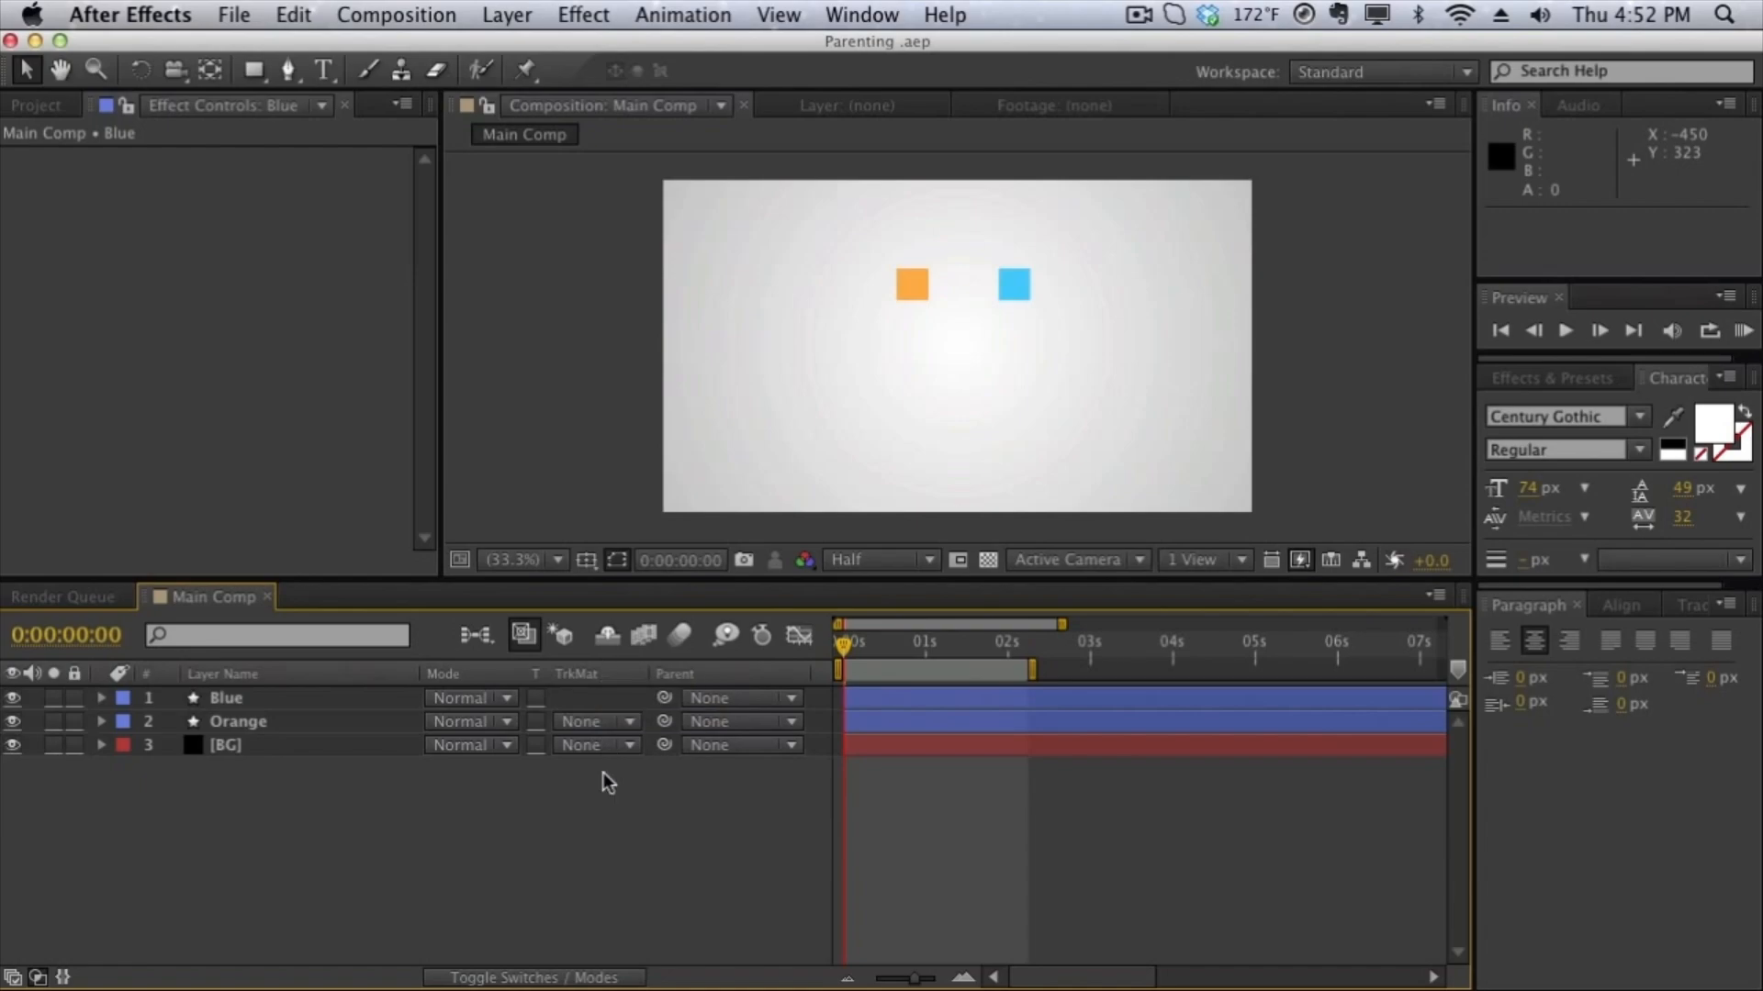
- Keyframe the Blue layer's Position at 0:00:00:00, set it to 987, 646 at 0:00:01:23, and return to the start
click(377, 698)
key(p)
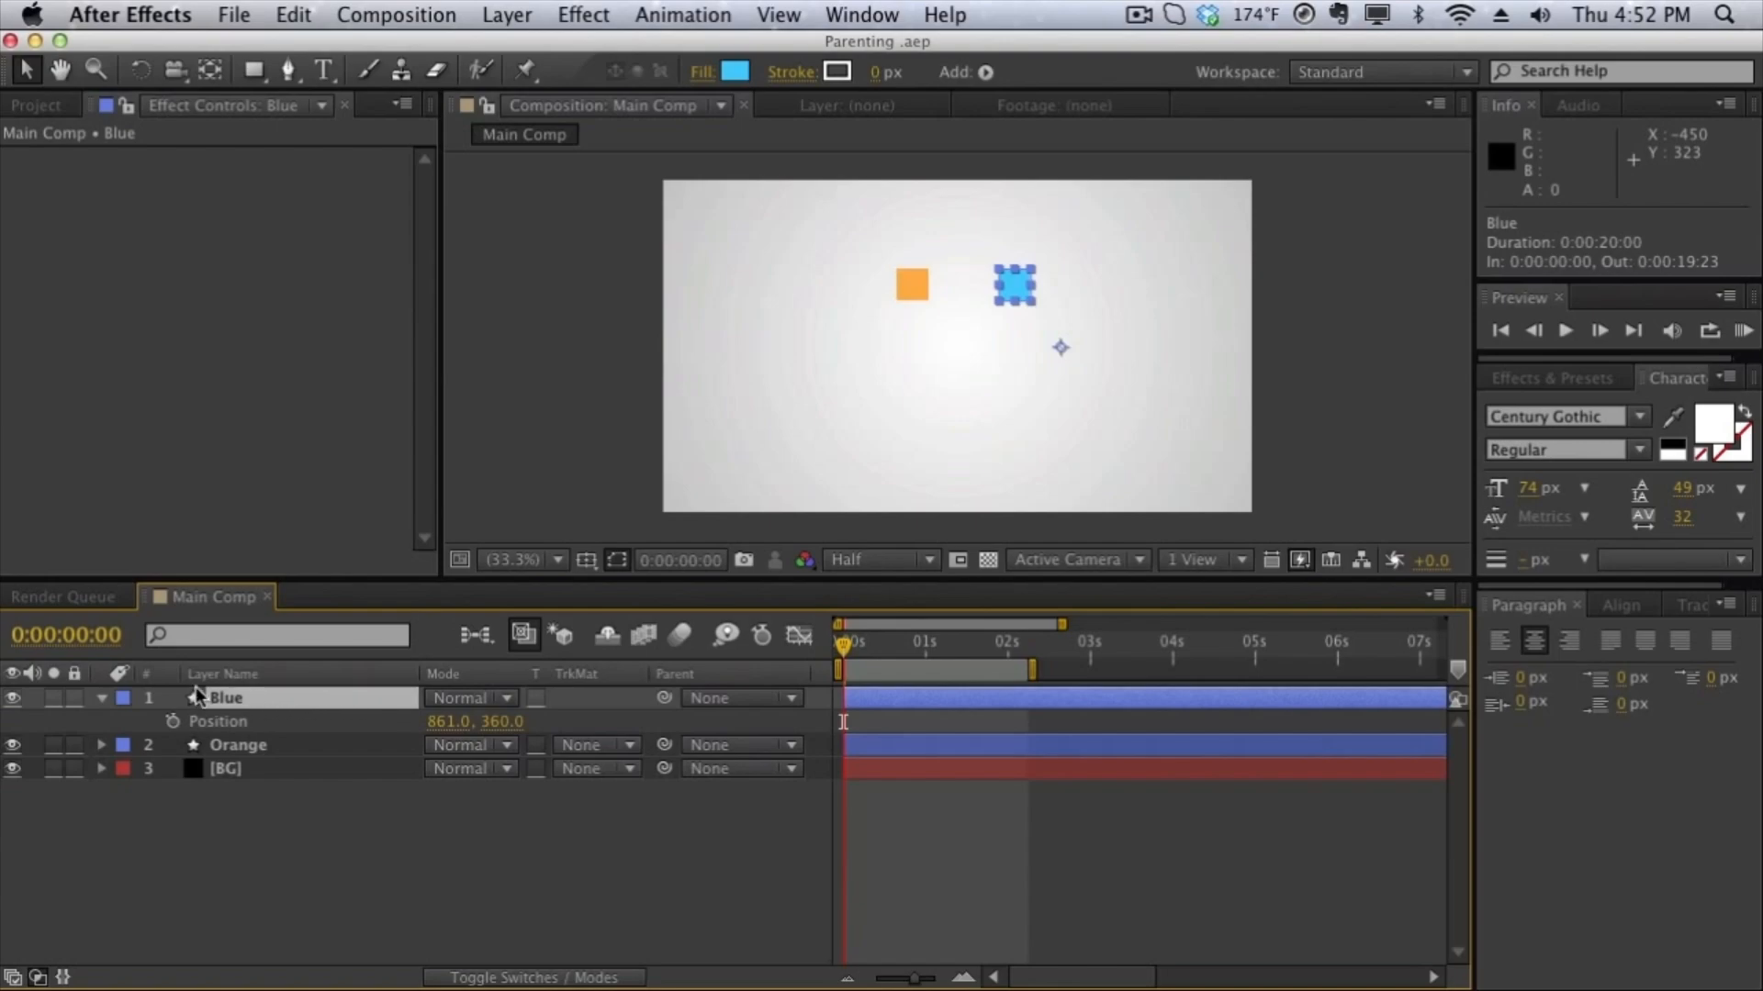
click(173, 722)
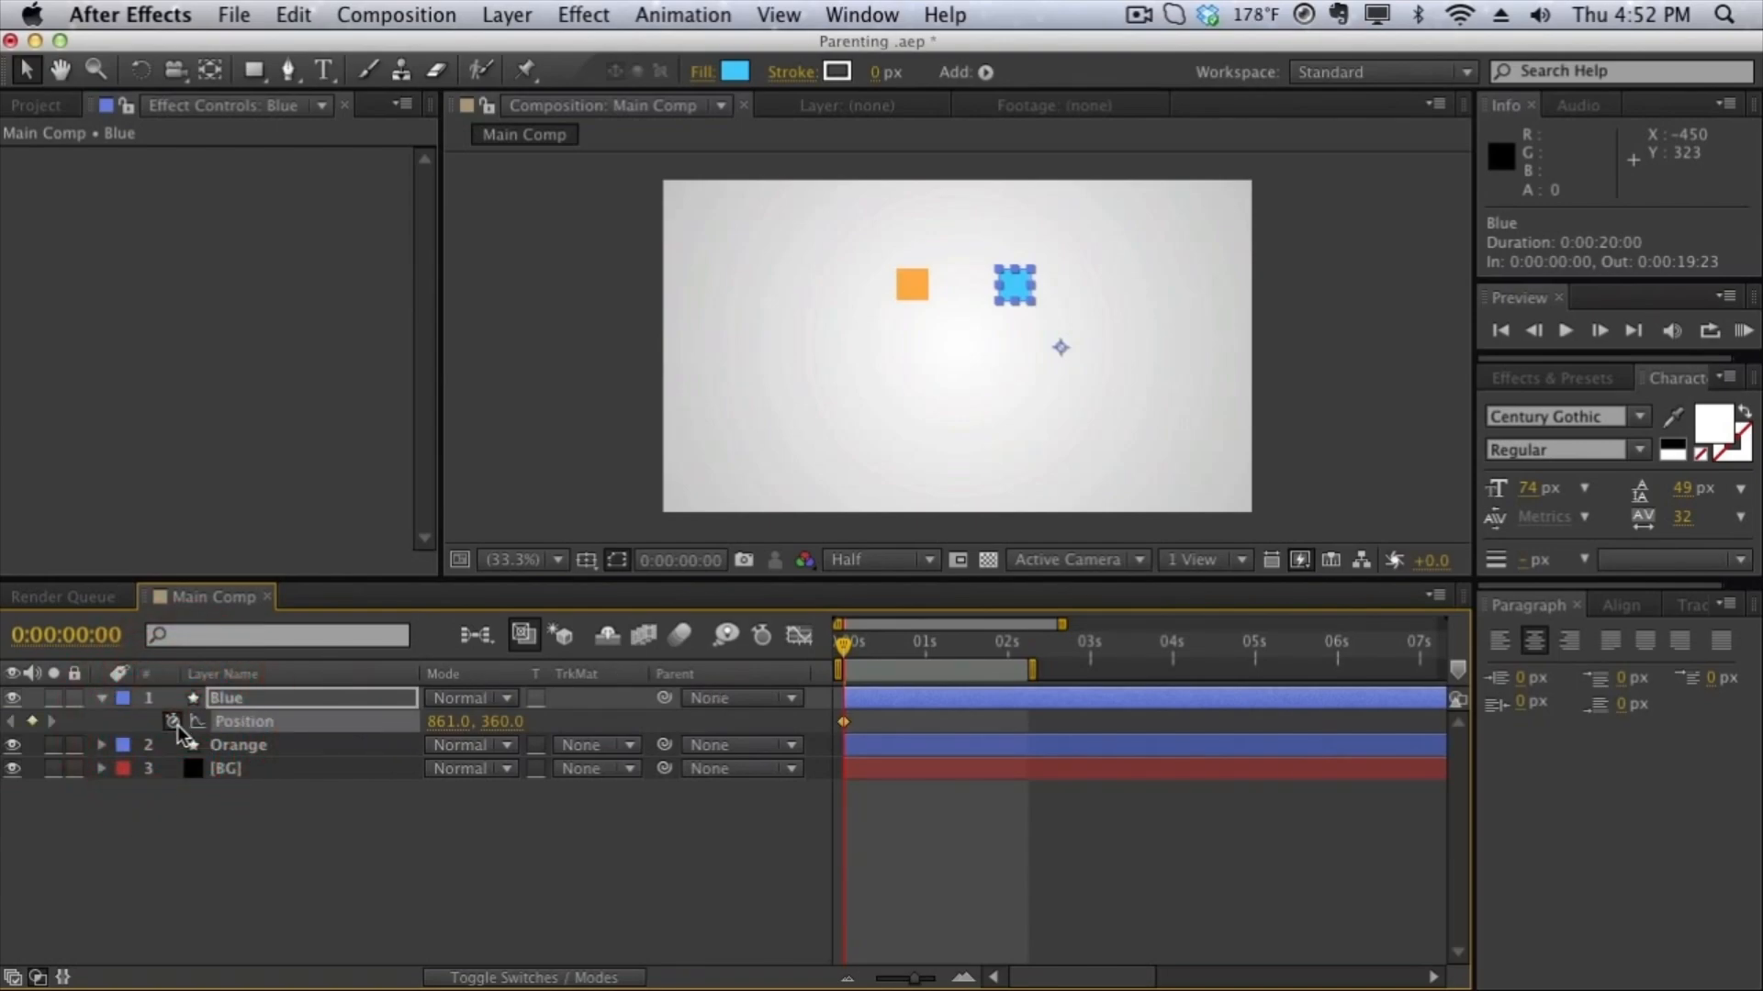
drag(846, 649, 1006, 651)
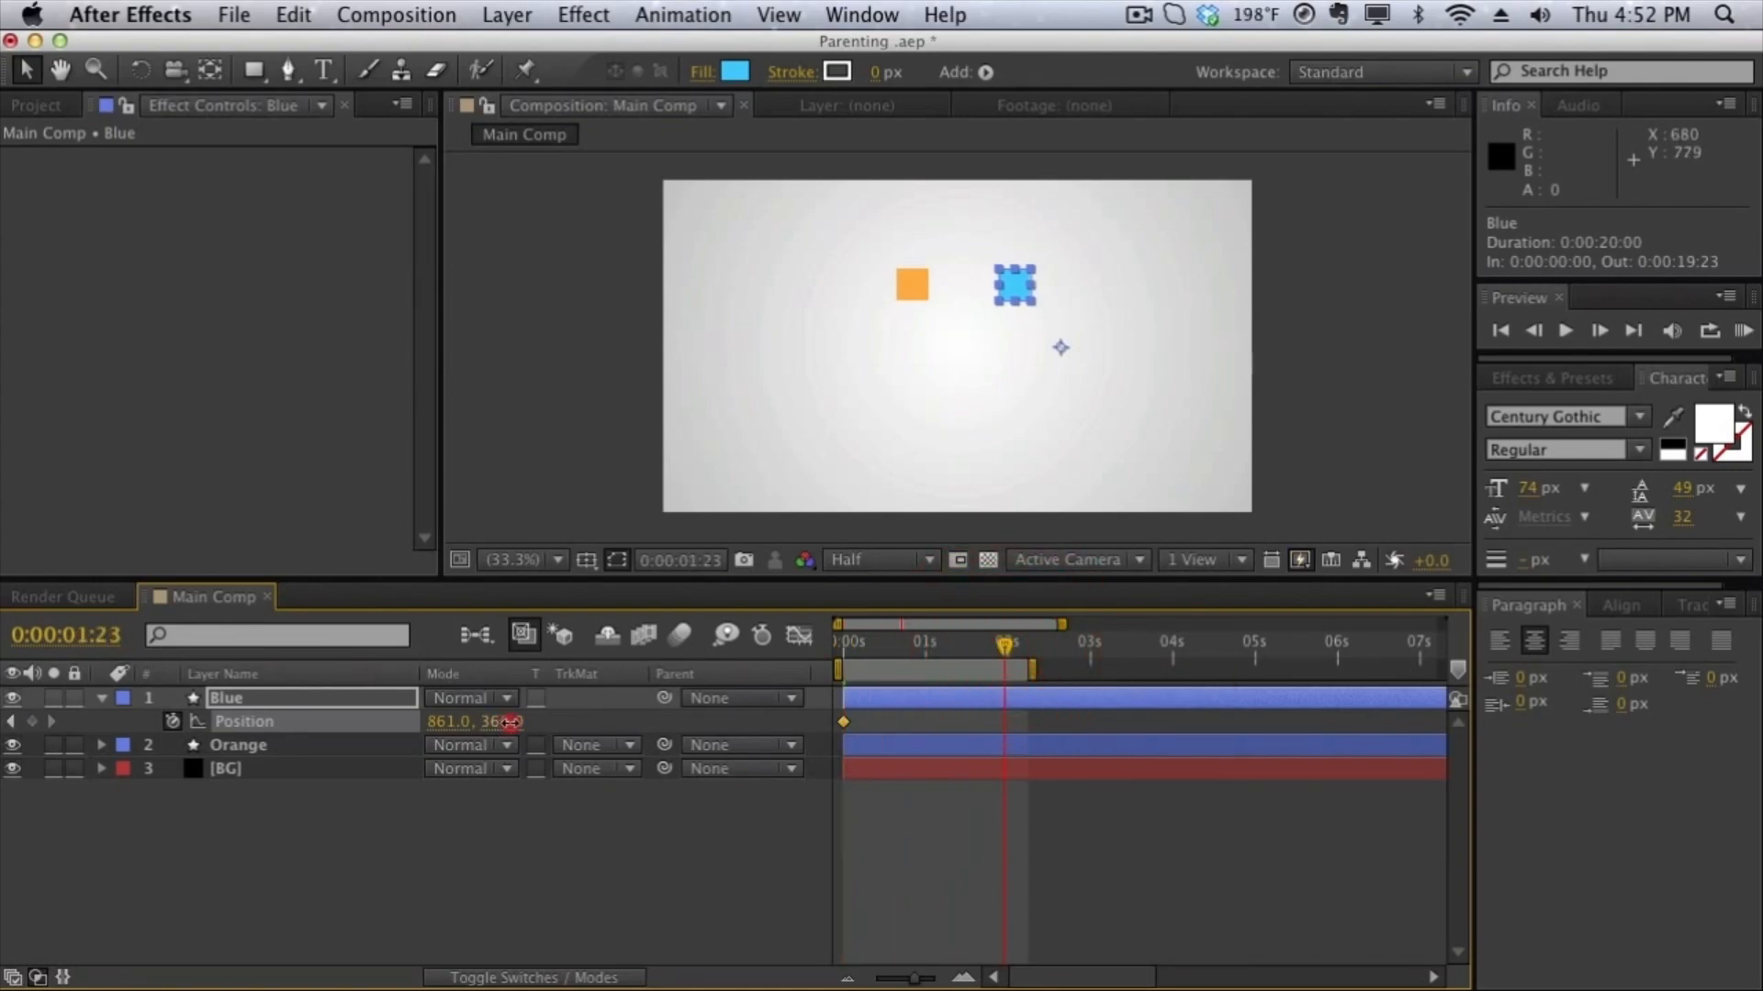
drag(510, 722, 765, 722)
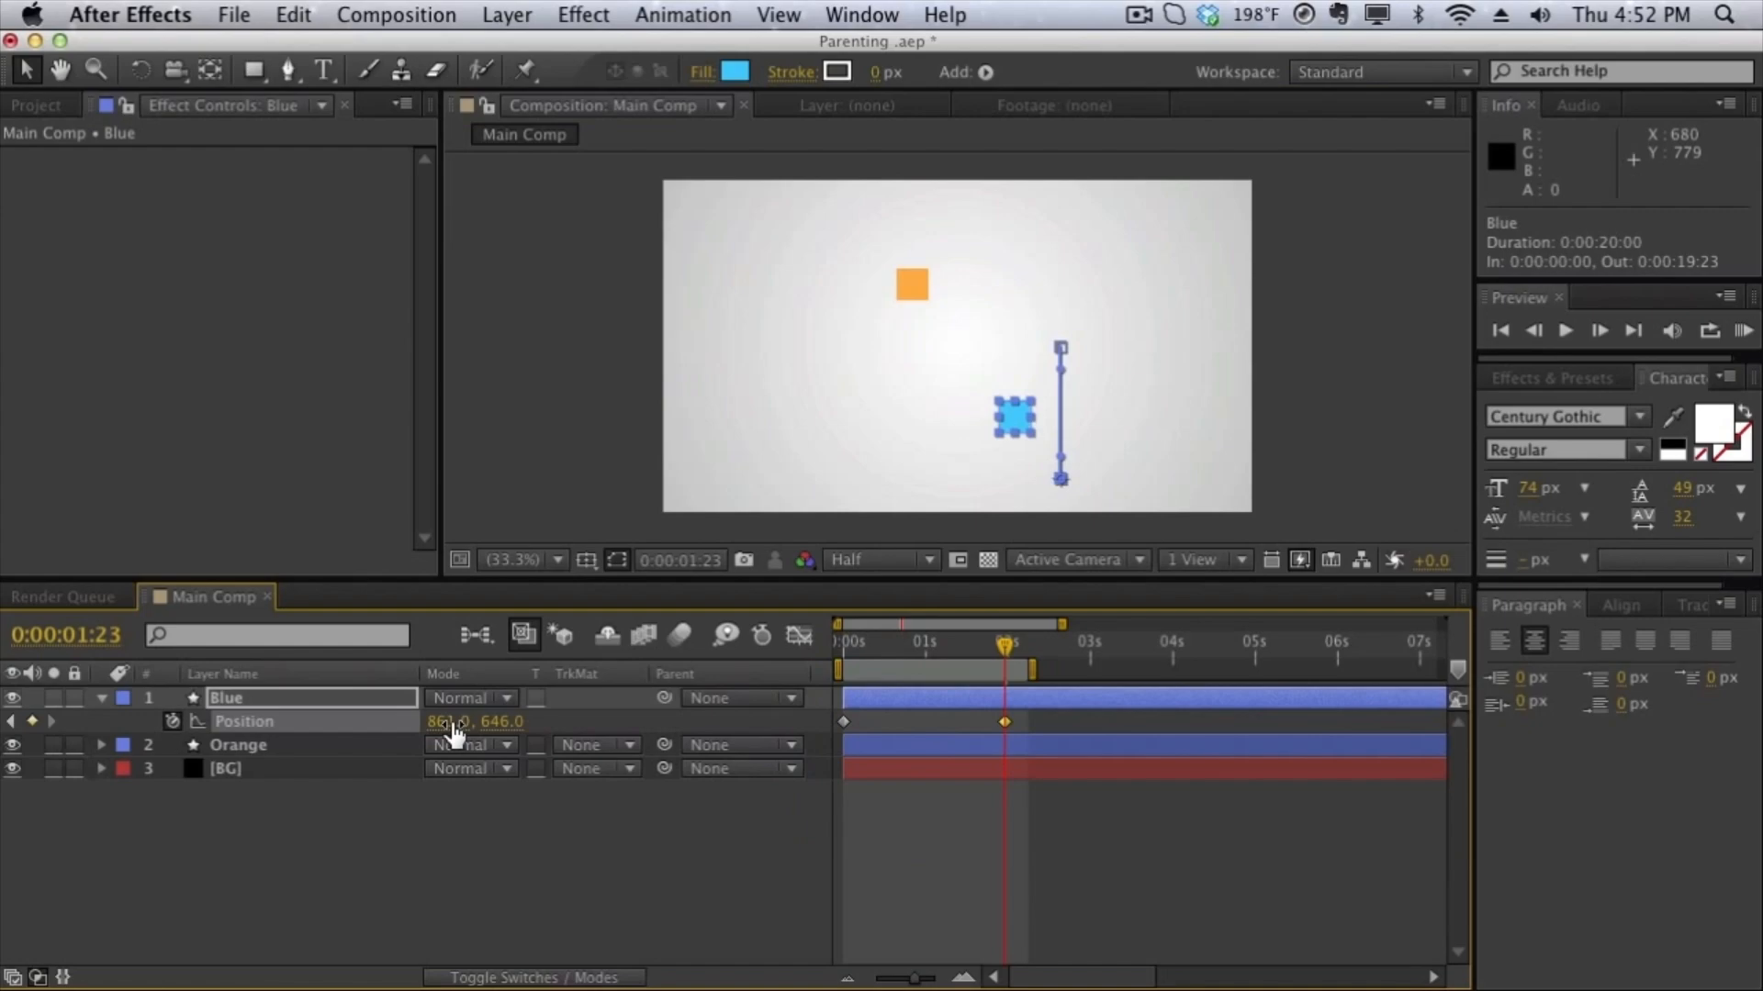
drag(447, 722, 608, 725)
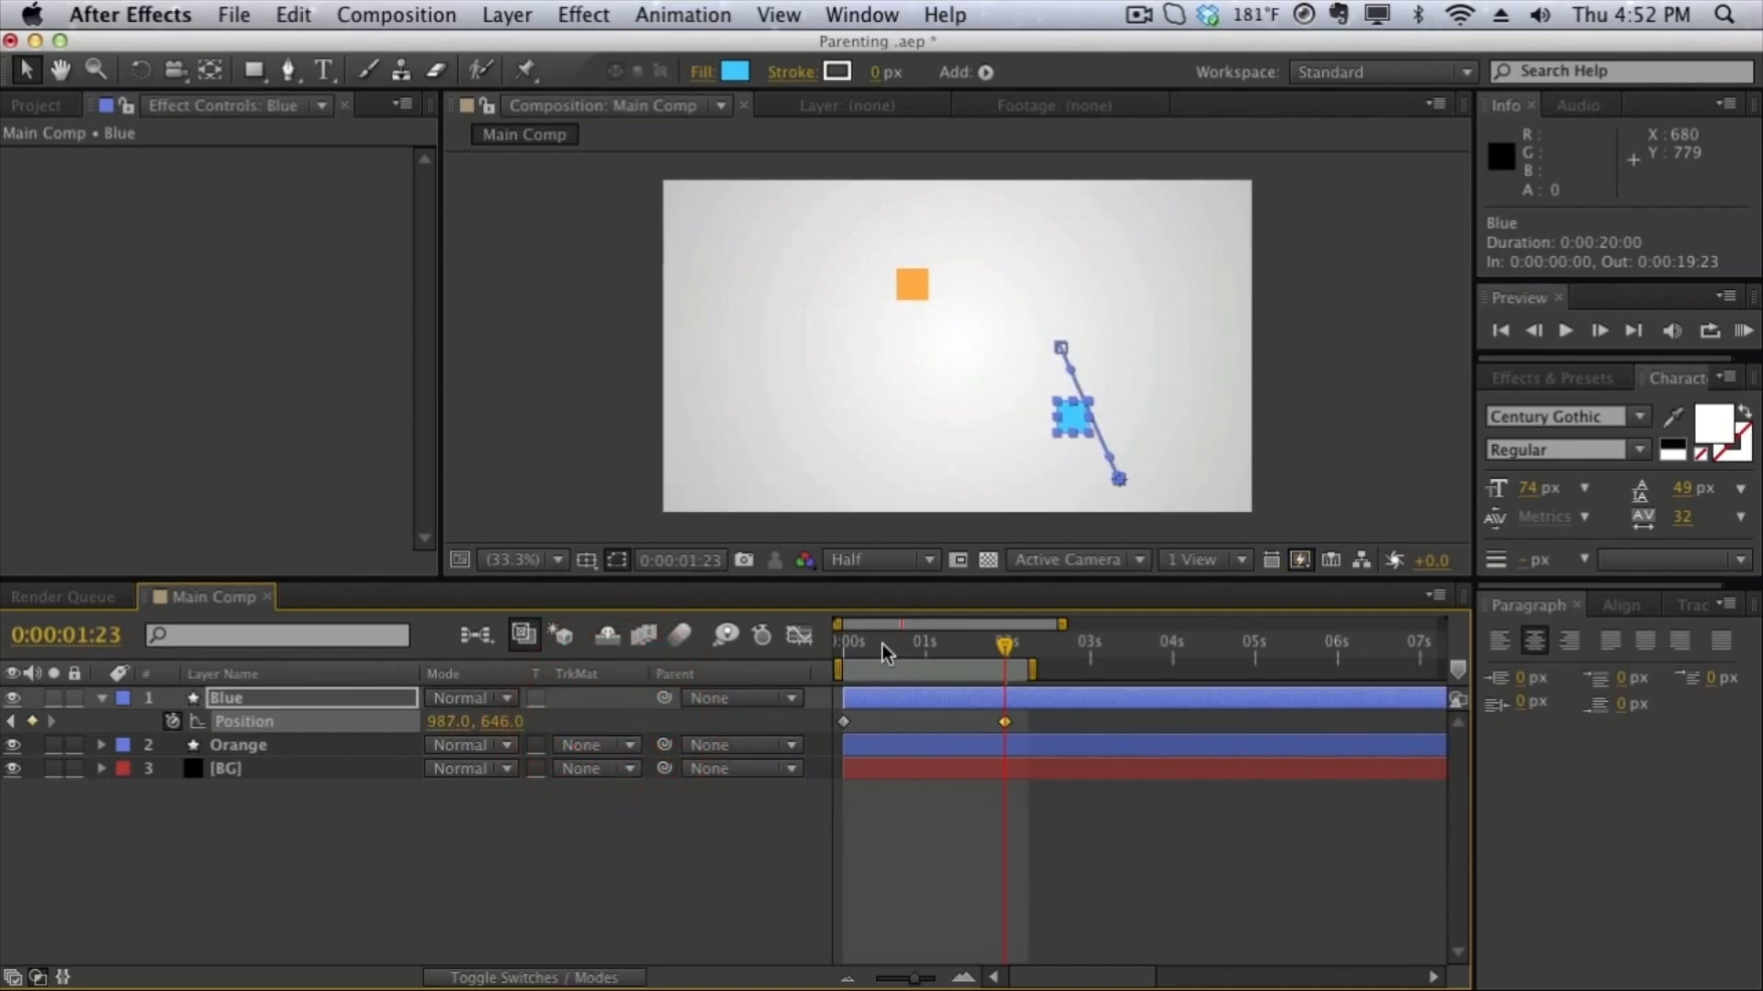
drag(883, 654, 789, 649)
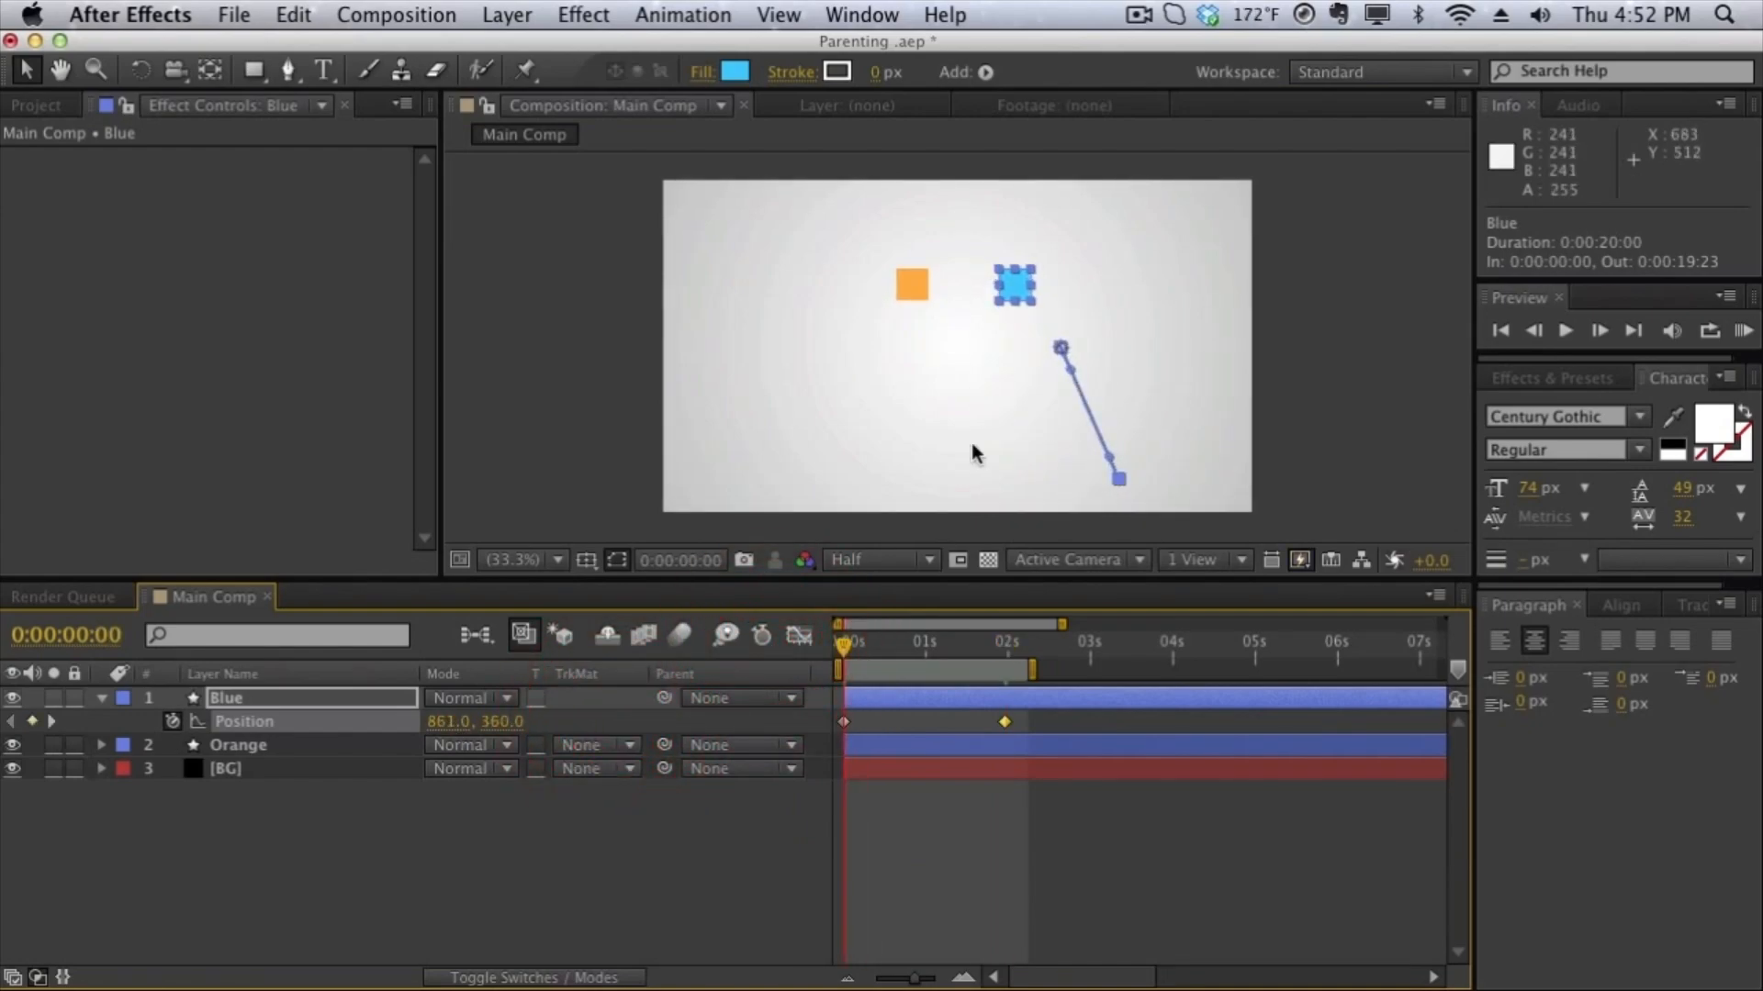
drag(846, 647, 806, 651)
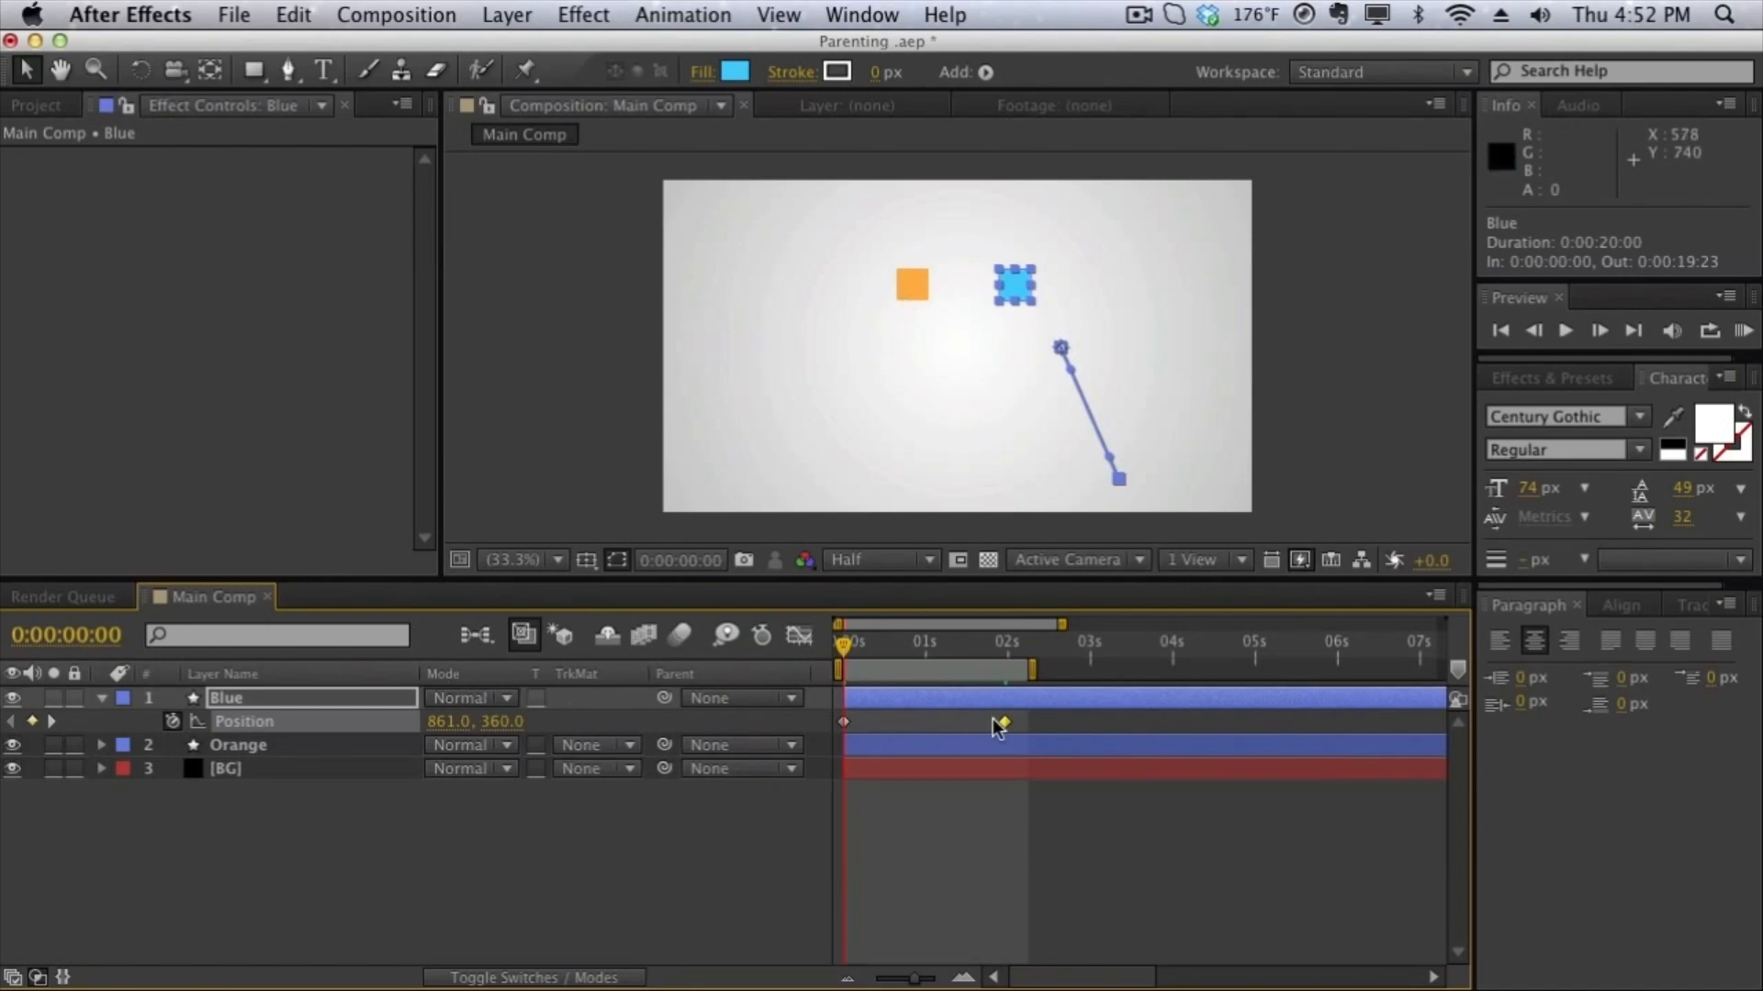
drag(1063, 725, 840, 731)
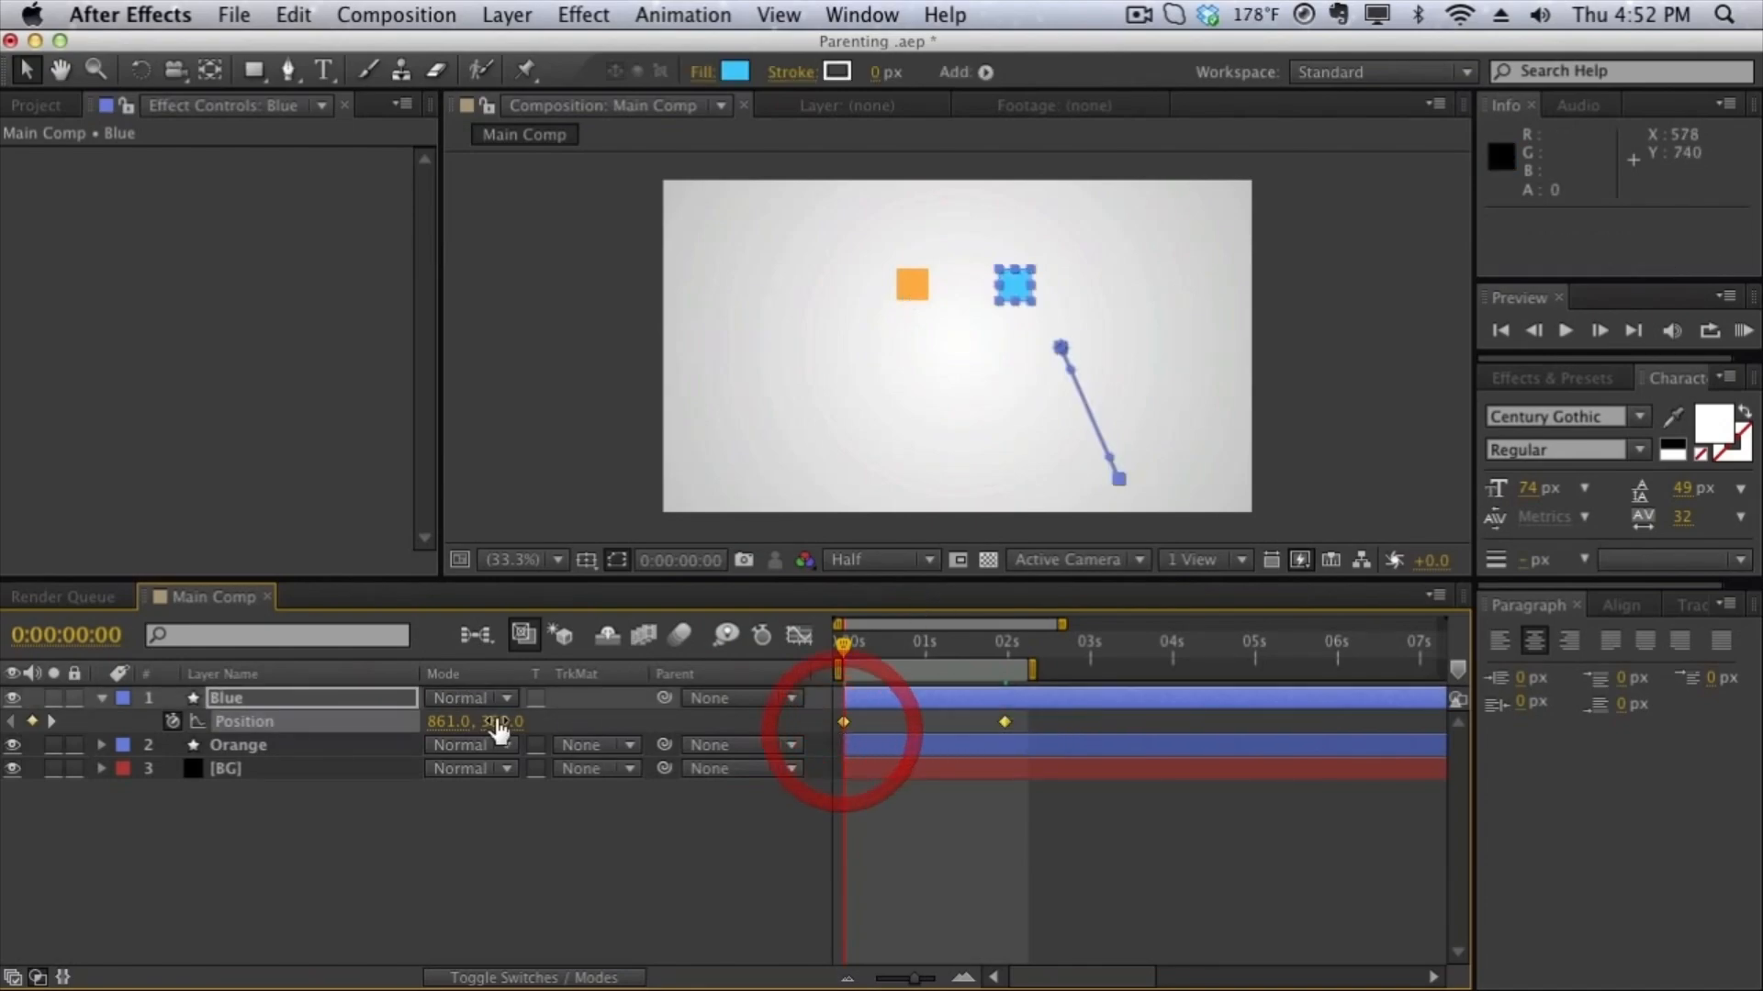
- Reveal the Orange layer's Position property to compare it with the Blue layer's
click(311, 743)
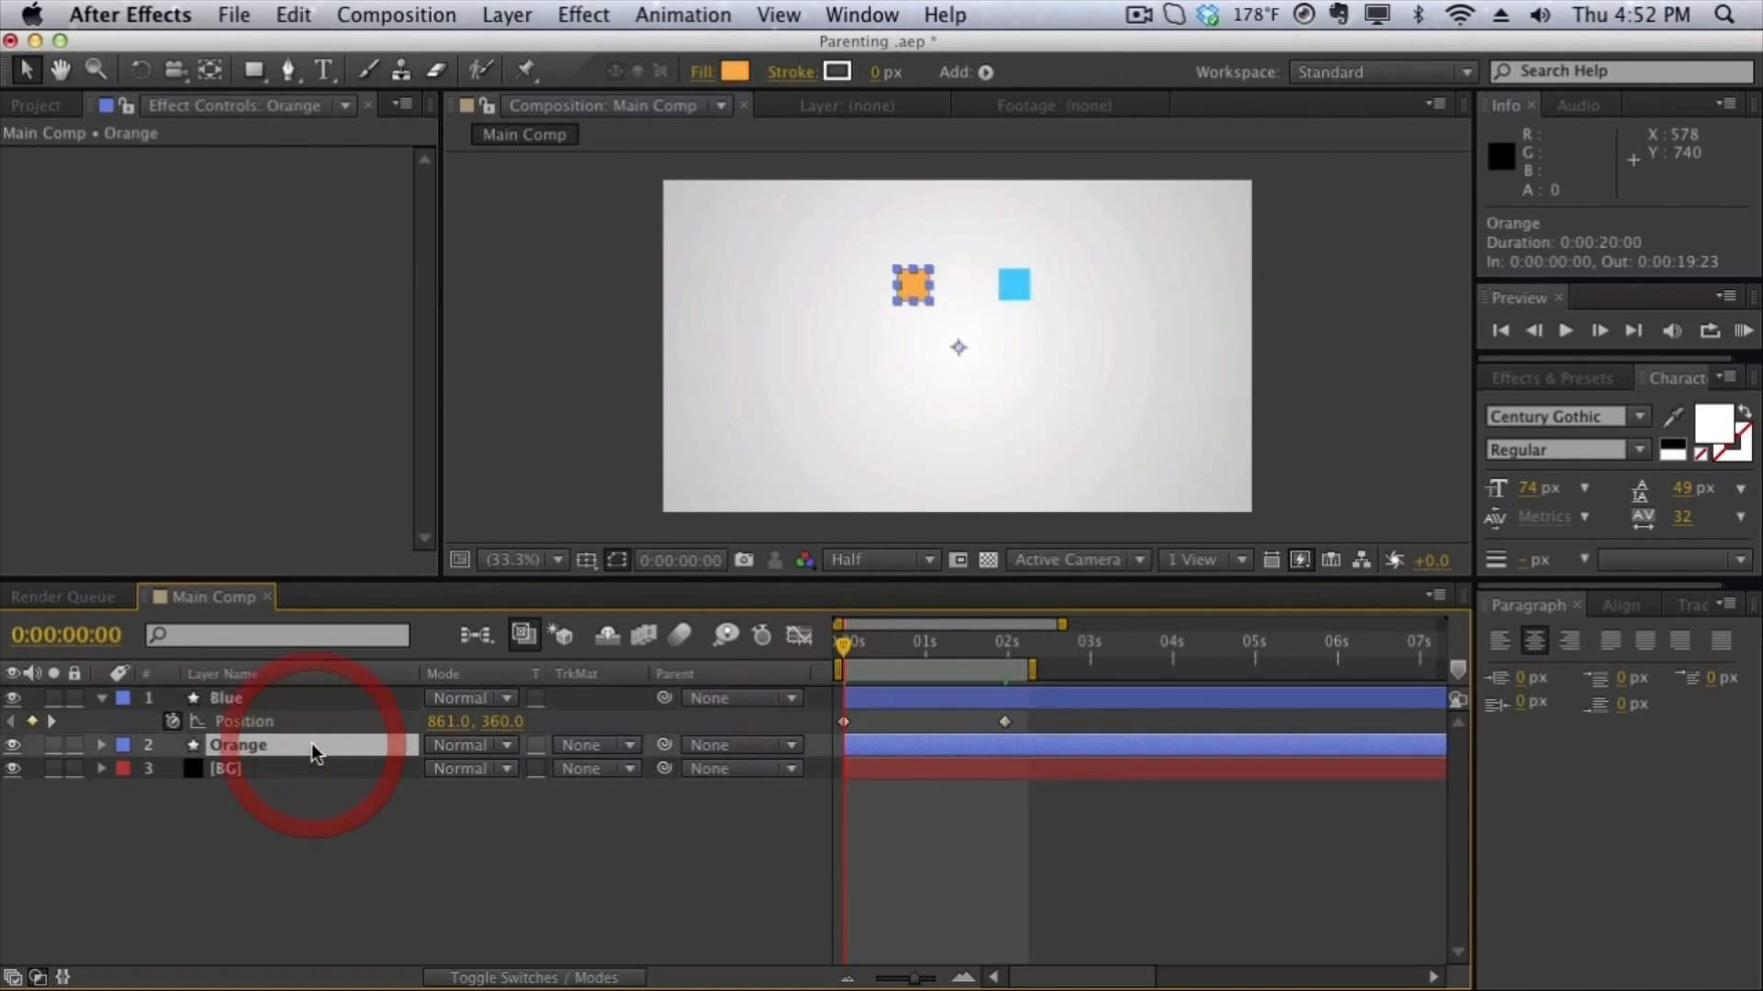
key(p)
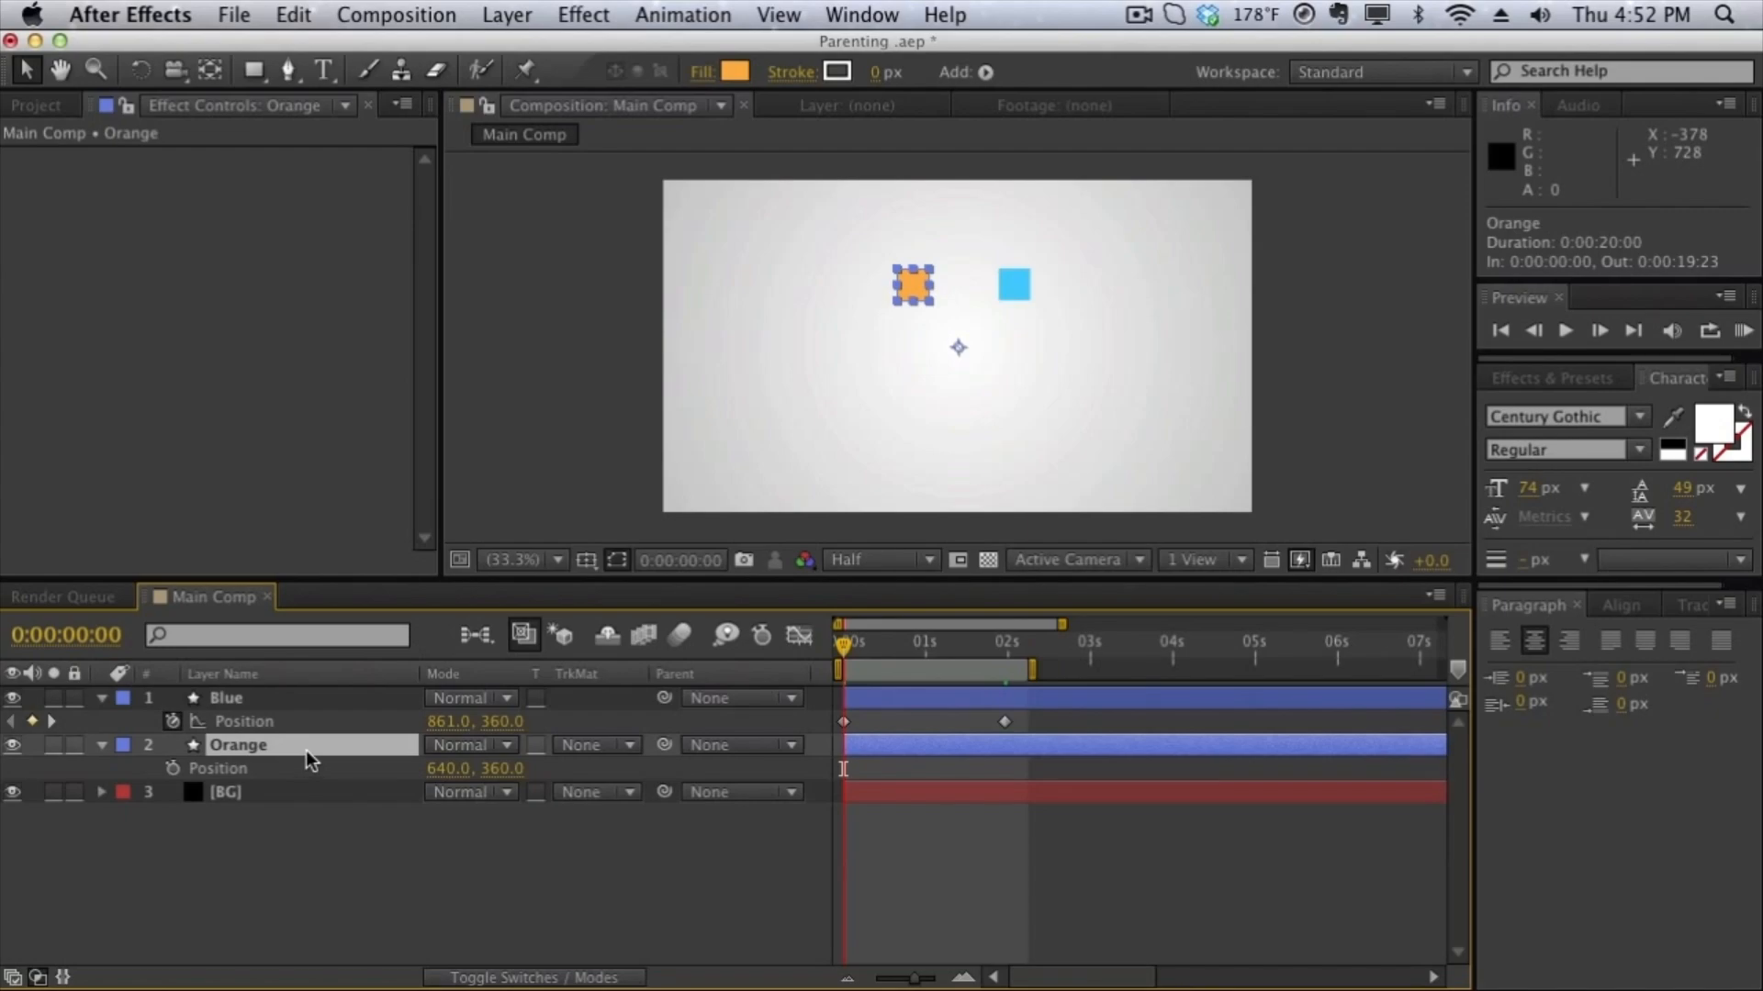
click(305, 701)
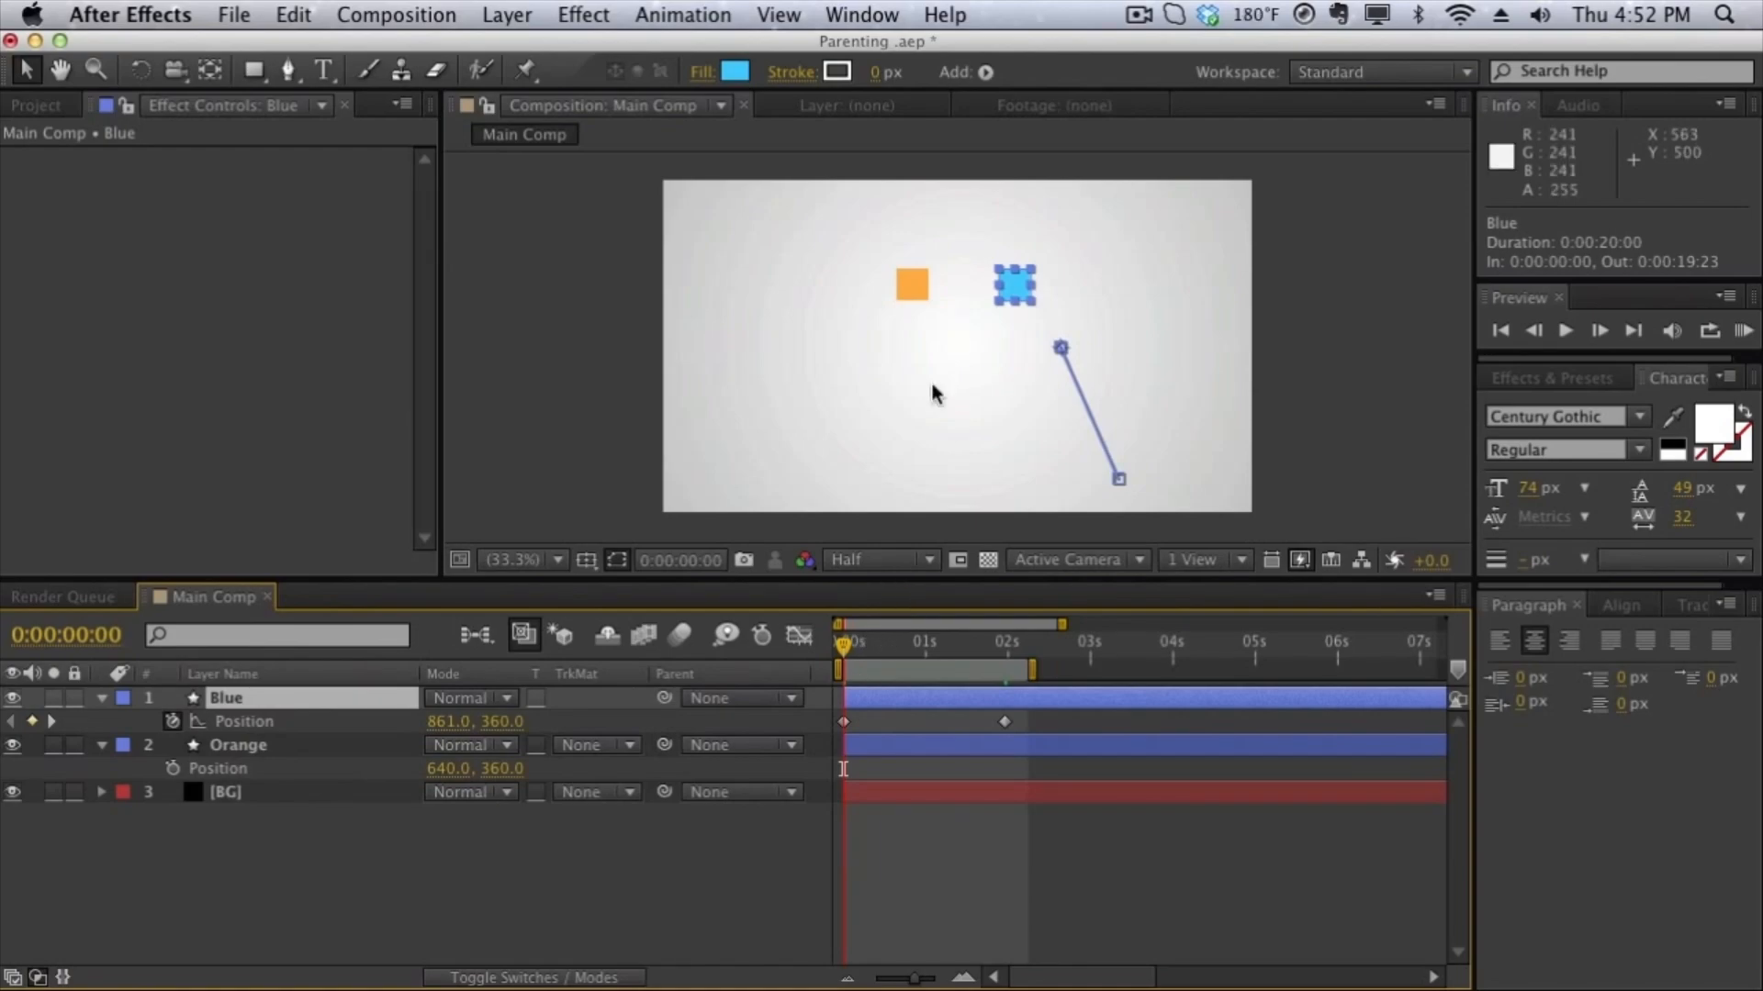
click(376, 748)
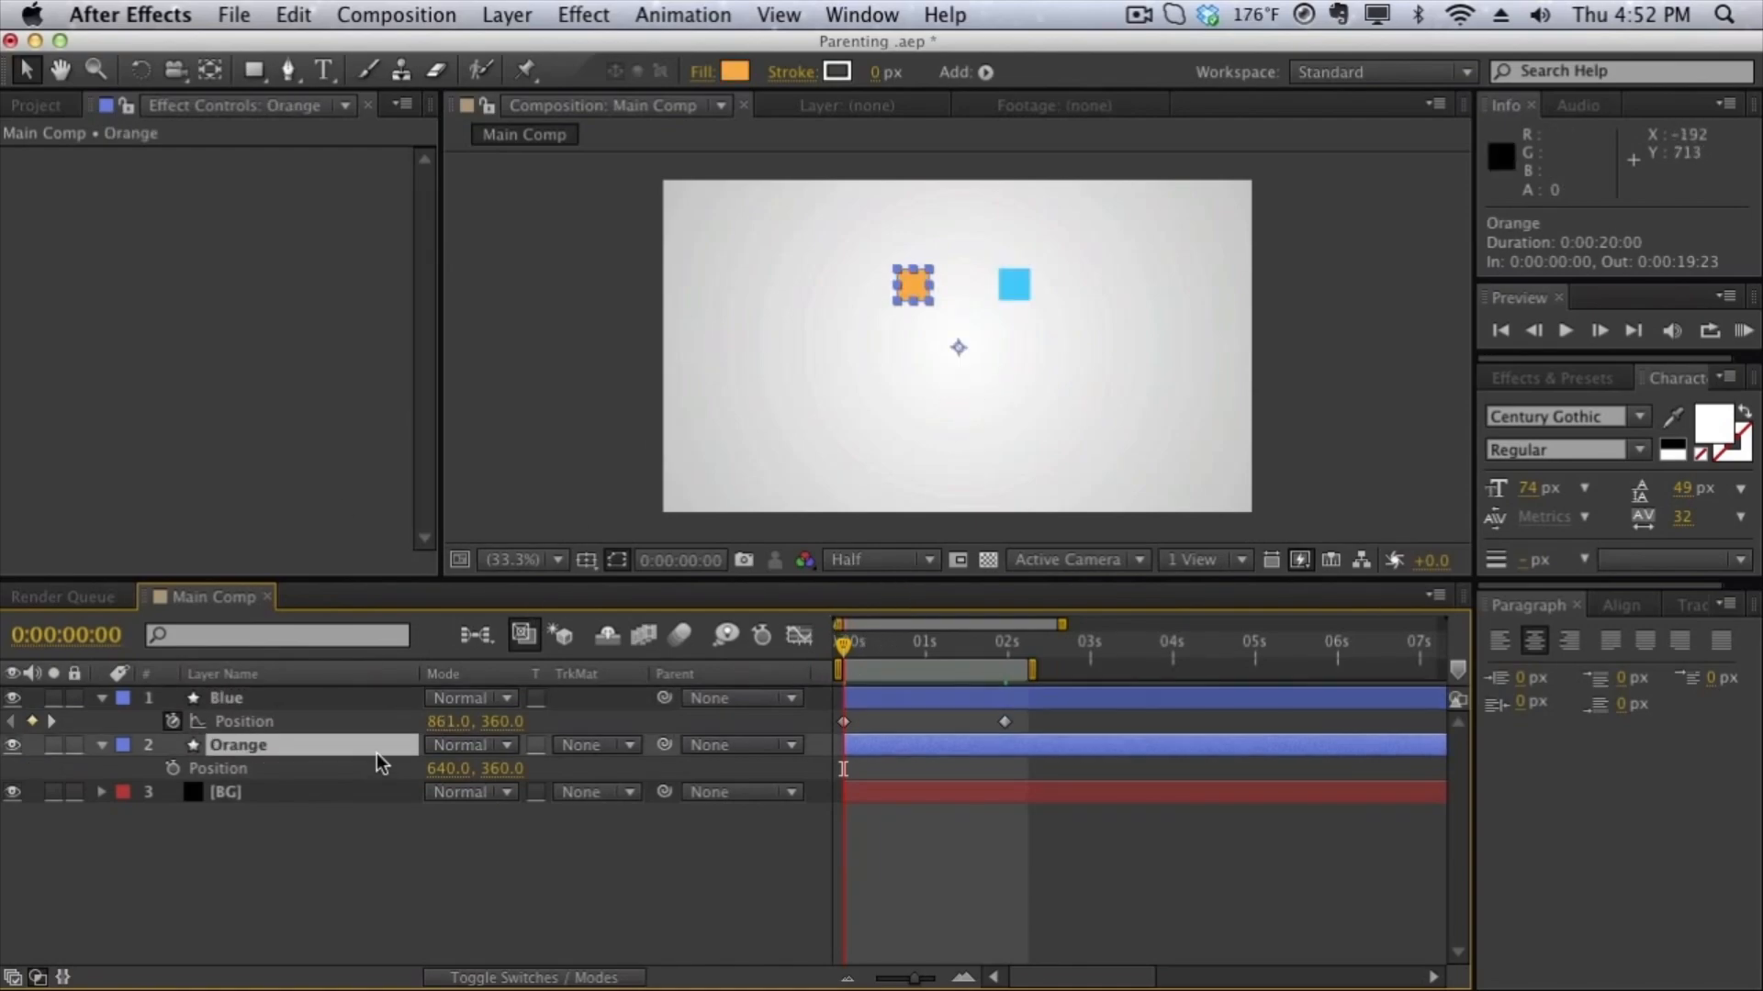
click(377, 702)
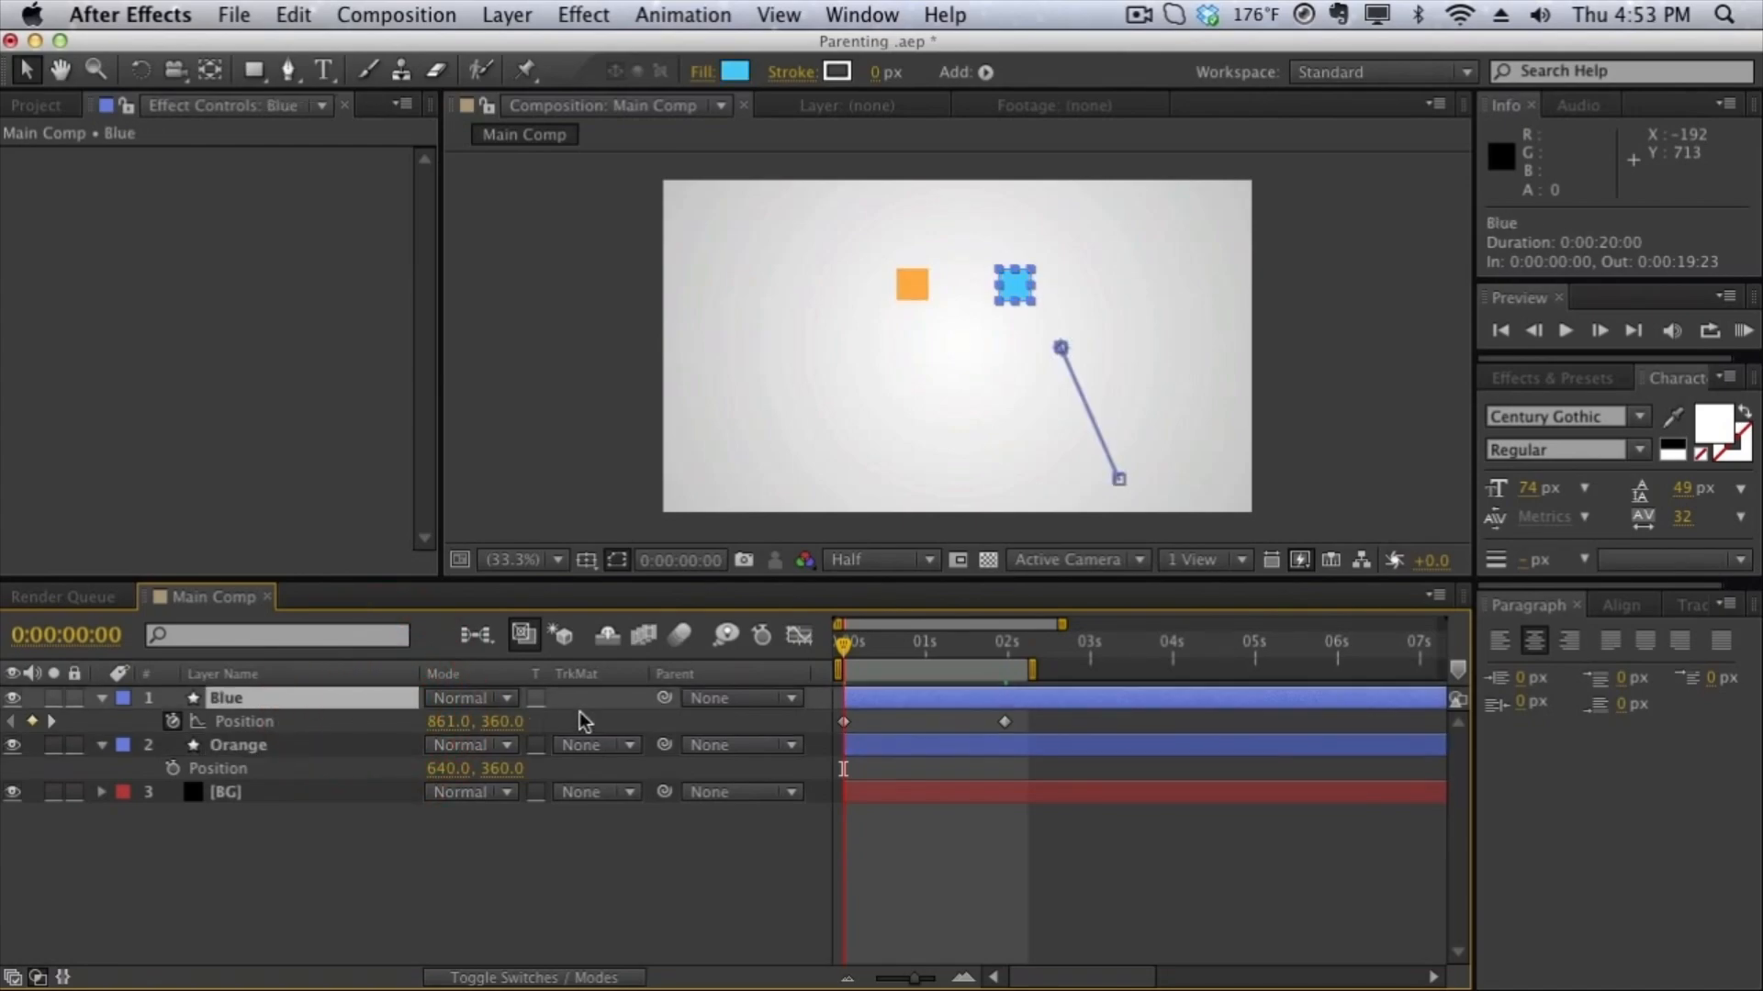
- Parent the Orange layer to the Blue layer and scrub through the timeline to review their shared motion
click(340, 744)
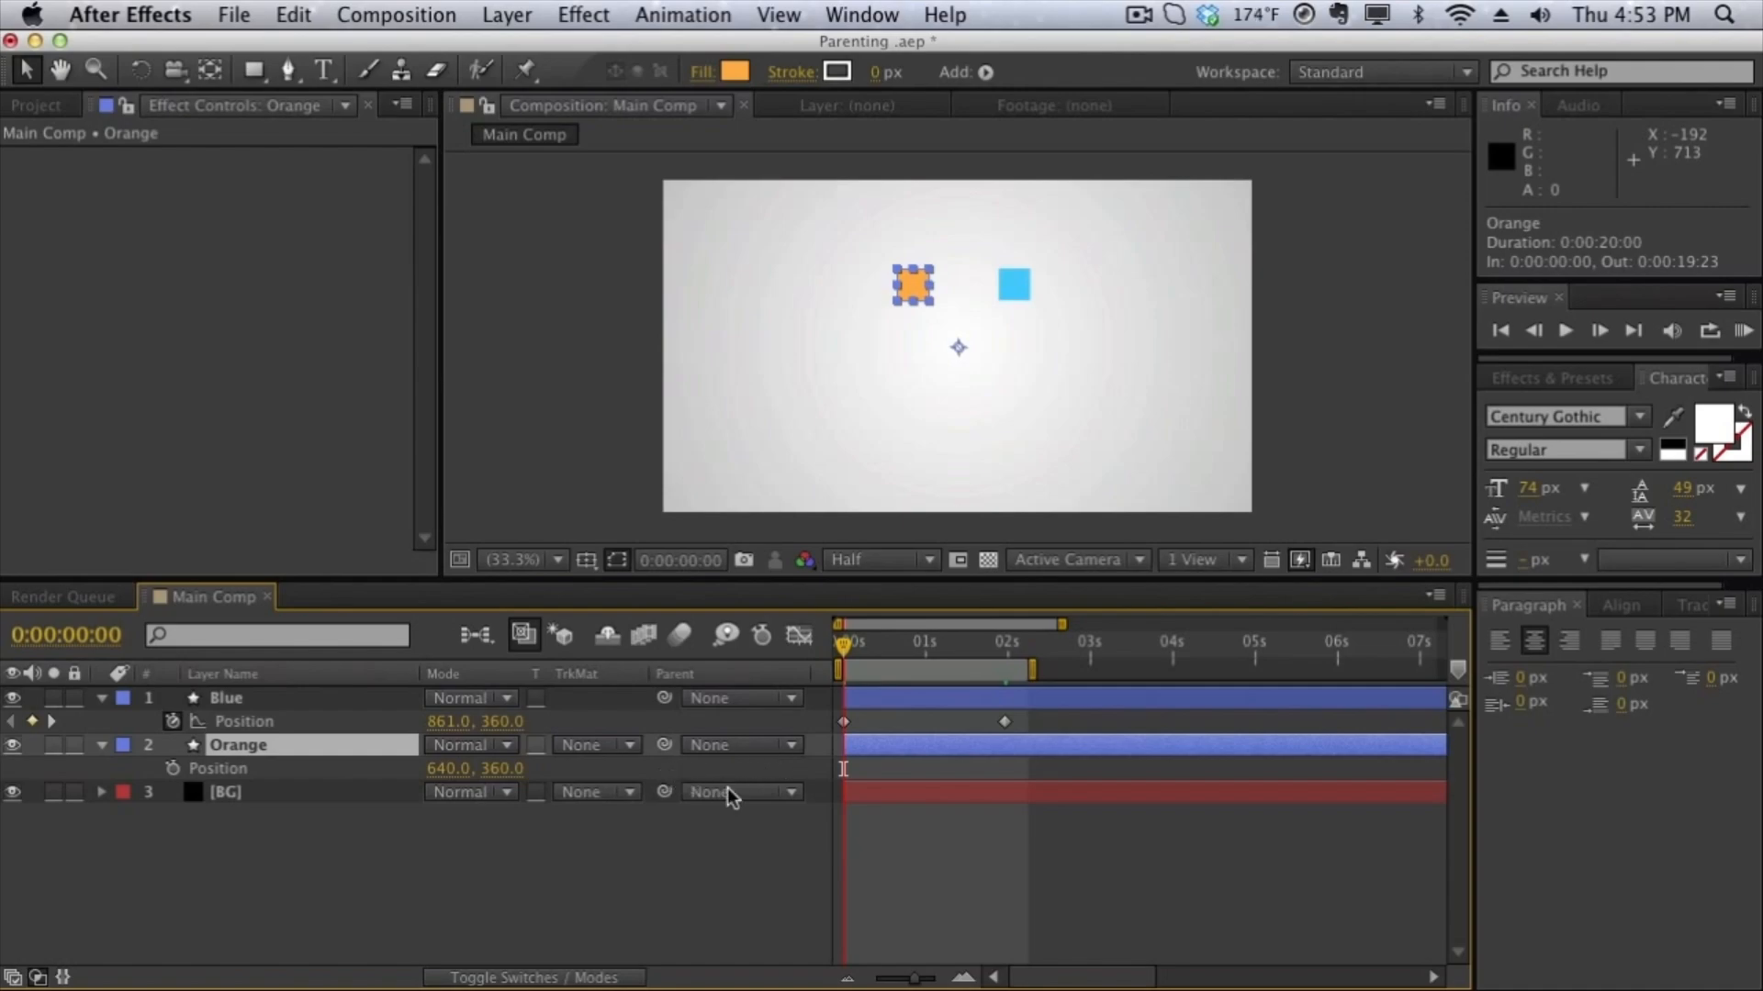
click(730, 745)
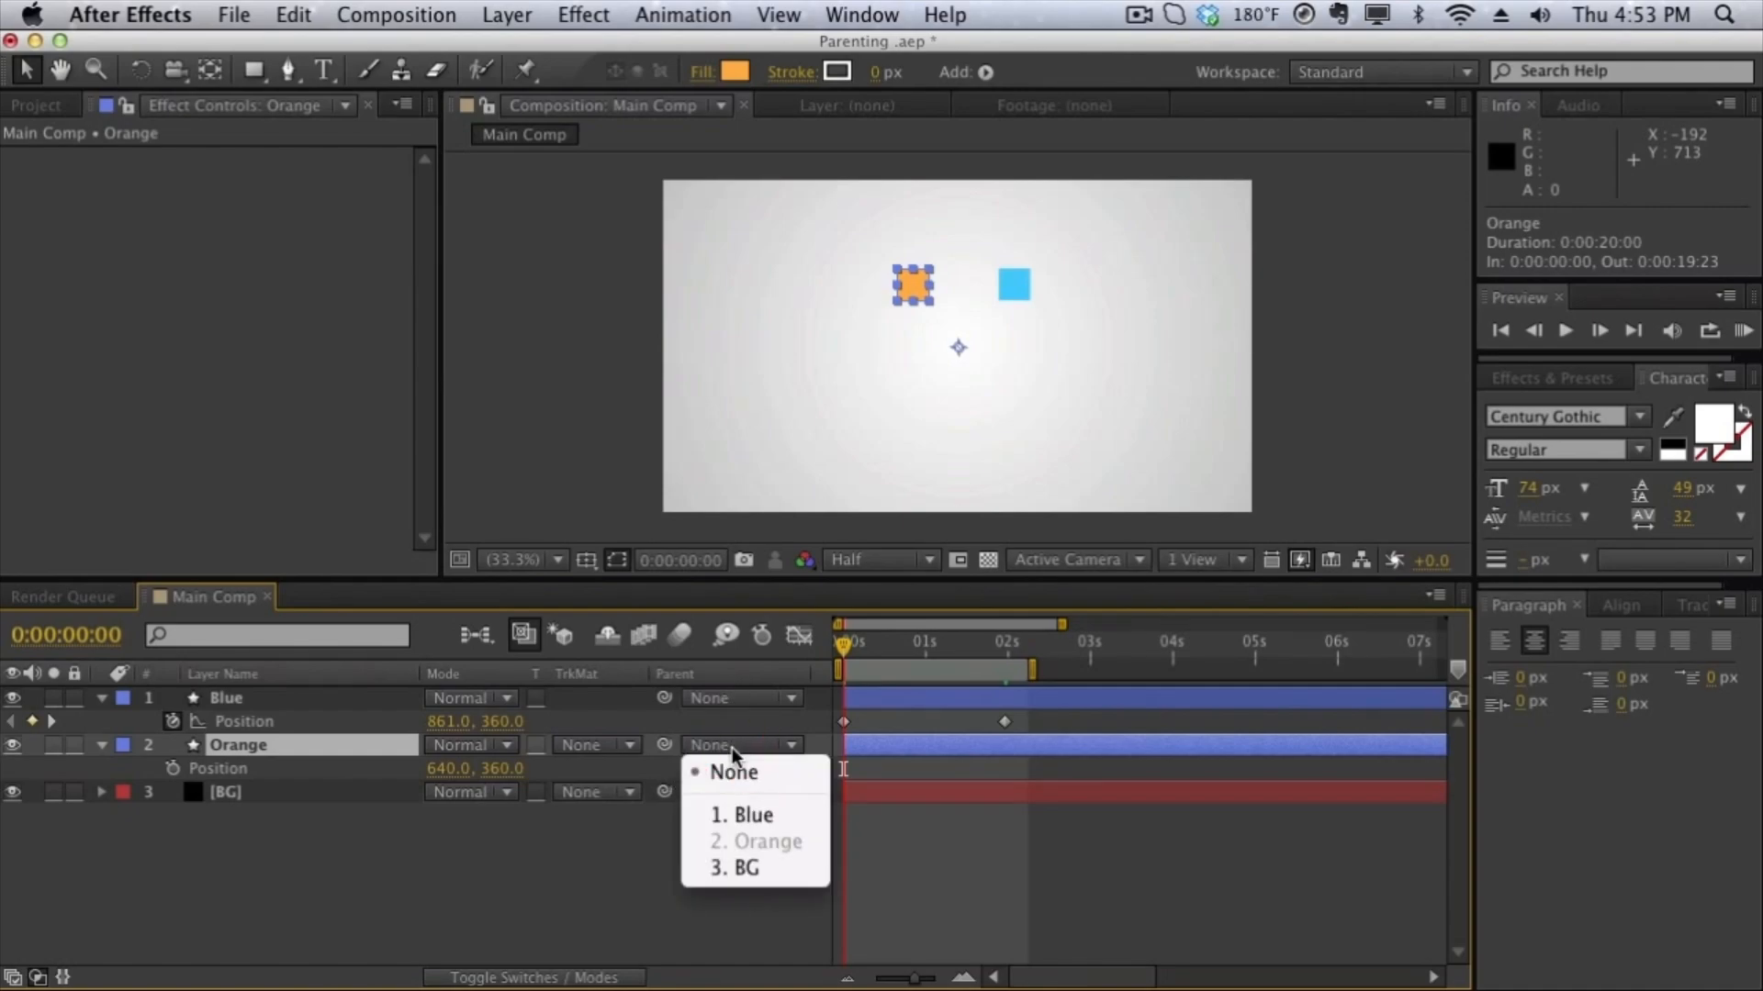
click(745, 817)
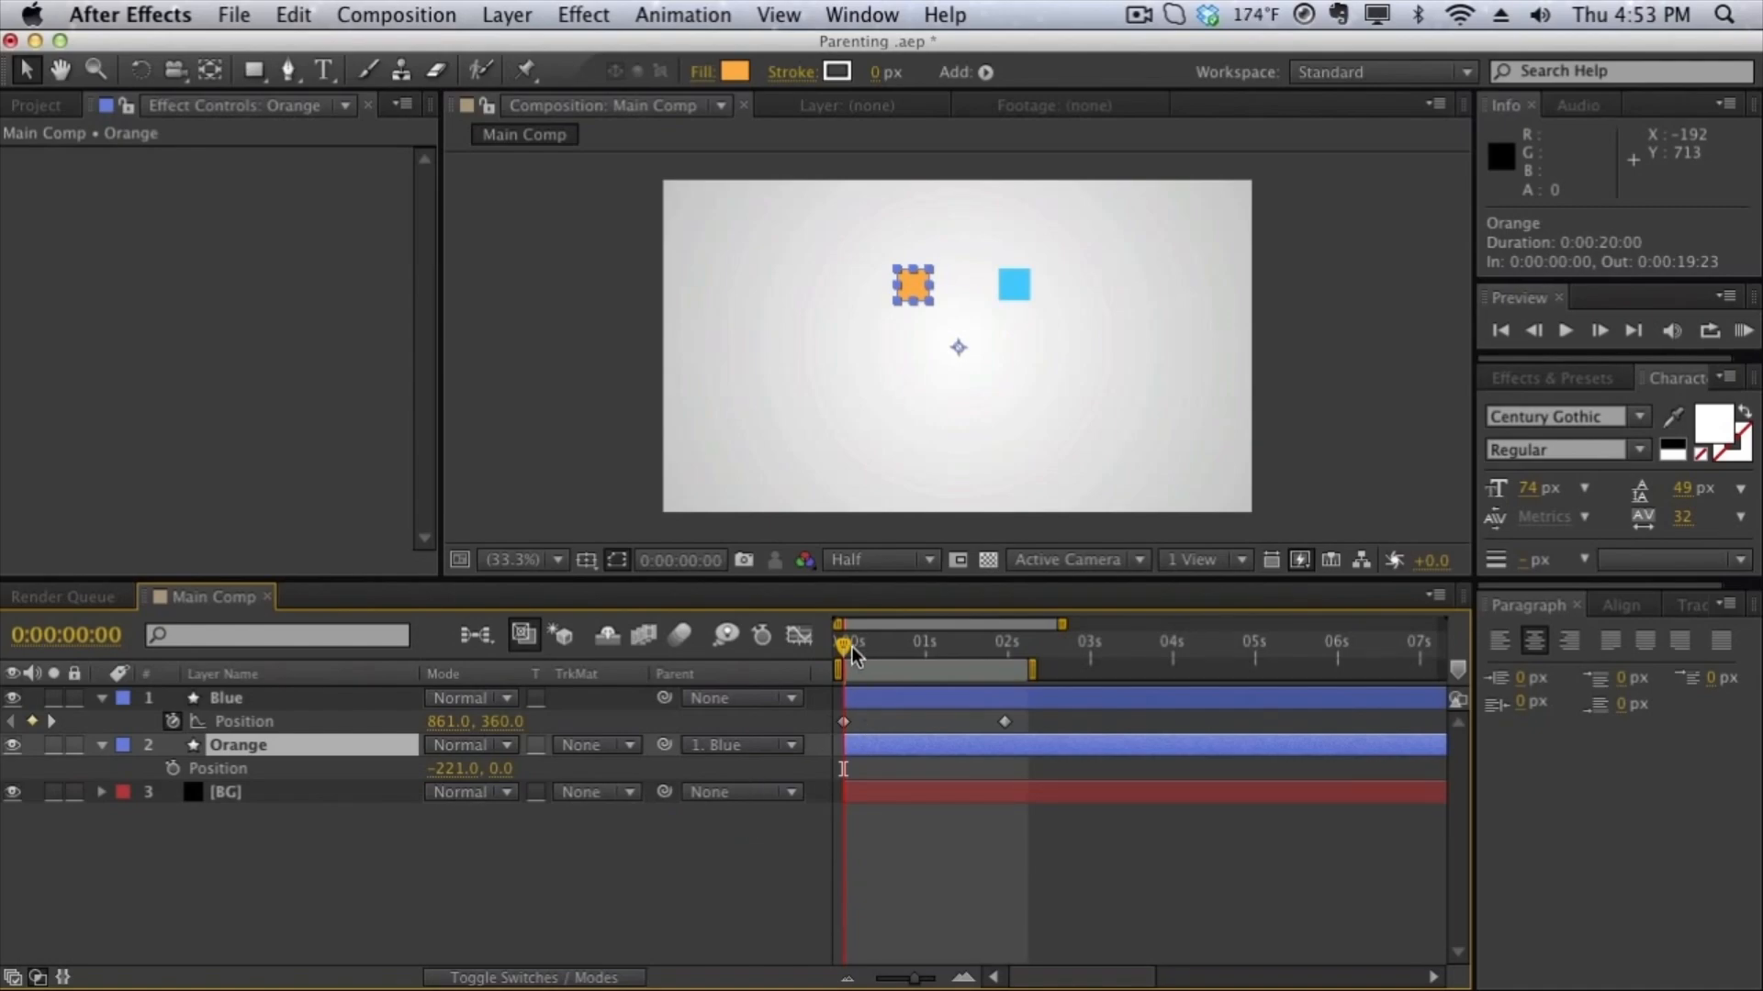
drag(846, 647, 954, 650)
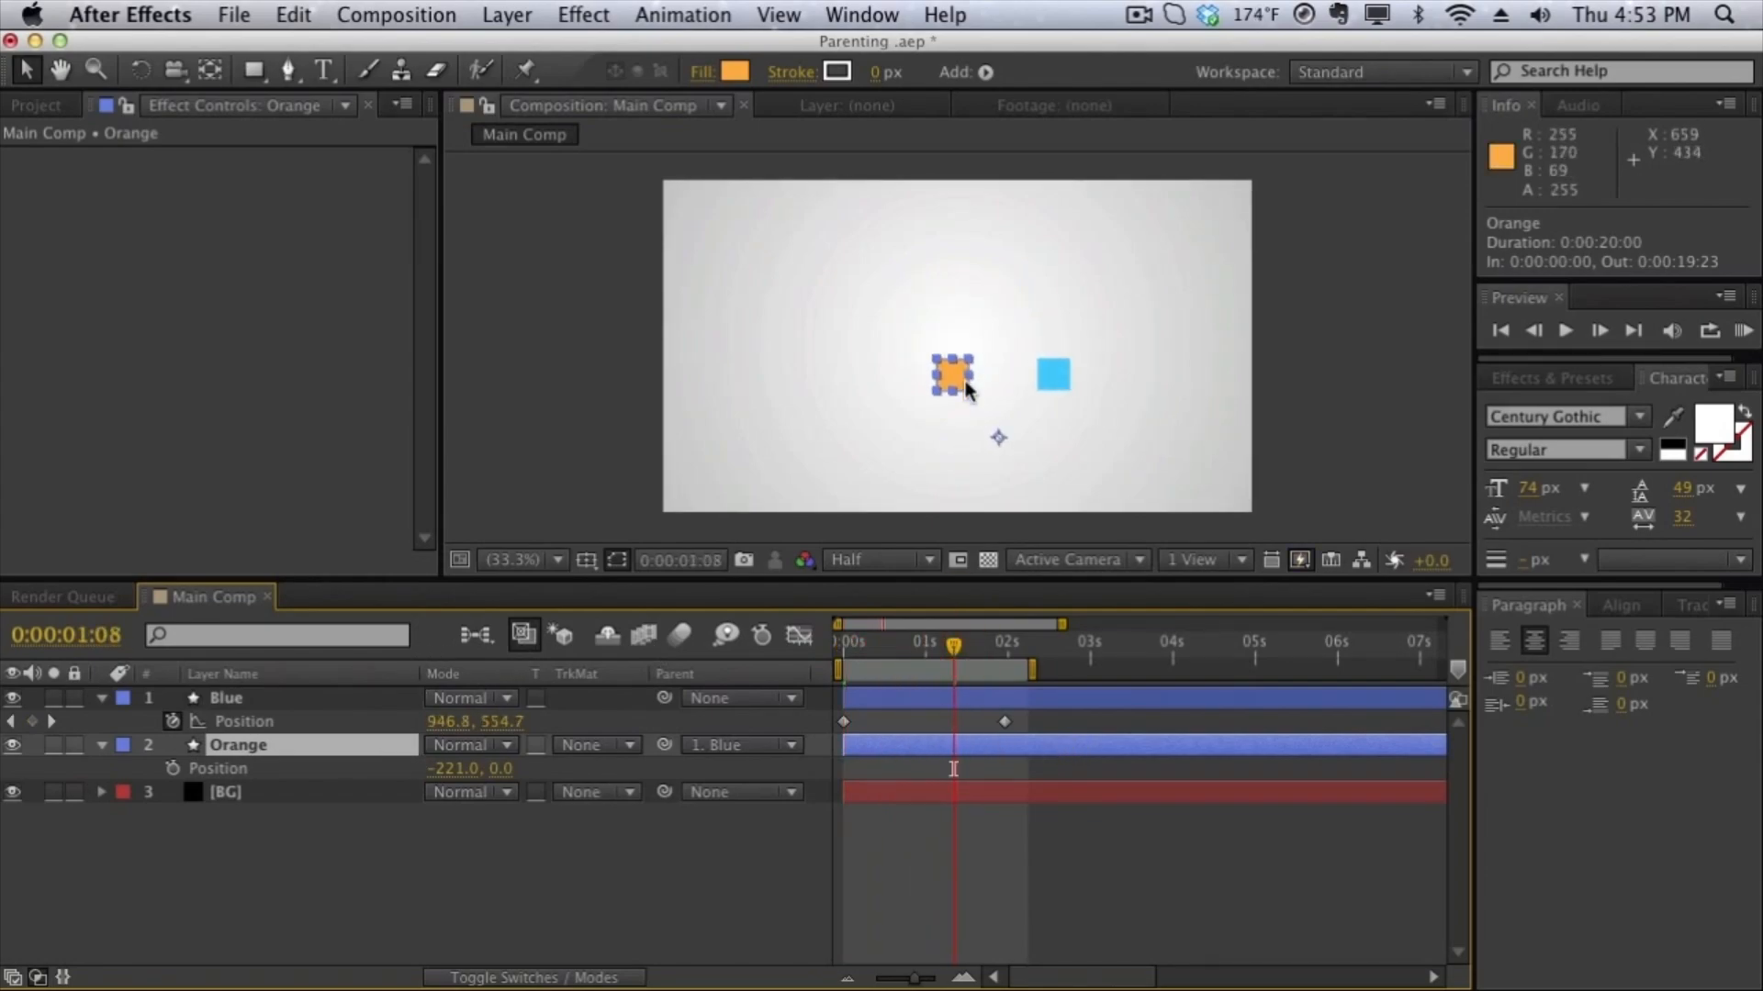
drag(952, 643, 799, 654)
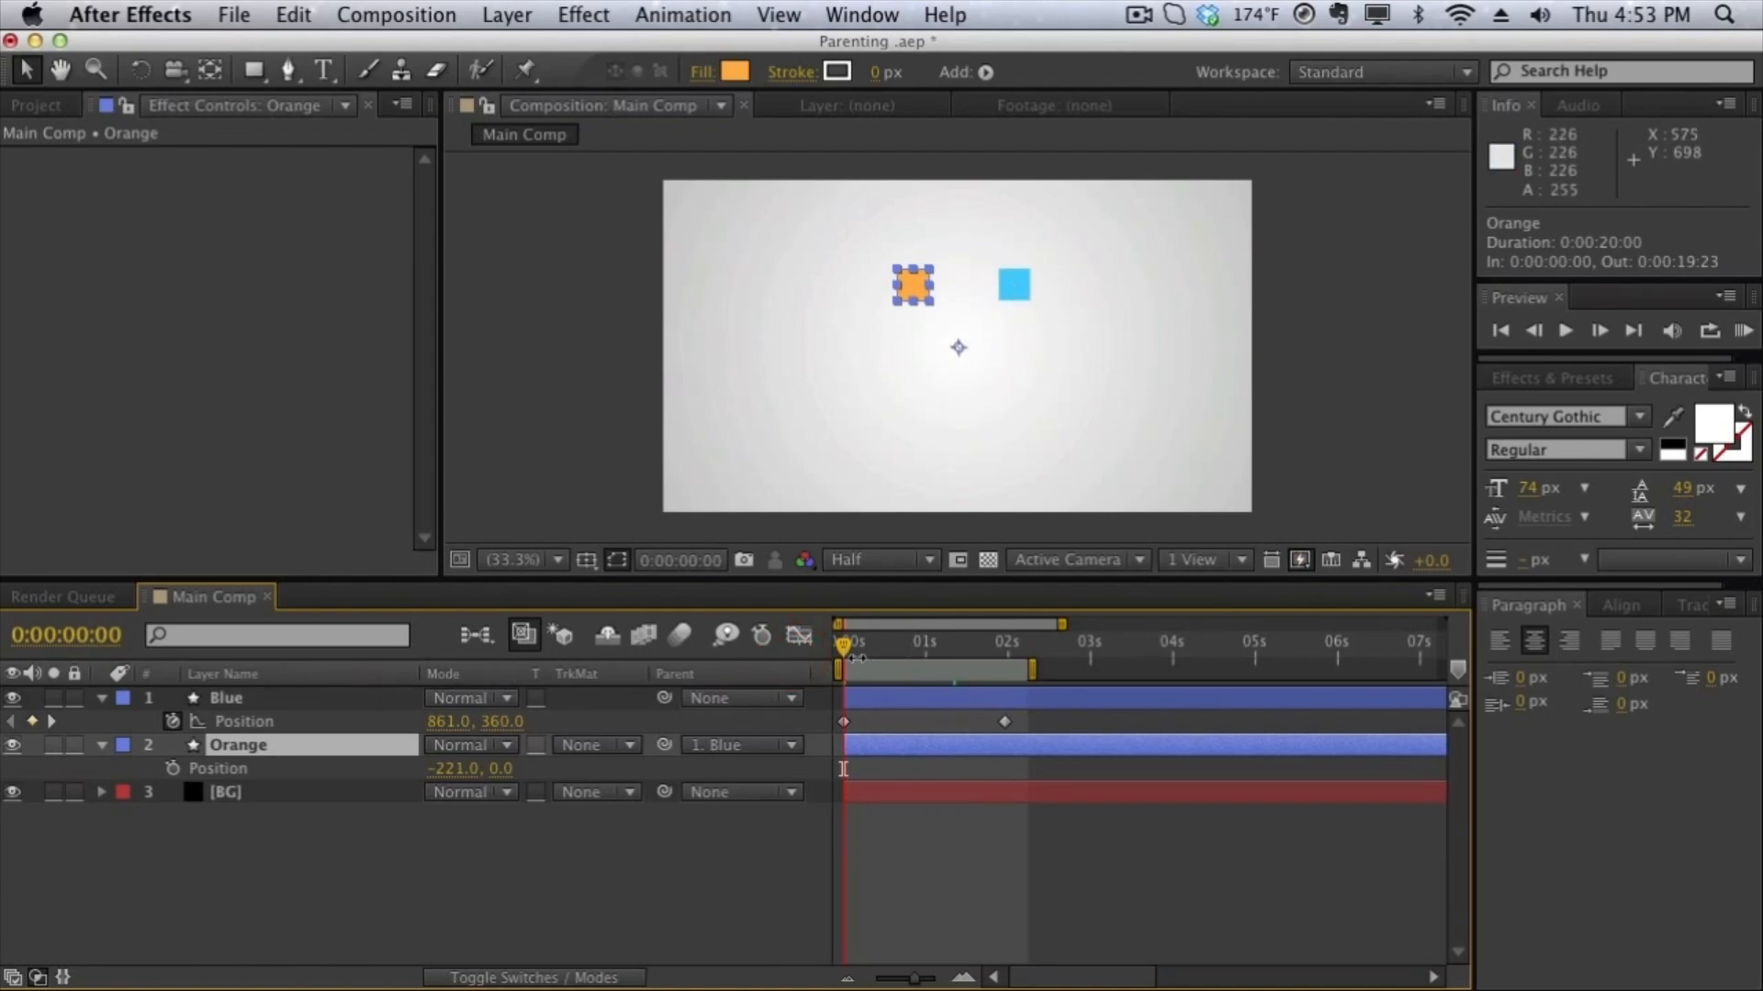
- Set the parented Orange layer's Position to -531, 0 at the start of the timeline
drag(847, 652, 727, 654)
drag(435, 767, 385, 751)
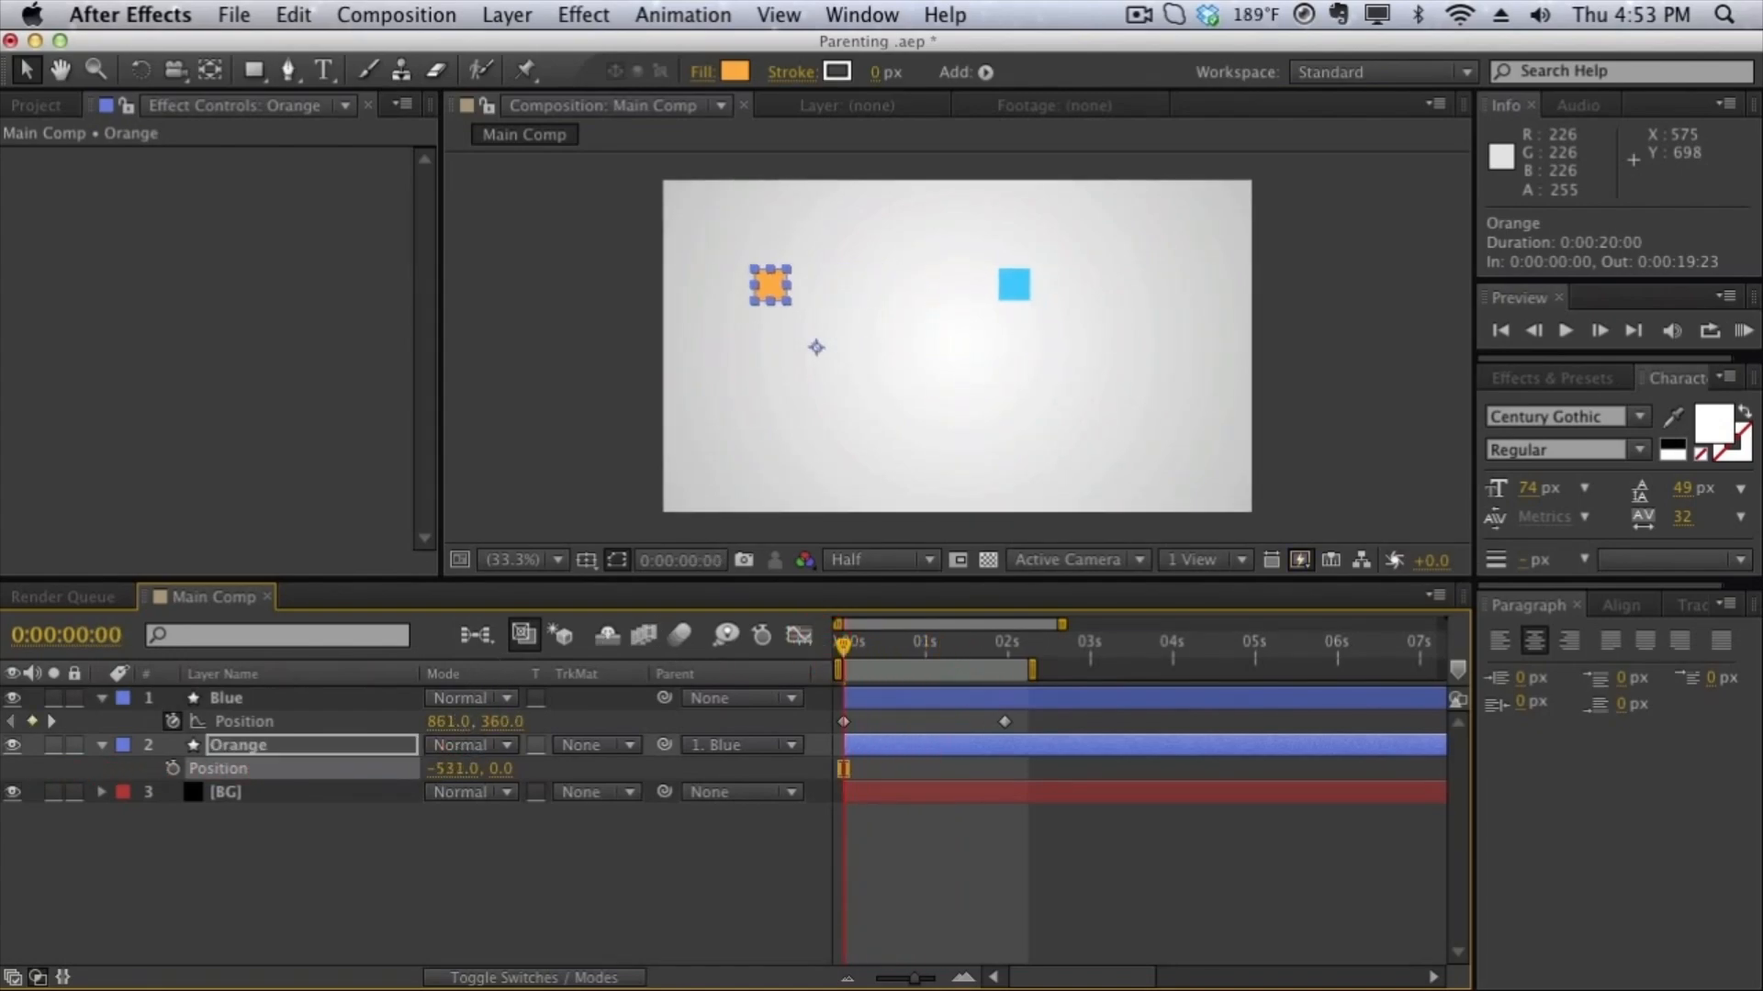
mouse_move(849, 652)
mouse_down()
mouse_move(983, 650)
mouse_move(885, 647)
mouse_move(854, 627)
mouse_move(991, 628)
mouse_move(839, 633)
mouse_up()
- Move the Blue layer to X 602.7 at 0:00:01:05 and scrub through the changed motion up to 0:00:02:00
drag(843, 643, 943, 643)
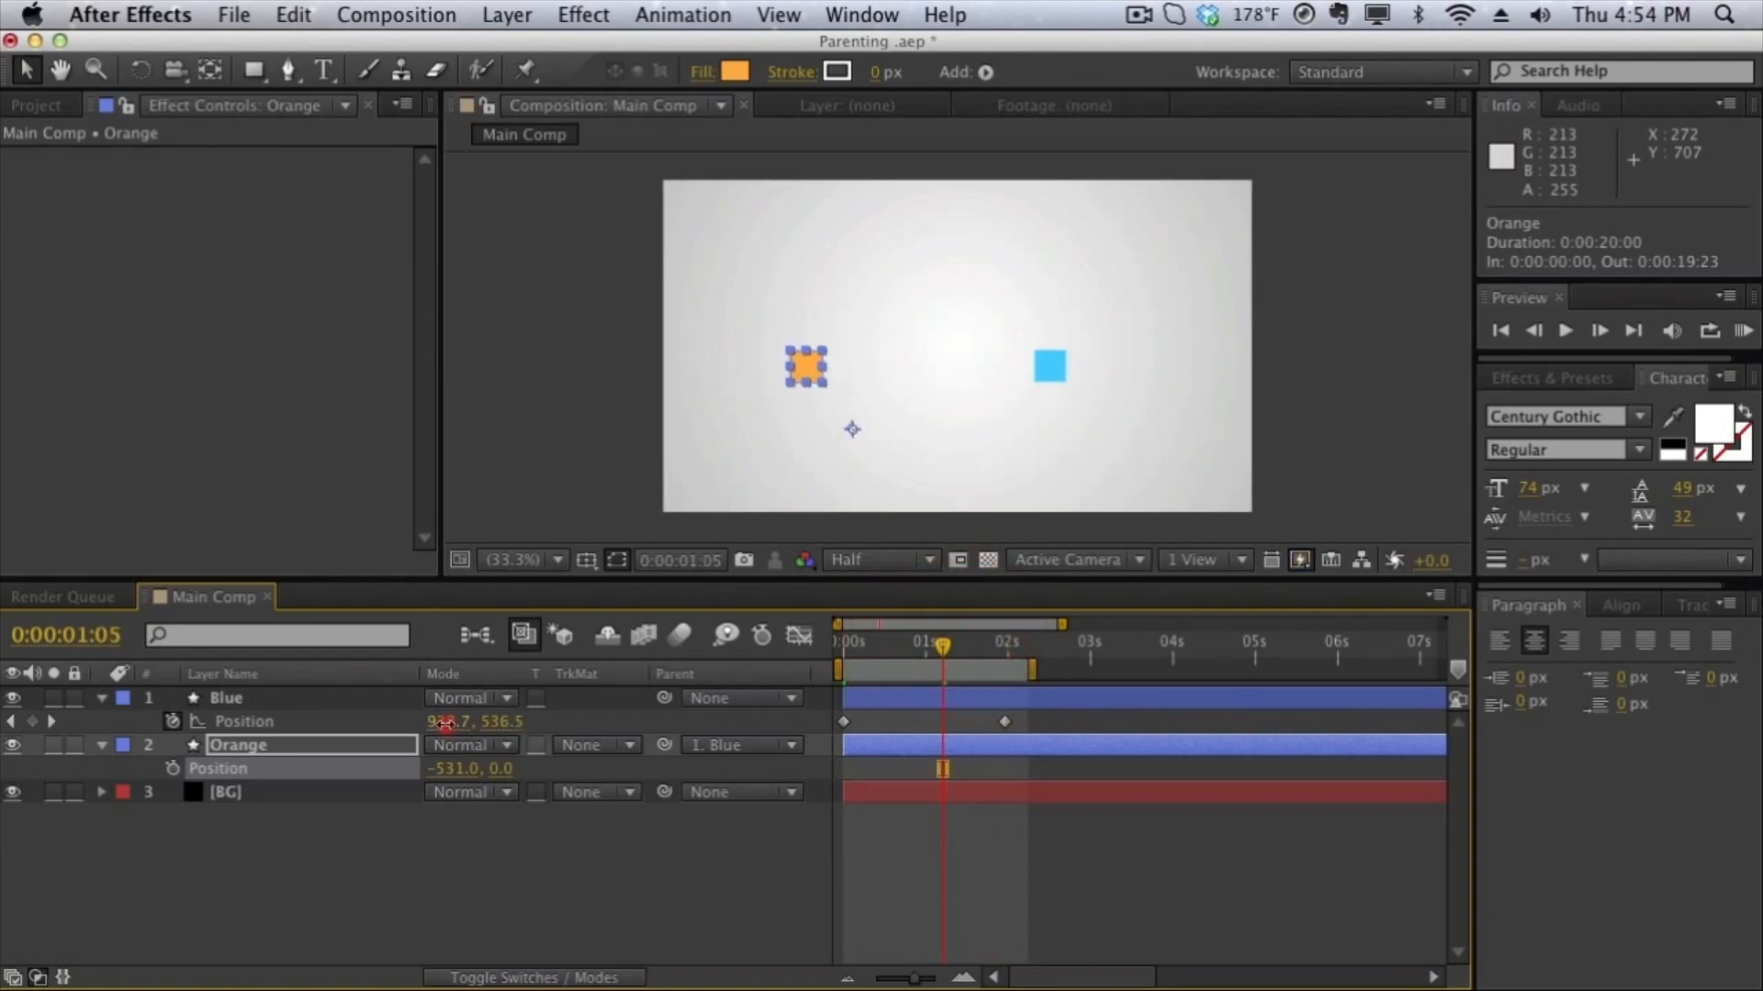
drag(450, 721, 353, 722)
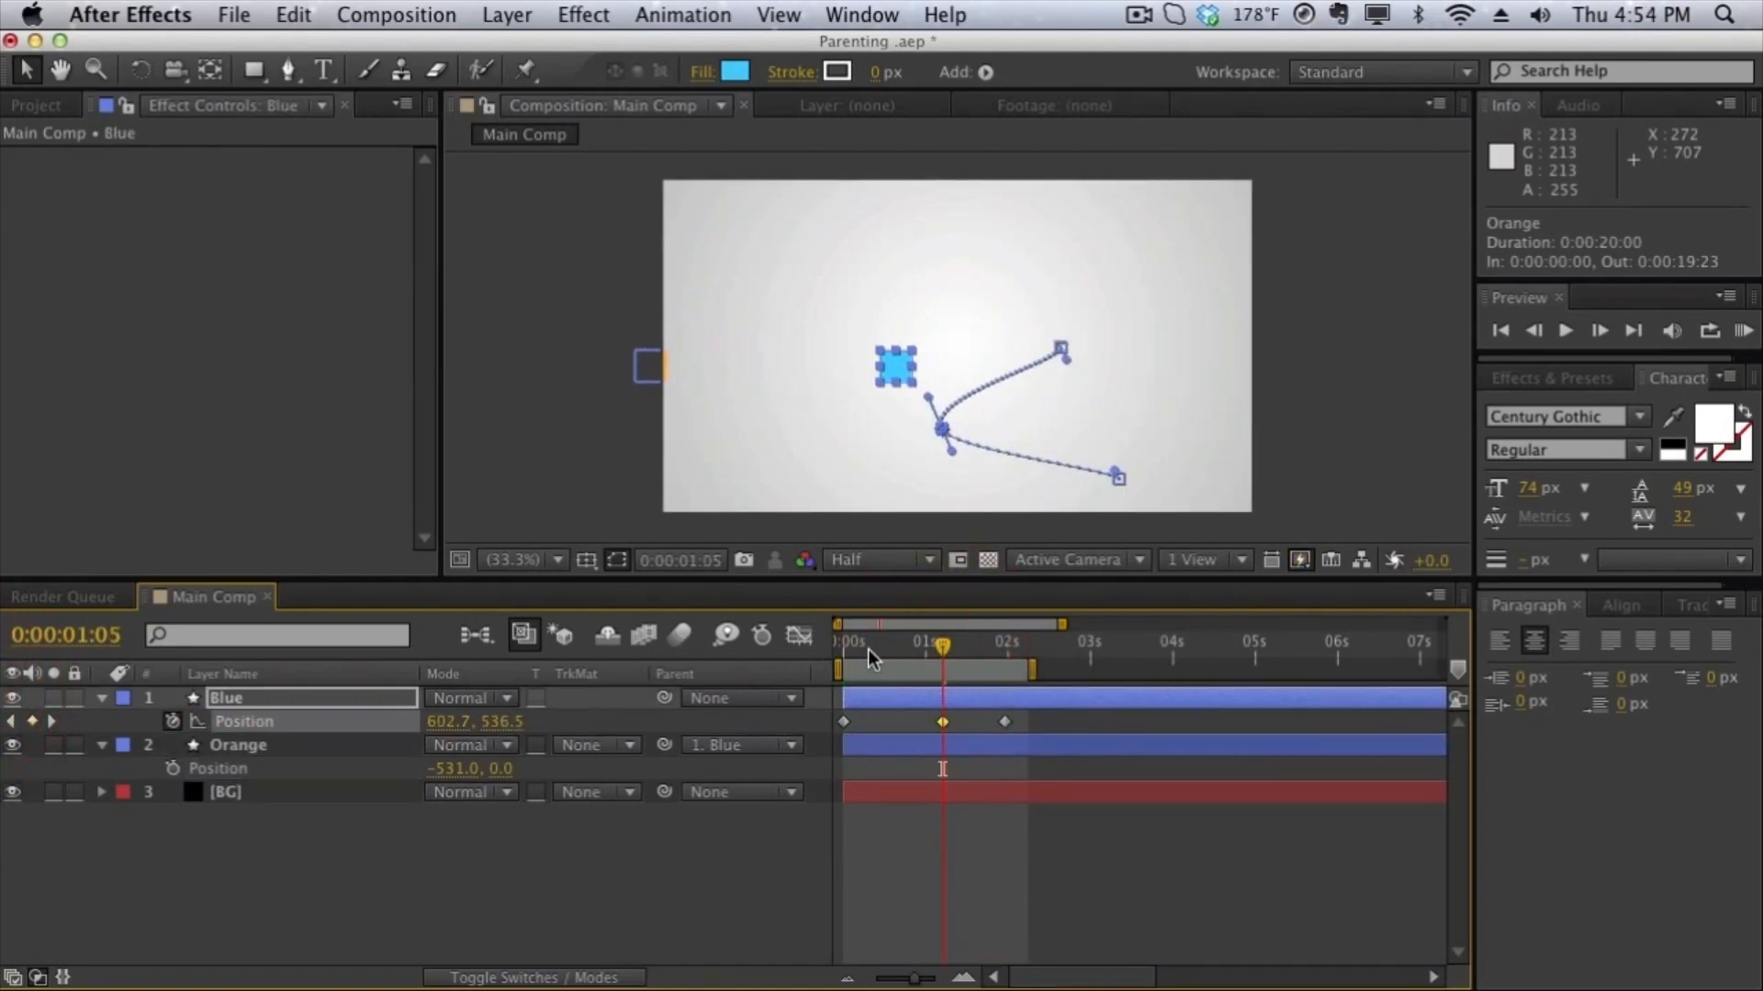
drag(867, 649, 1007, 643)
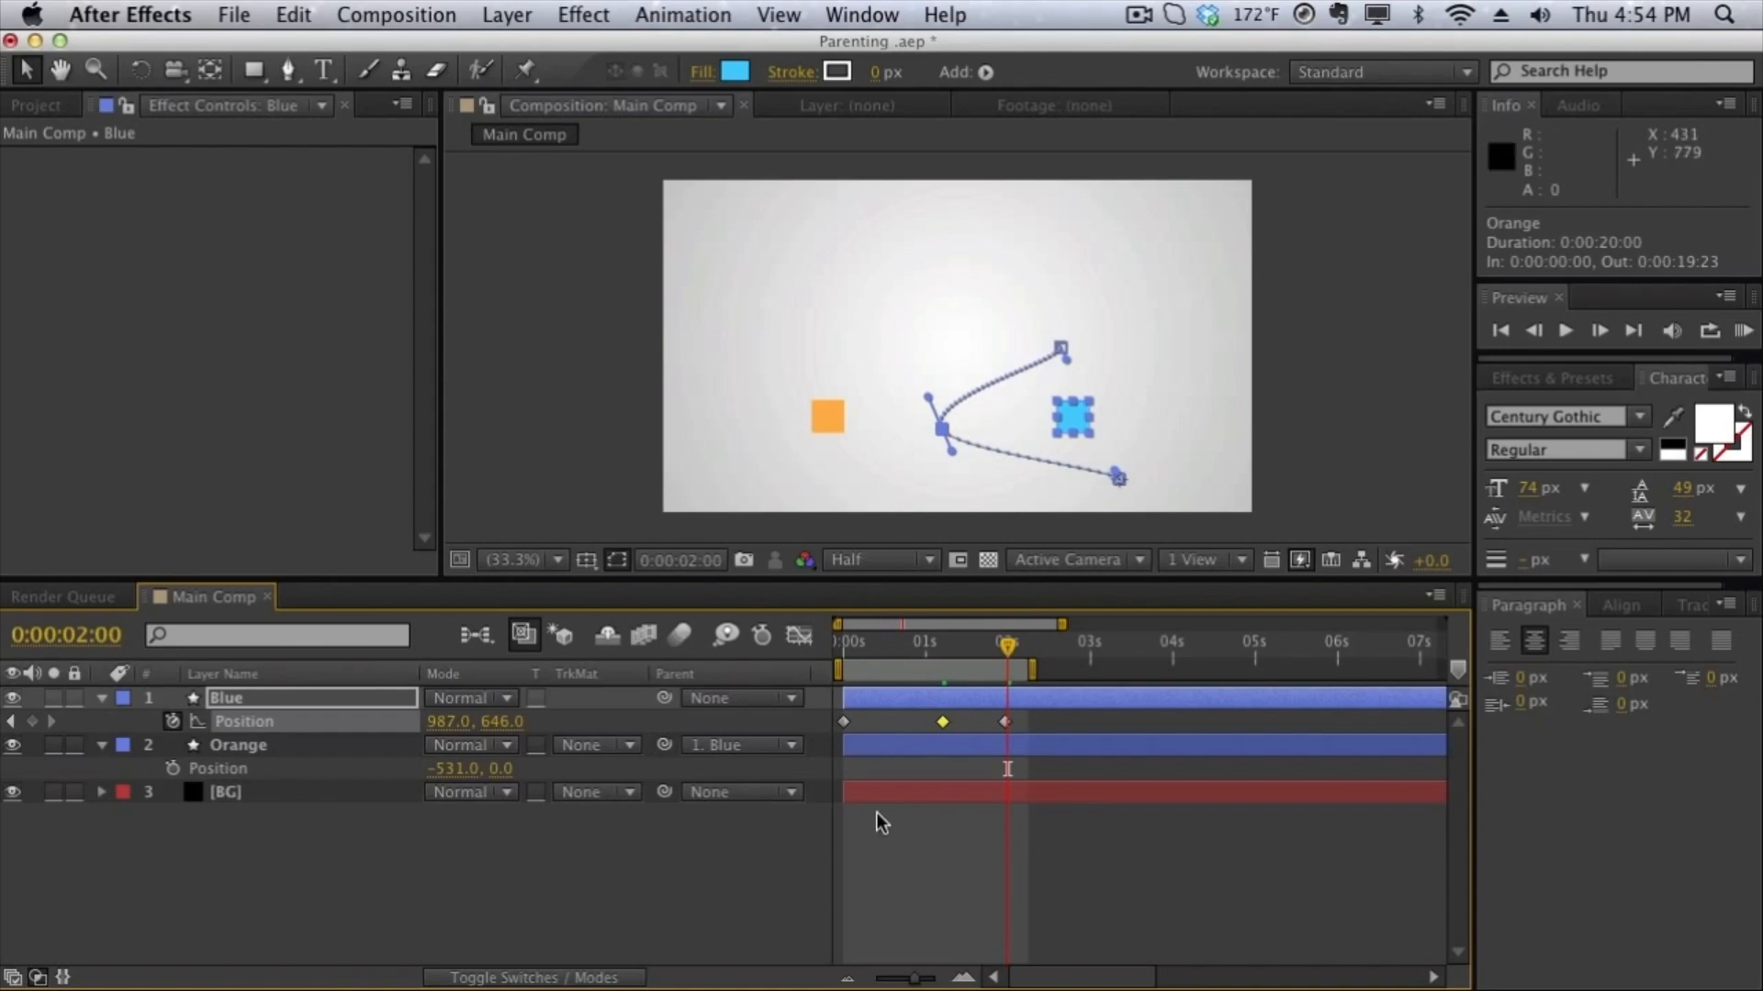
- Delete the Blue layer's middle Position keyframe at 0:00:01:05
click(947, 725)
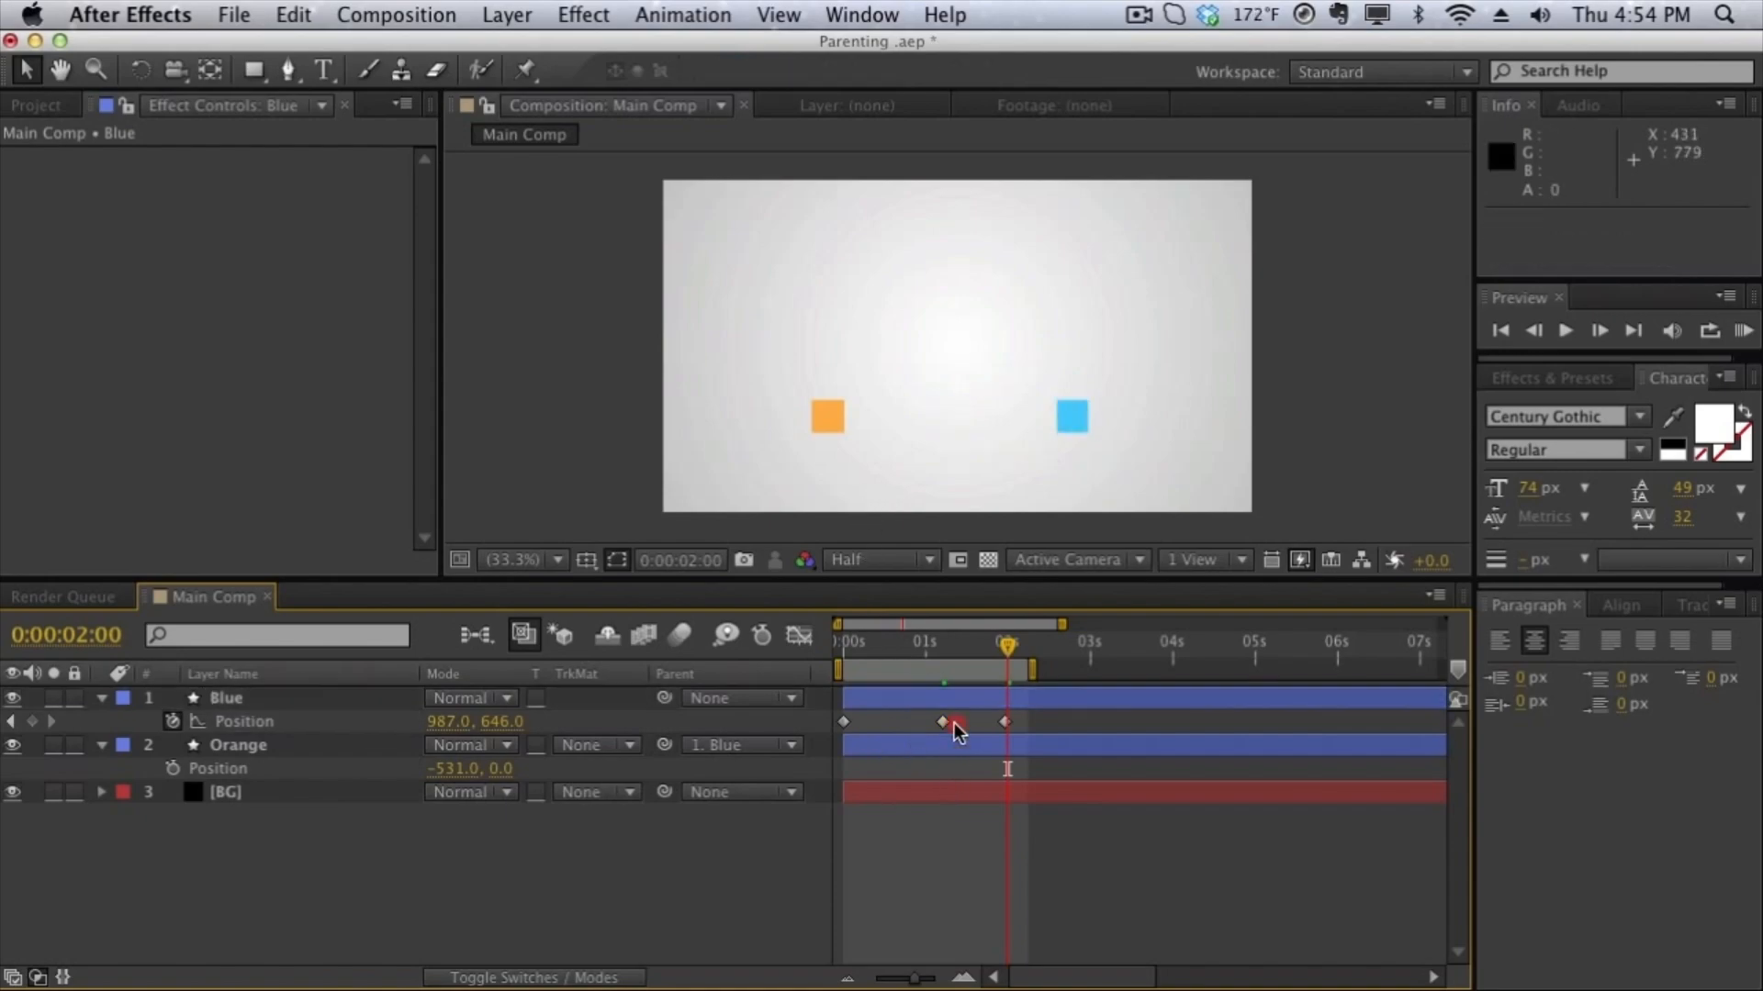
click(943, 722)
key(Delete)
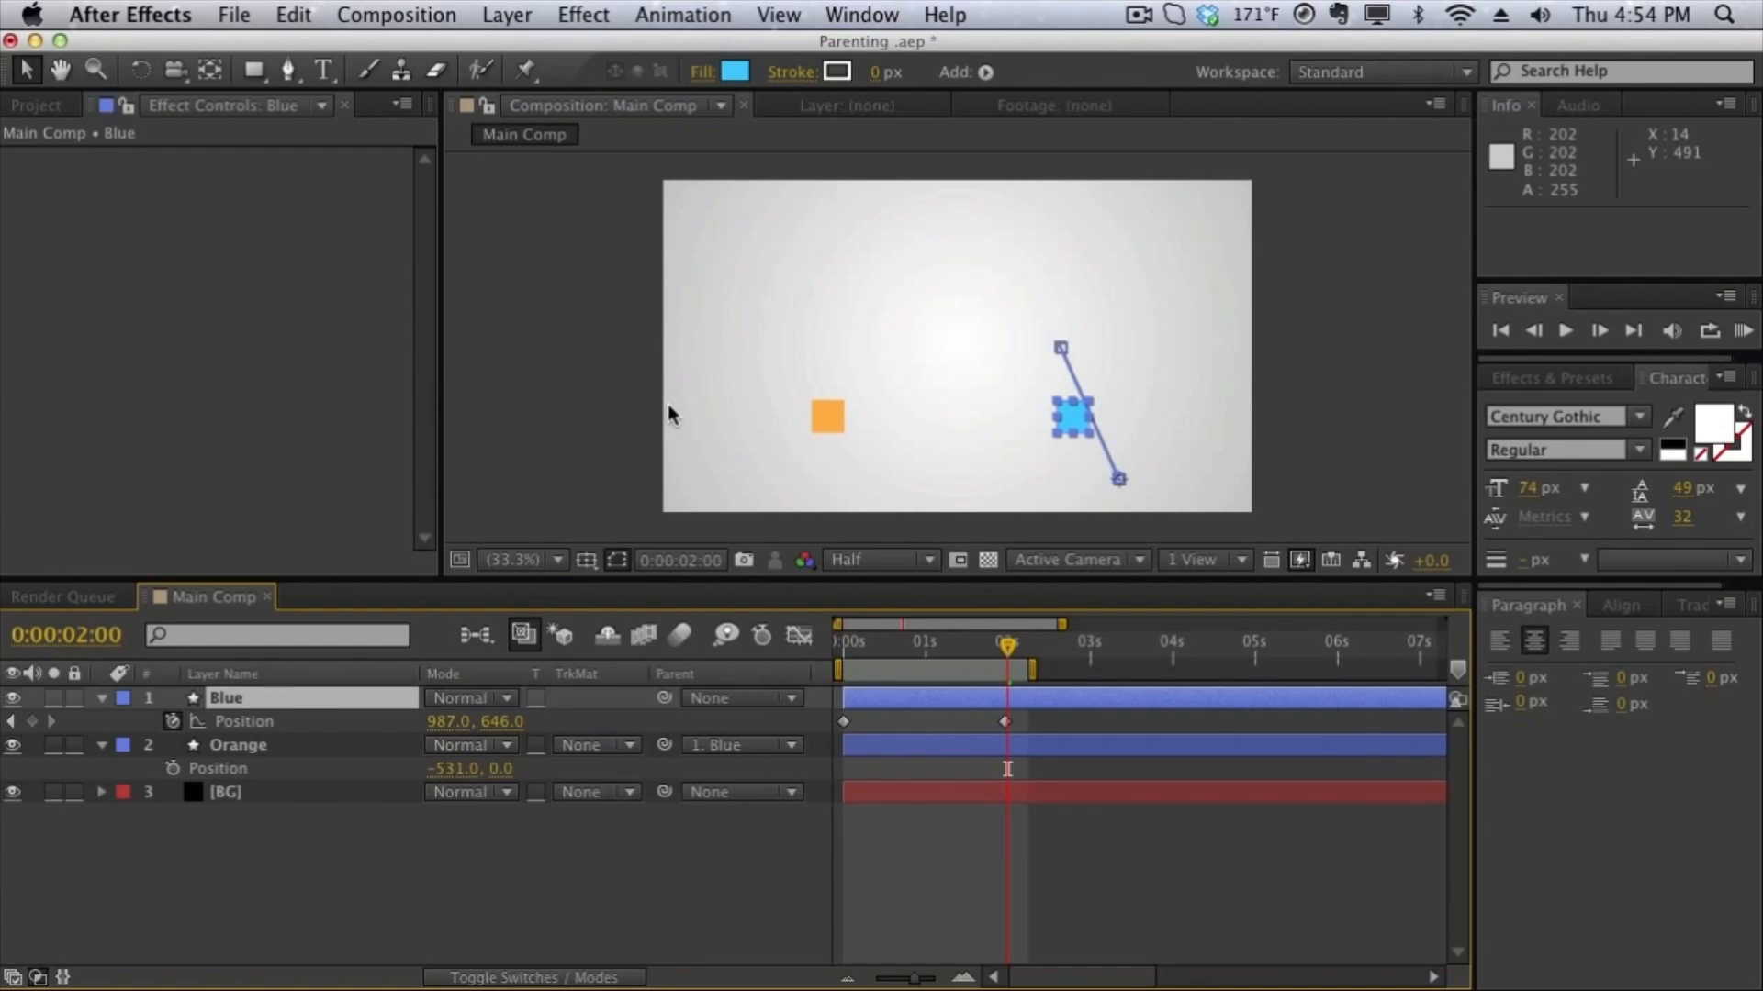
- Remove the Blue layer's Position keyframes, reset the Orange layer's parent to None, and return to the start of the timeline
drag(1080, 732, 864, 741)
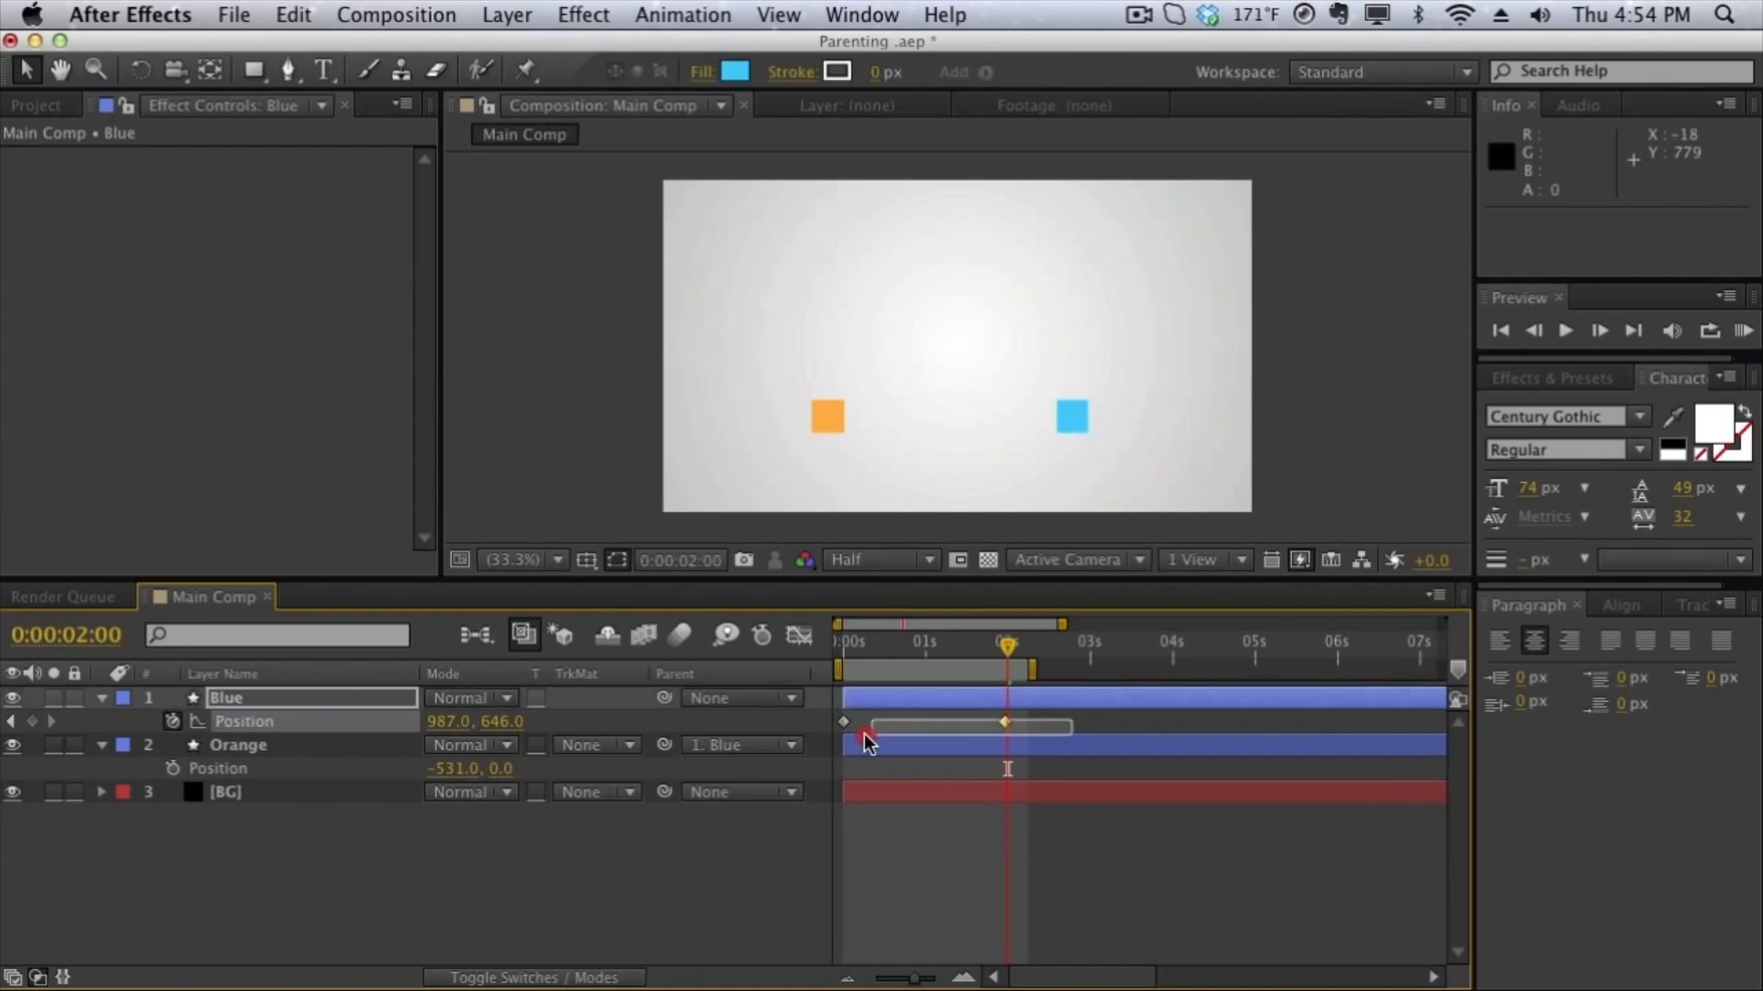
click(832, 734)
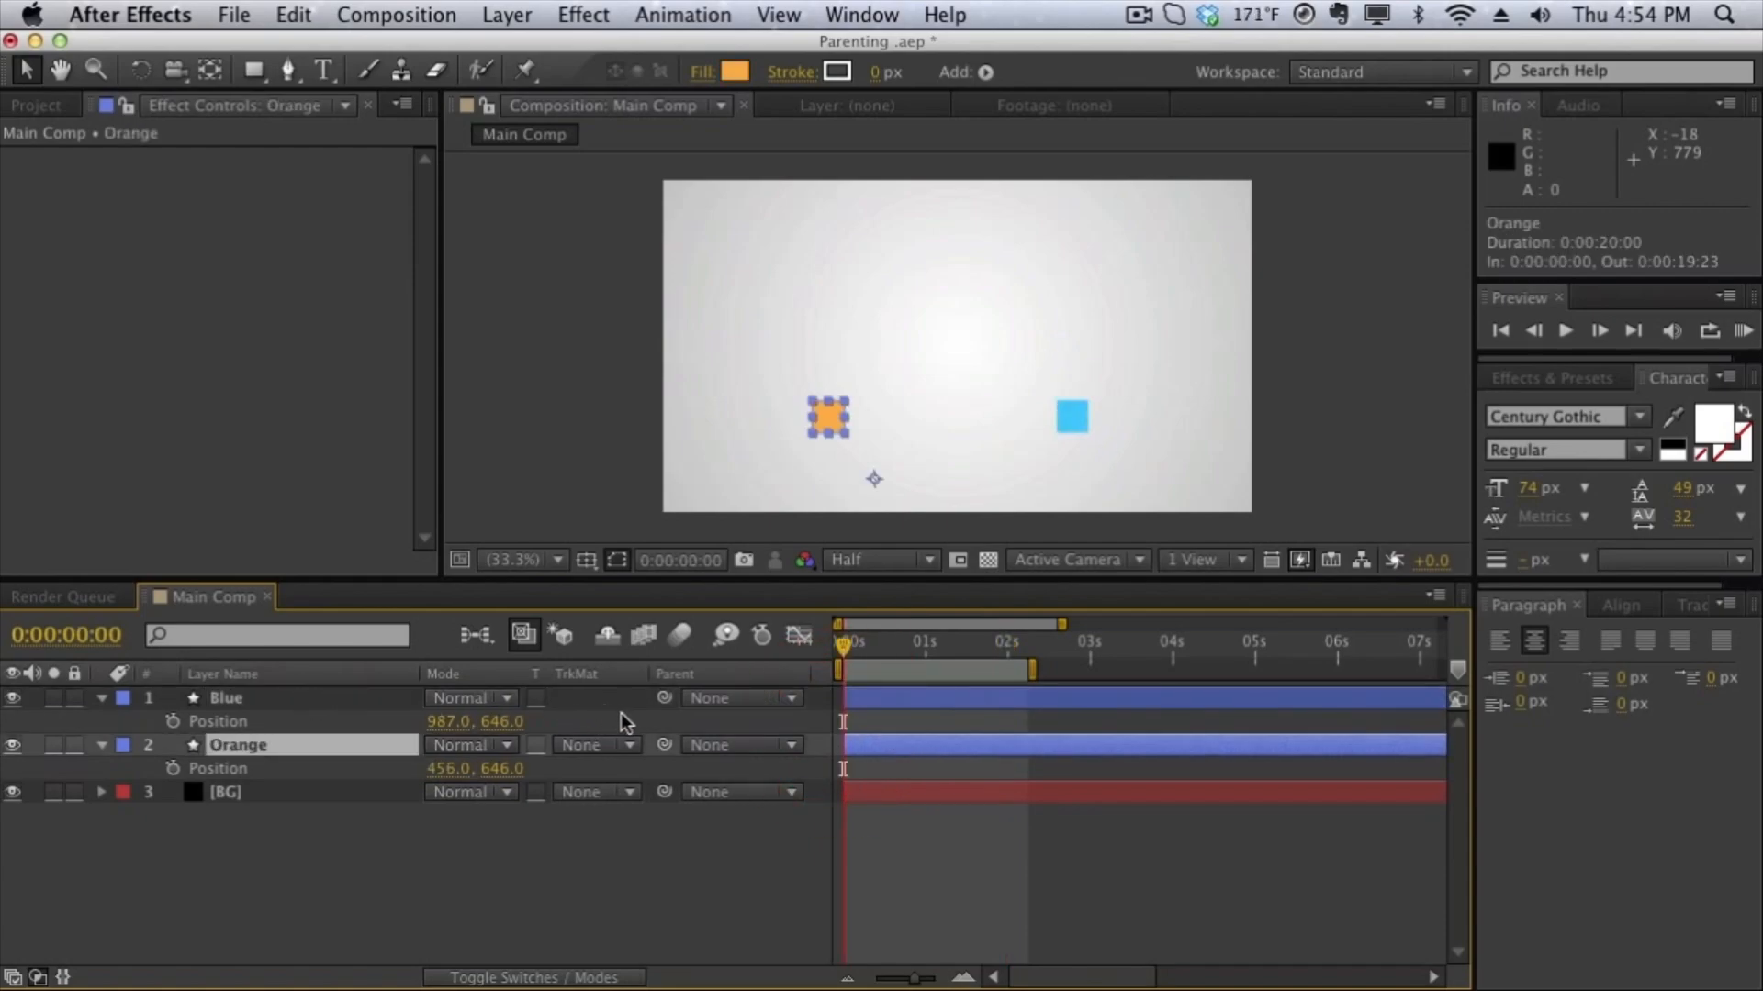
- Parent the Orange layer to the Blue layer using the pick whip, and set its parent back to None
mouse_move(666, 742)
mouse_down()
mouse_move(641, 750)
mouse_move(696, 753)
mouse_move(617, 730)
mouse_move(382, 727)
mouse_move(360, 701)
mouse_up()
mouse_move(666, 744)
mouse_down()
mouse_move(661, 785)
mouse_move(355, 720)
mouse_move(443, 813)
mouse_move(493, 619)
mouse_move(661, 768)
mouse_move(662, 739)
mouse_move(319, 730)
mouse_move(354, 705)
mouse_move(676, 755)
mouse_up()
click(686, 751)
click(664, 744)
click(710, 748)
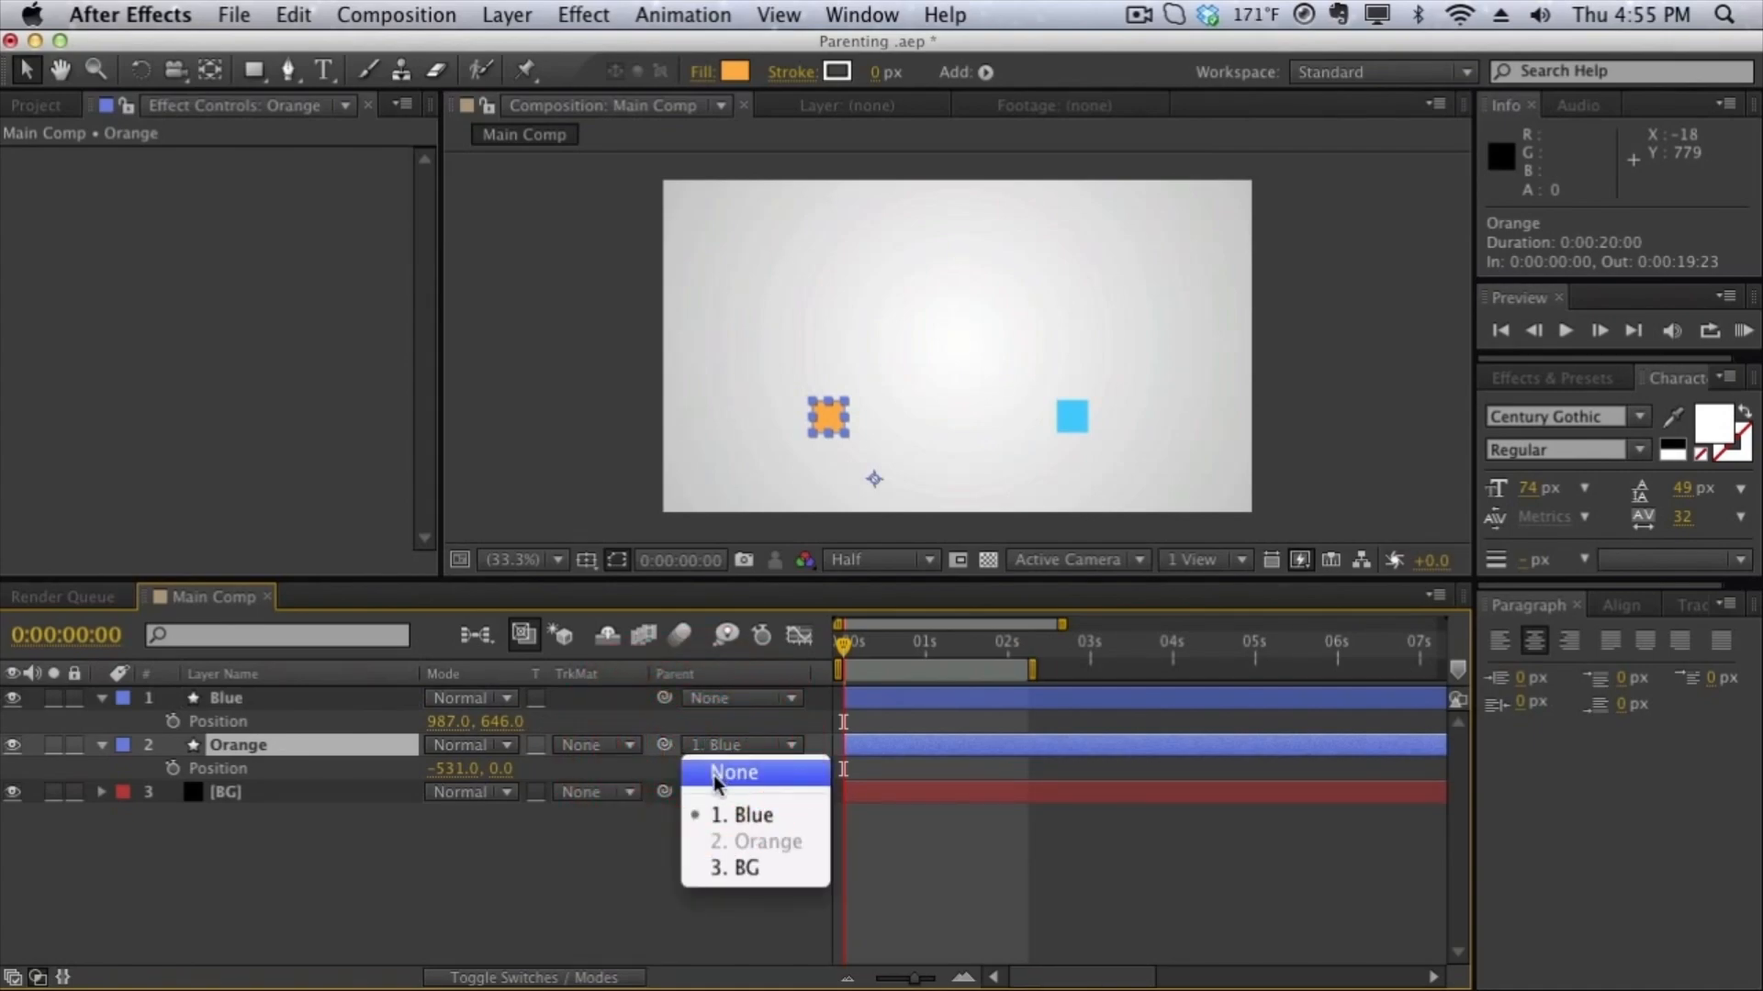
click(713, 775)
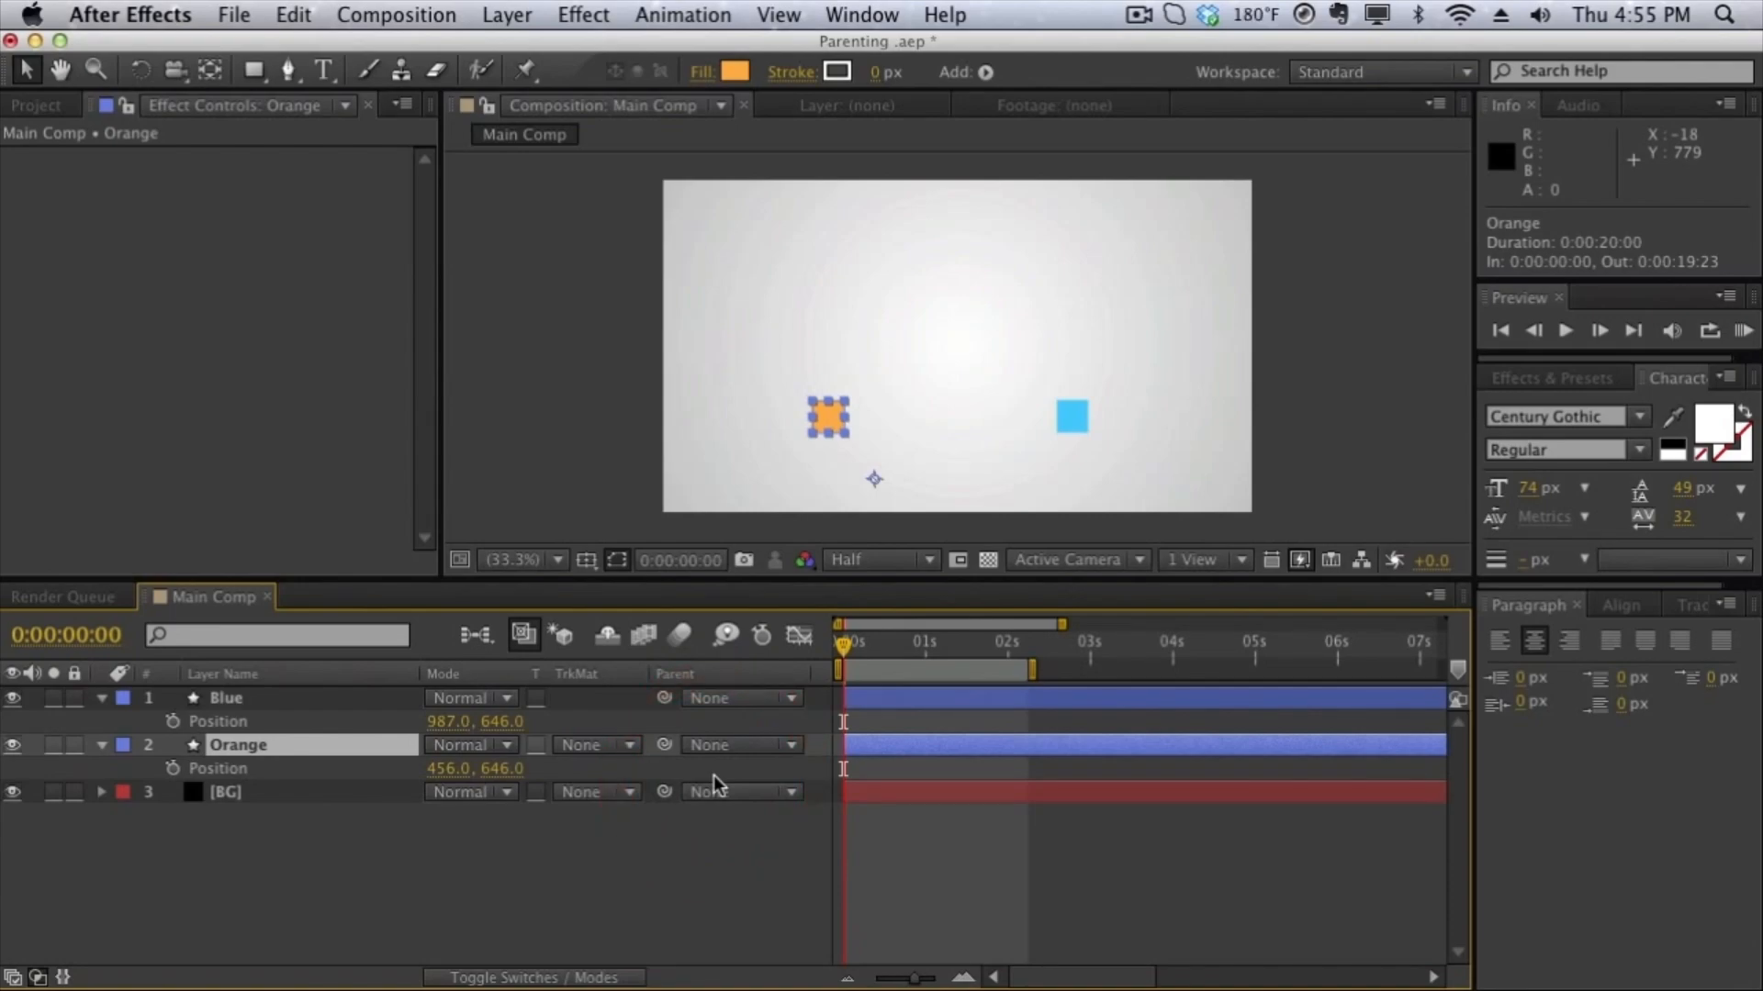
- Link the Orange layer's Position to the Blue layer's Position with the expression thisComp.layer("Blue").transform.position
click(250, 719)
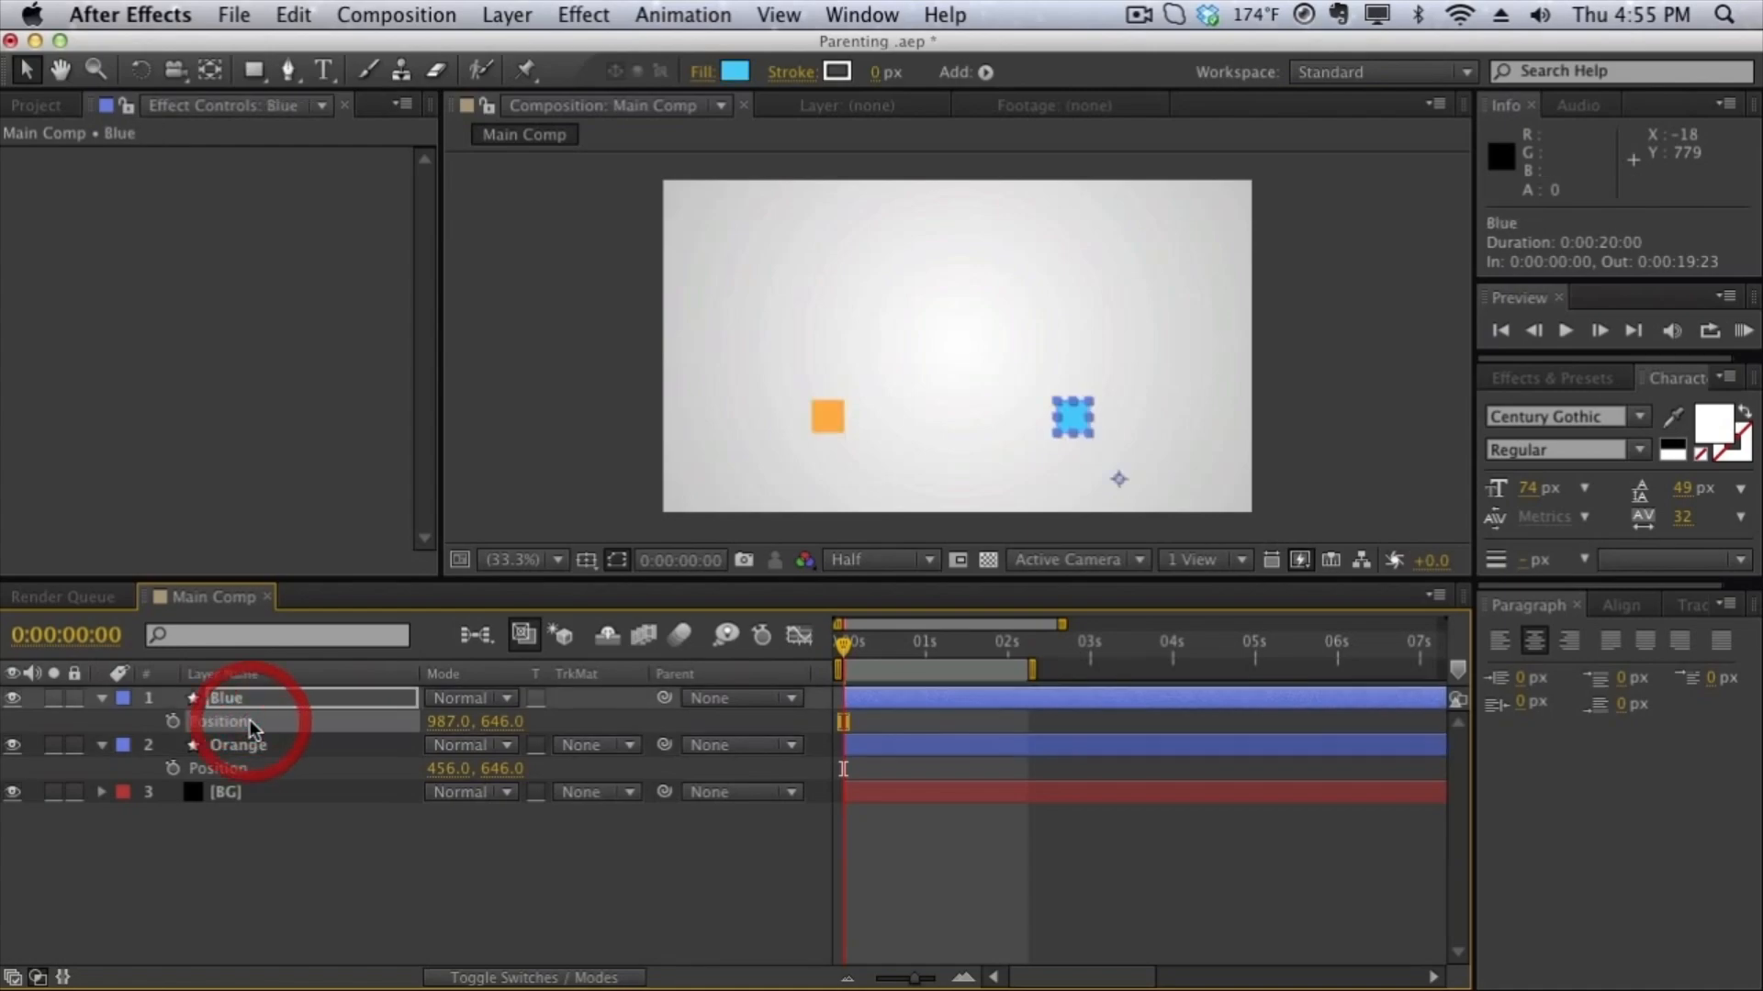
click(248, 766)
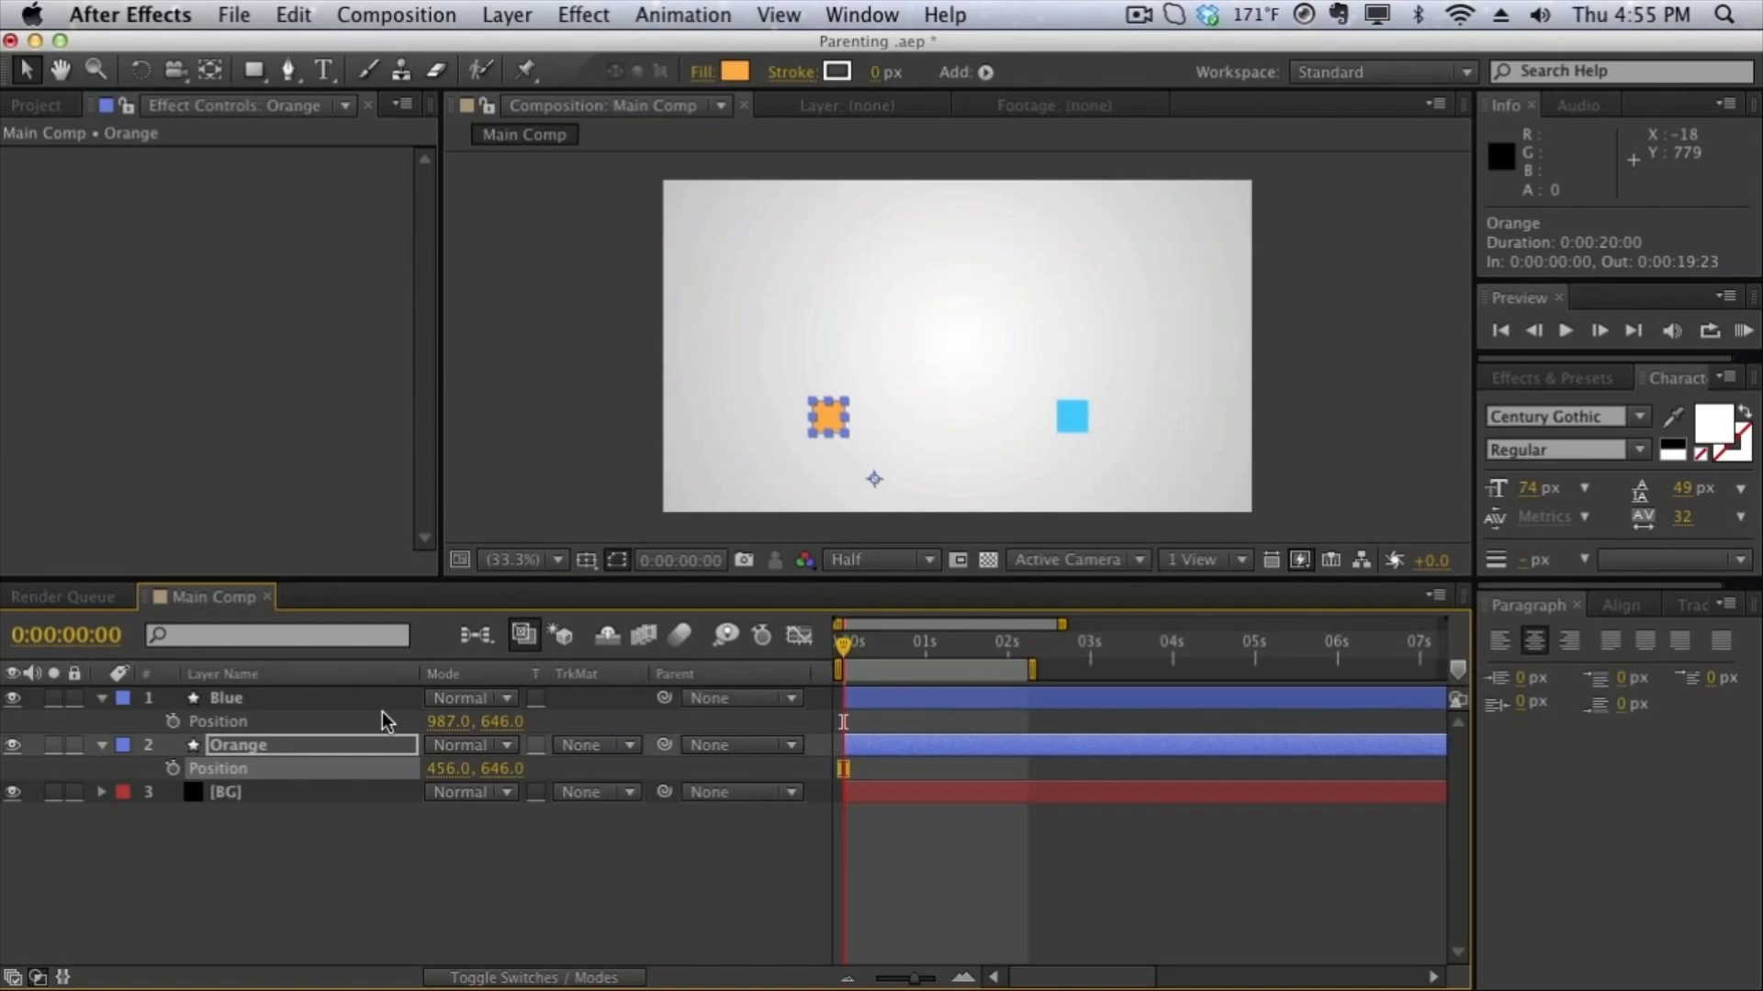
alt+click(173, 769)
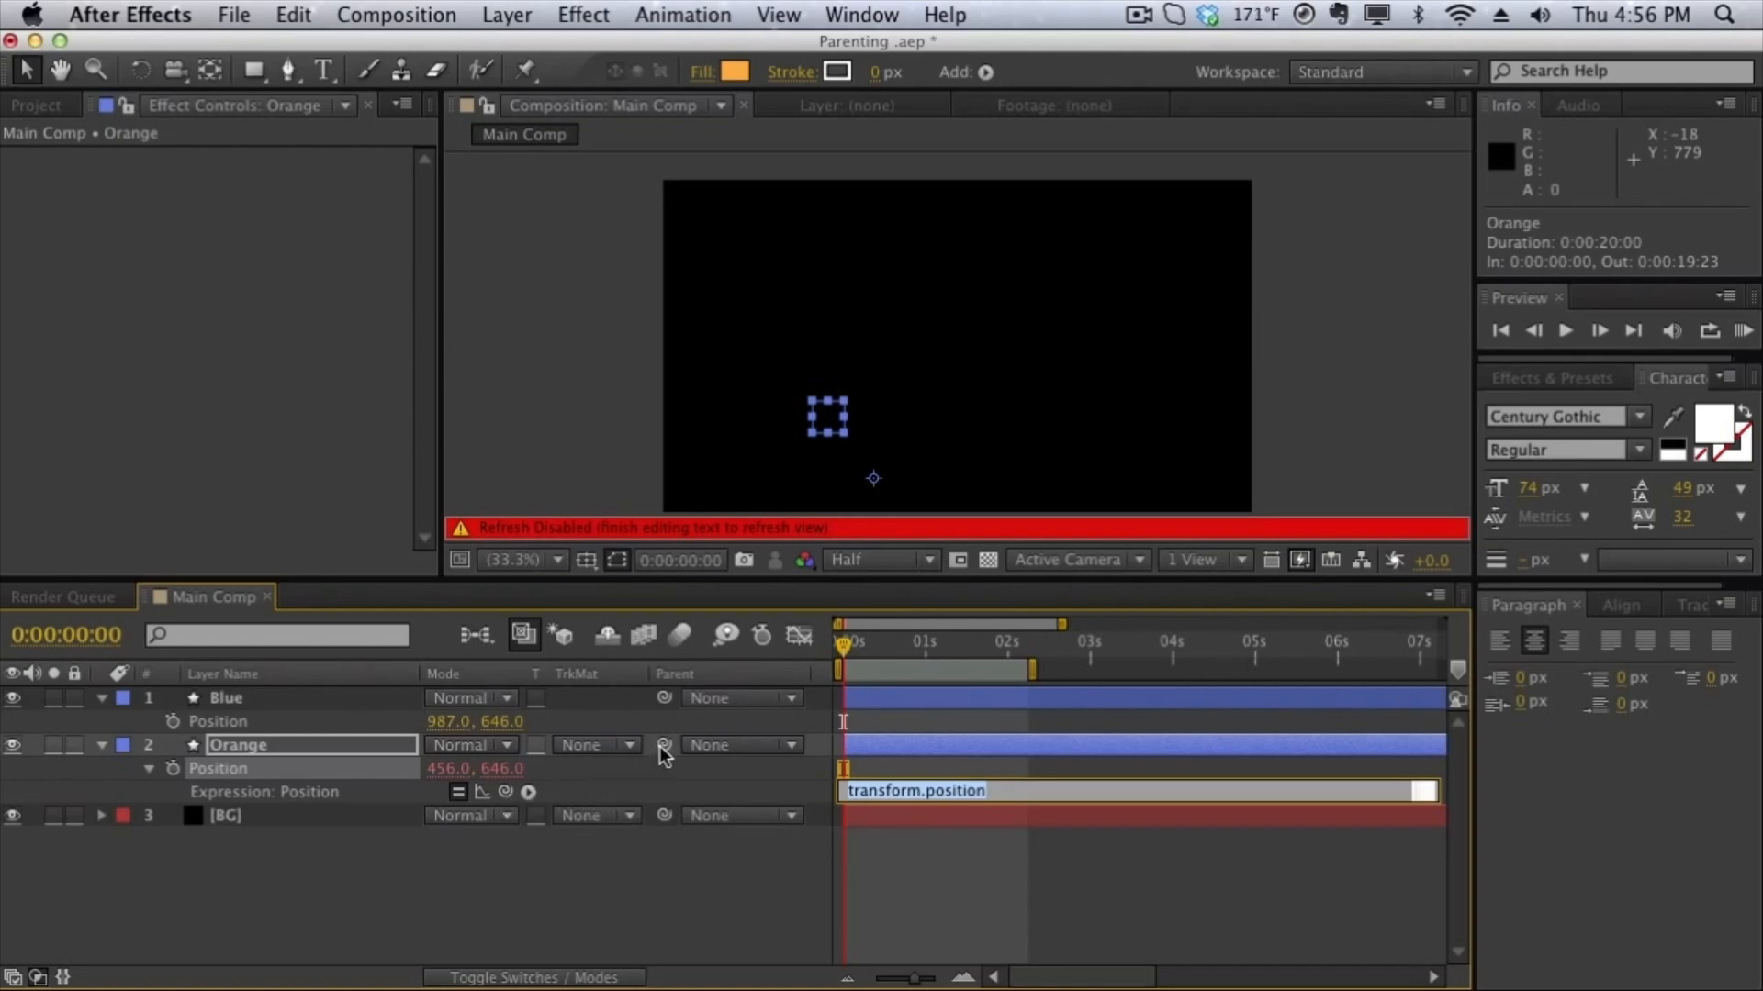
click(506, 793)
drag(507, 794, 363, 733)
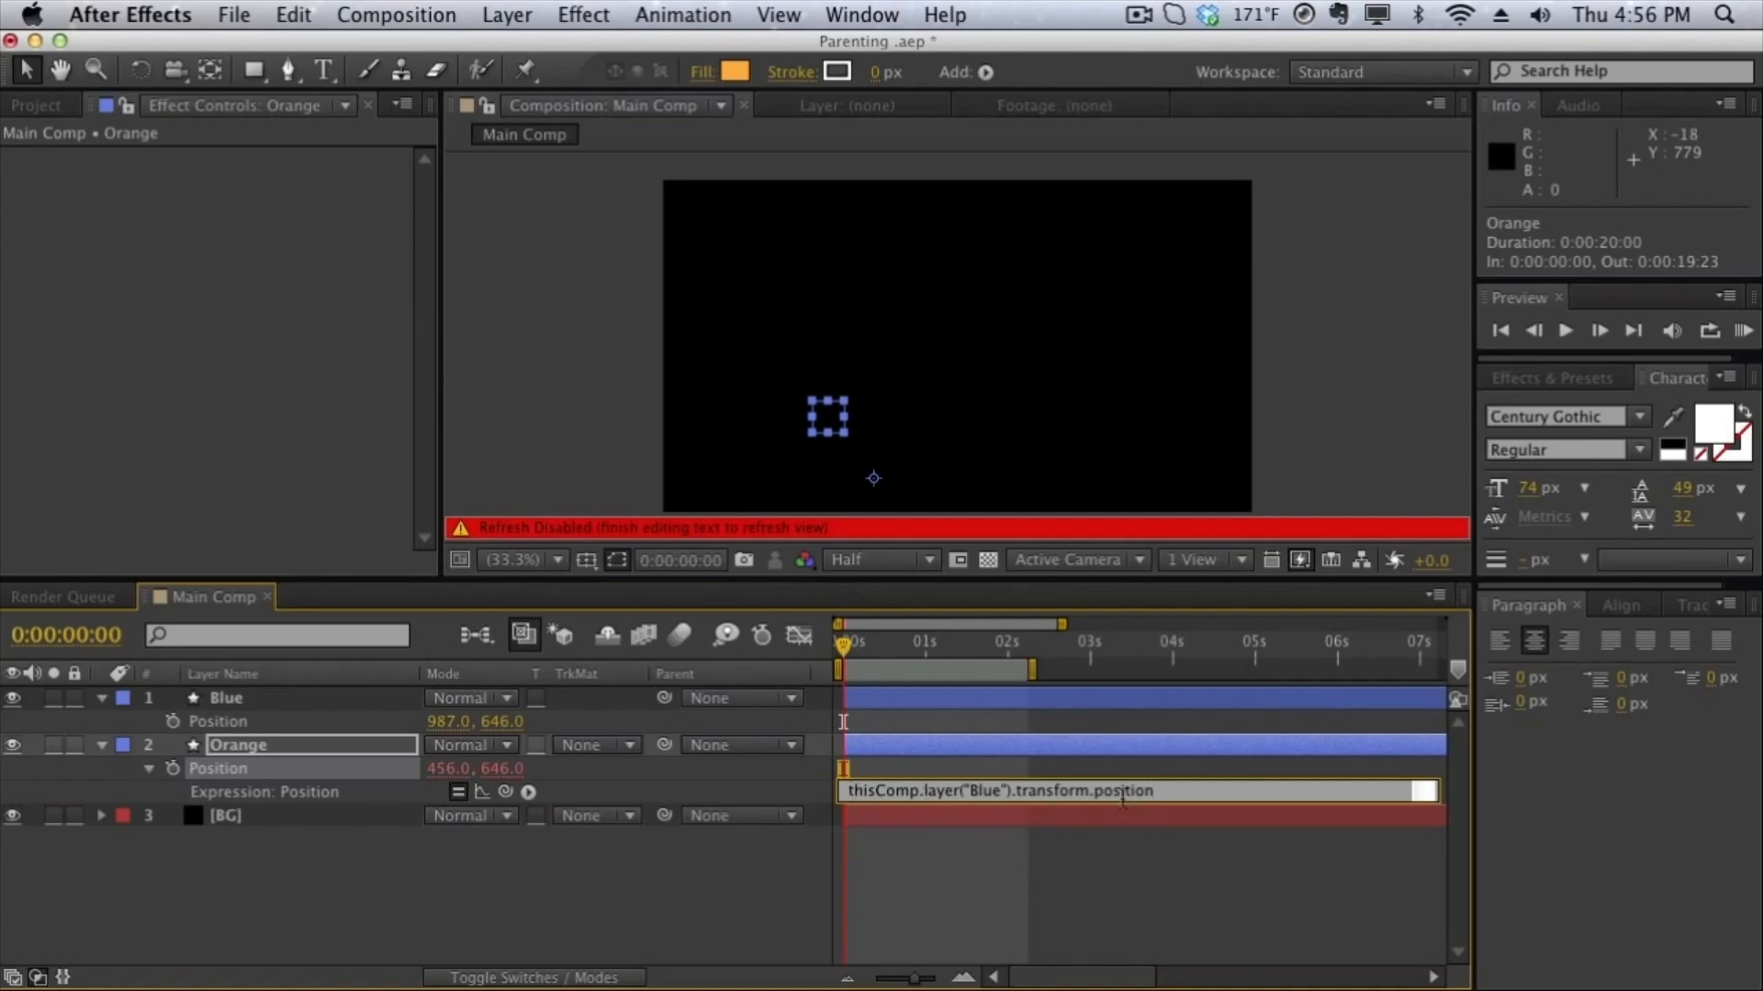
click(1096, 661)
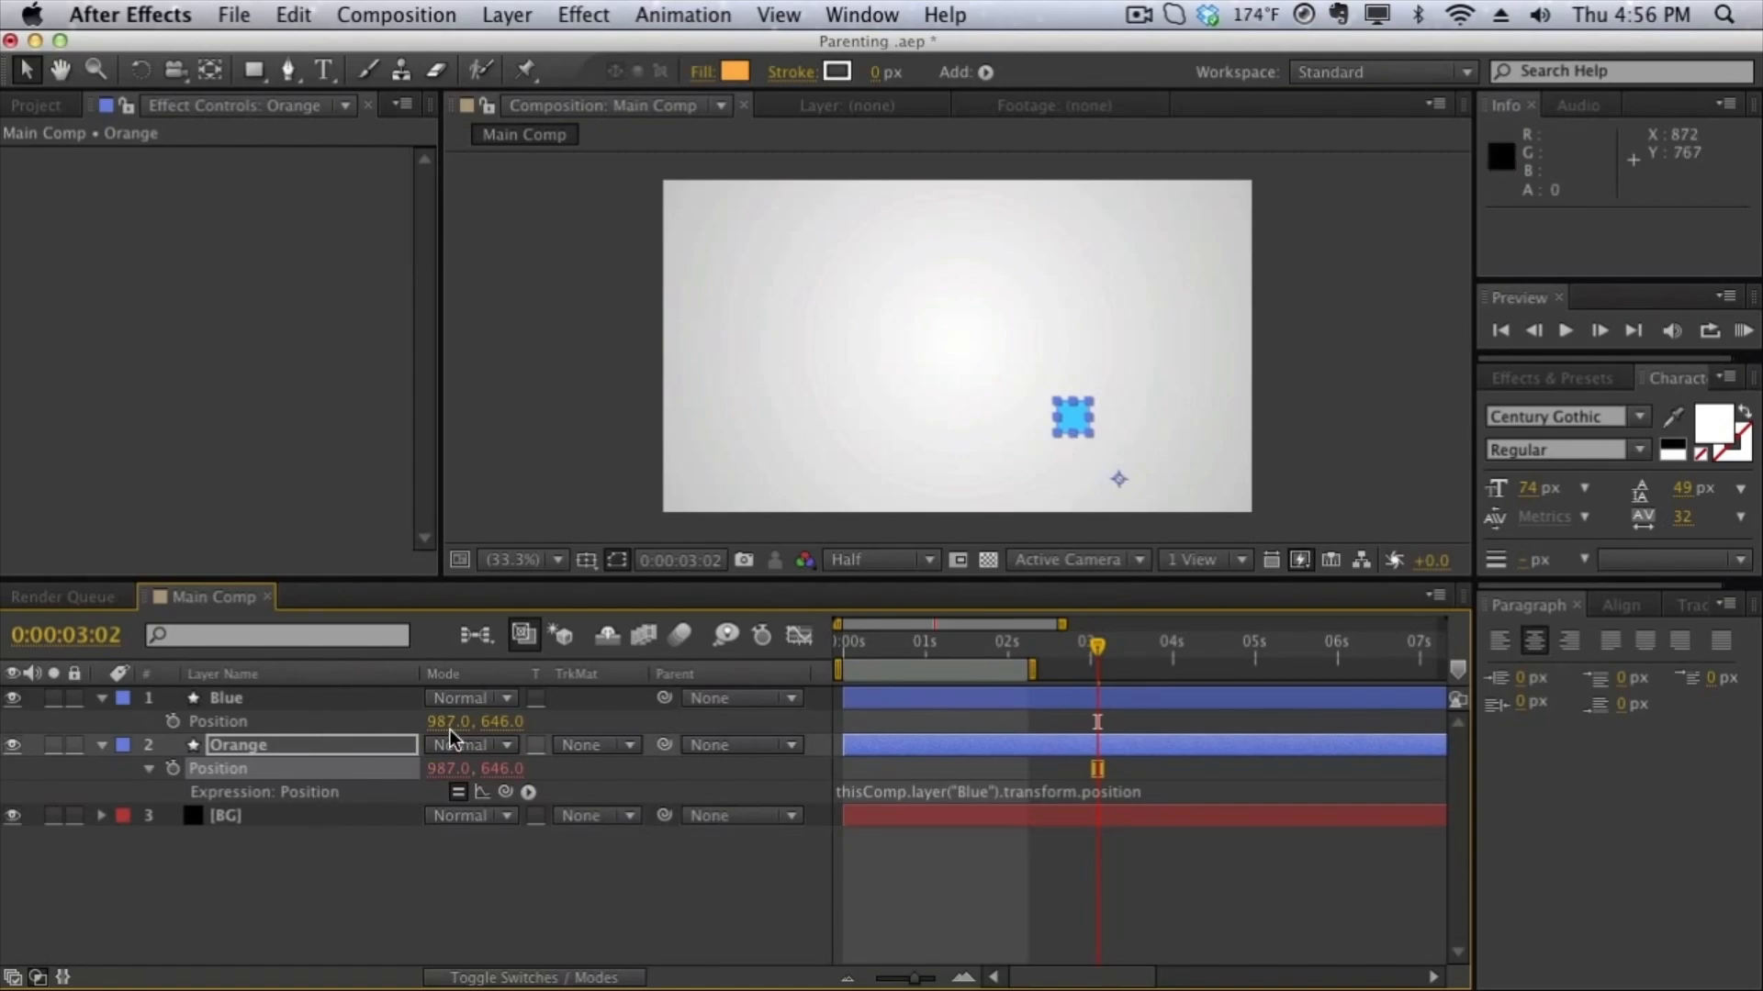
- Set the Blue layer's X position to 553 to test the linked Orange layer
drag(449, 722, 8, 747)
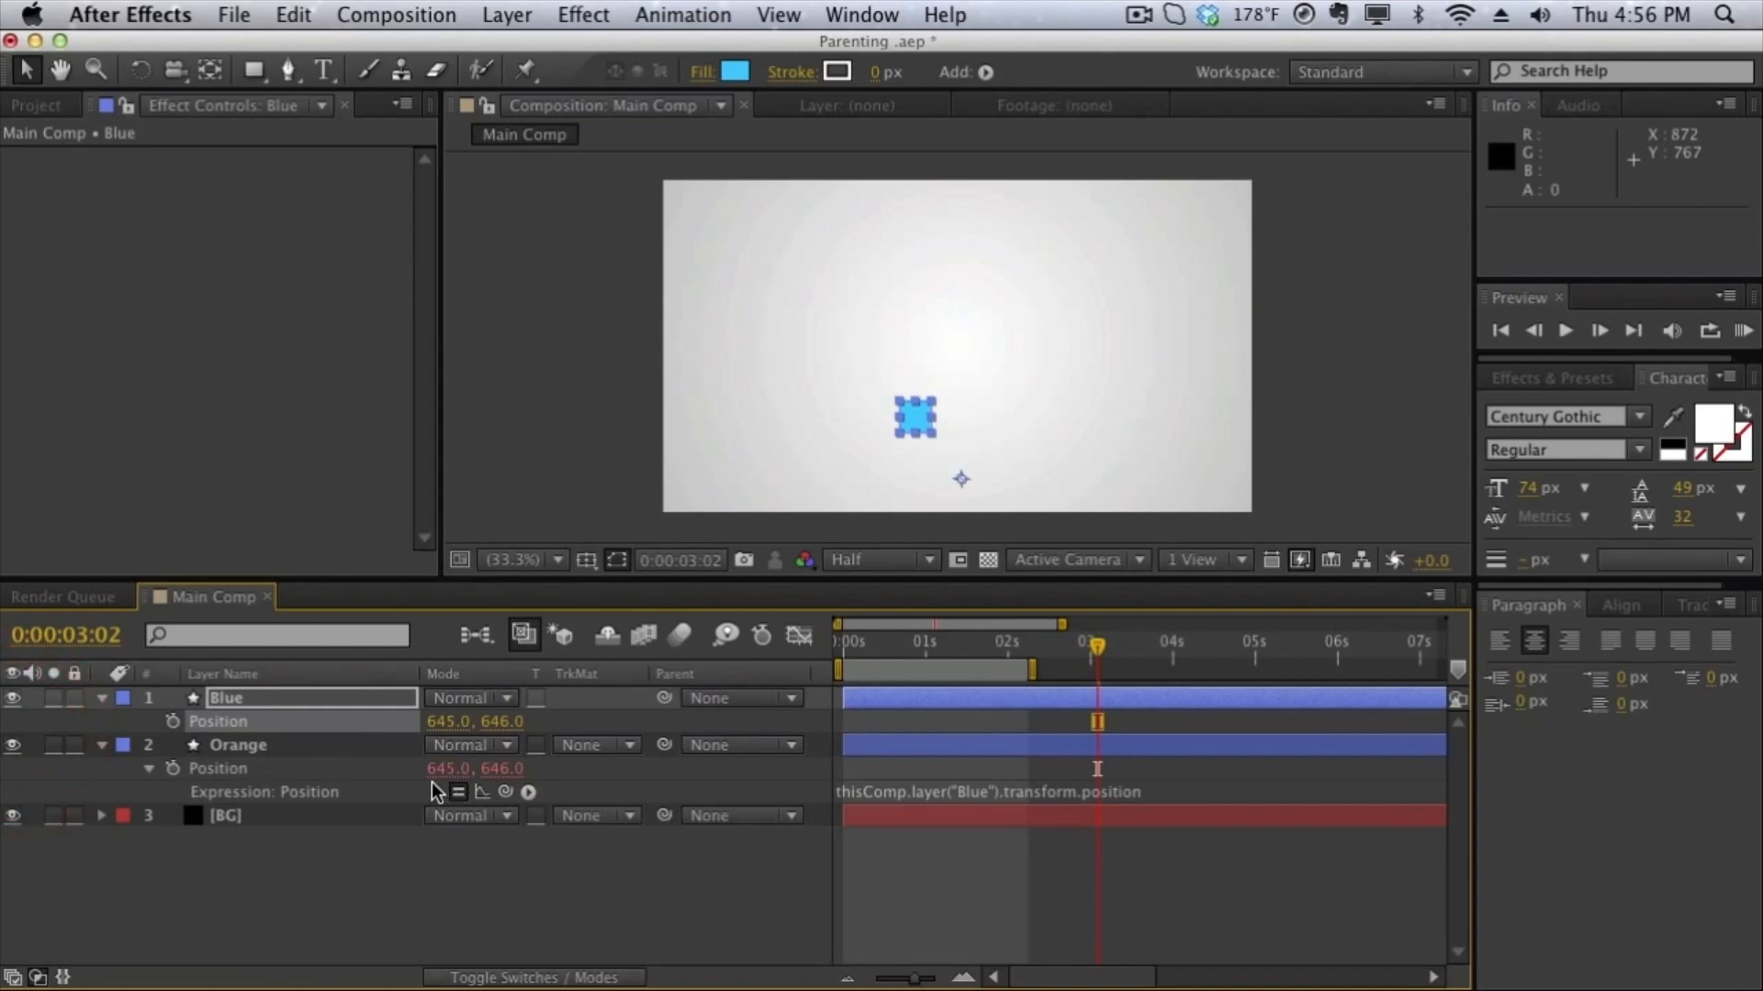
drag(446, 725, 303, 697)
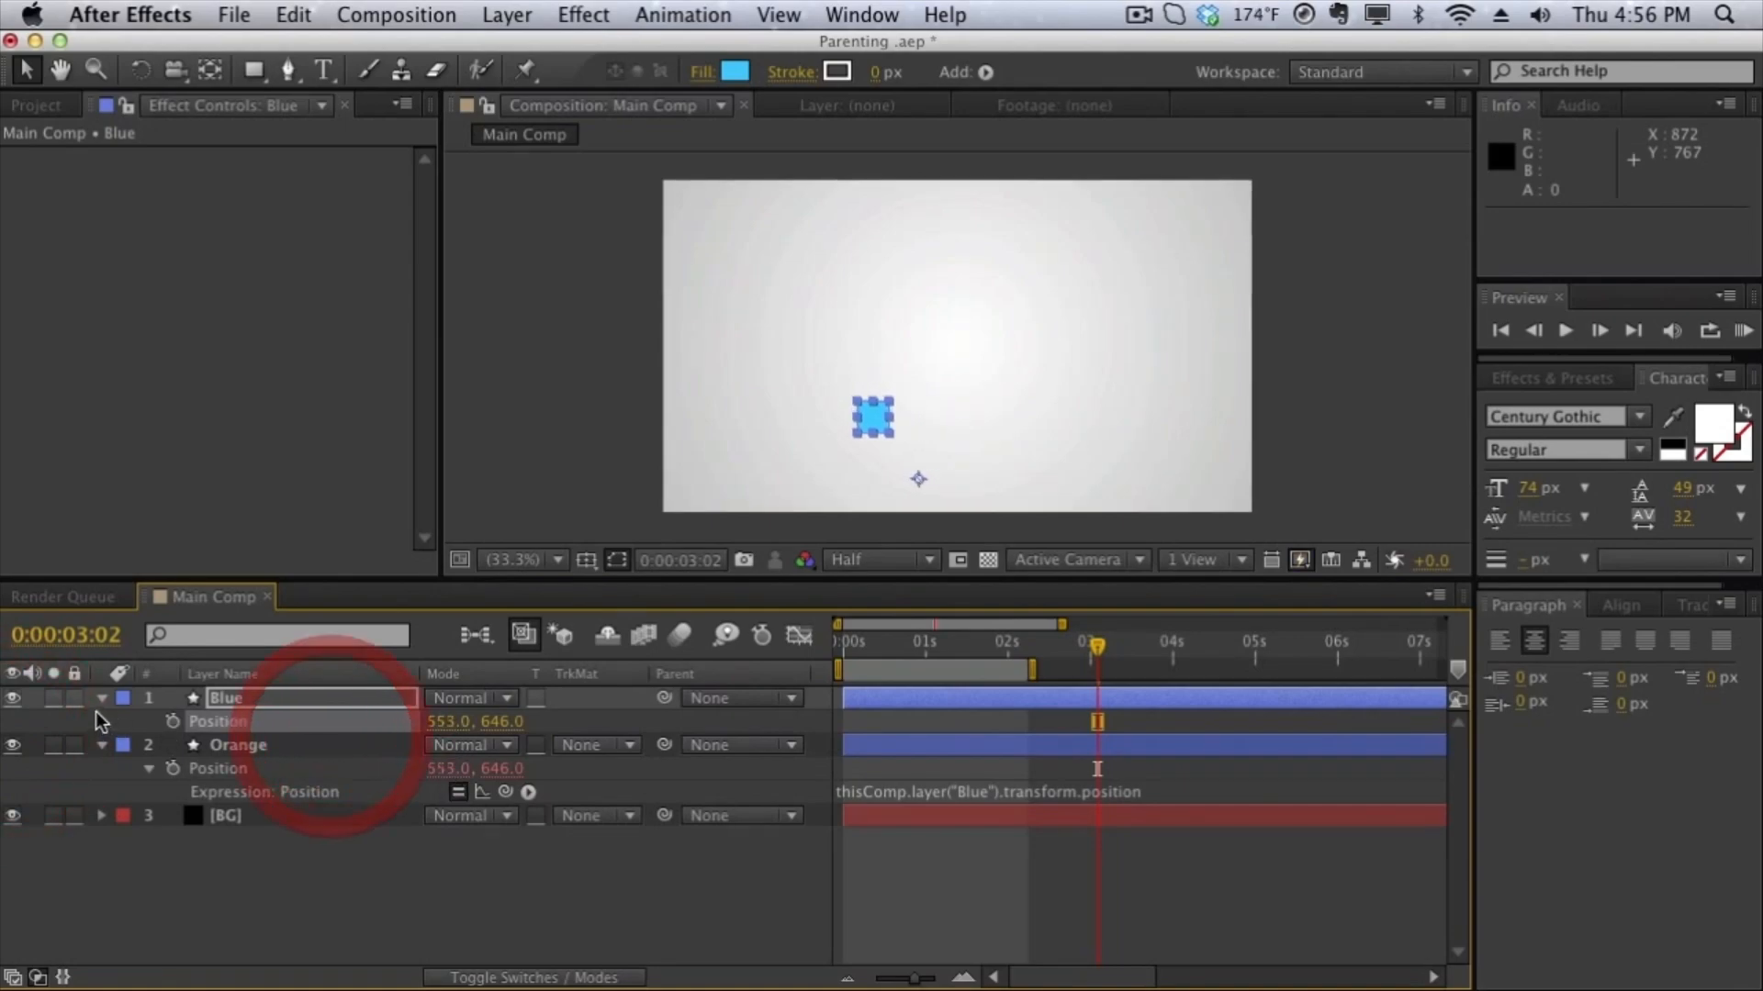
- Hide the Blue layer to check the Orange layer beneath, show it again, and set Blue's Position to 883, 441
click(13, 700)
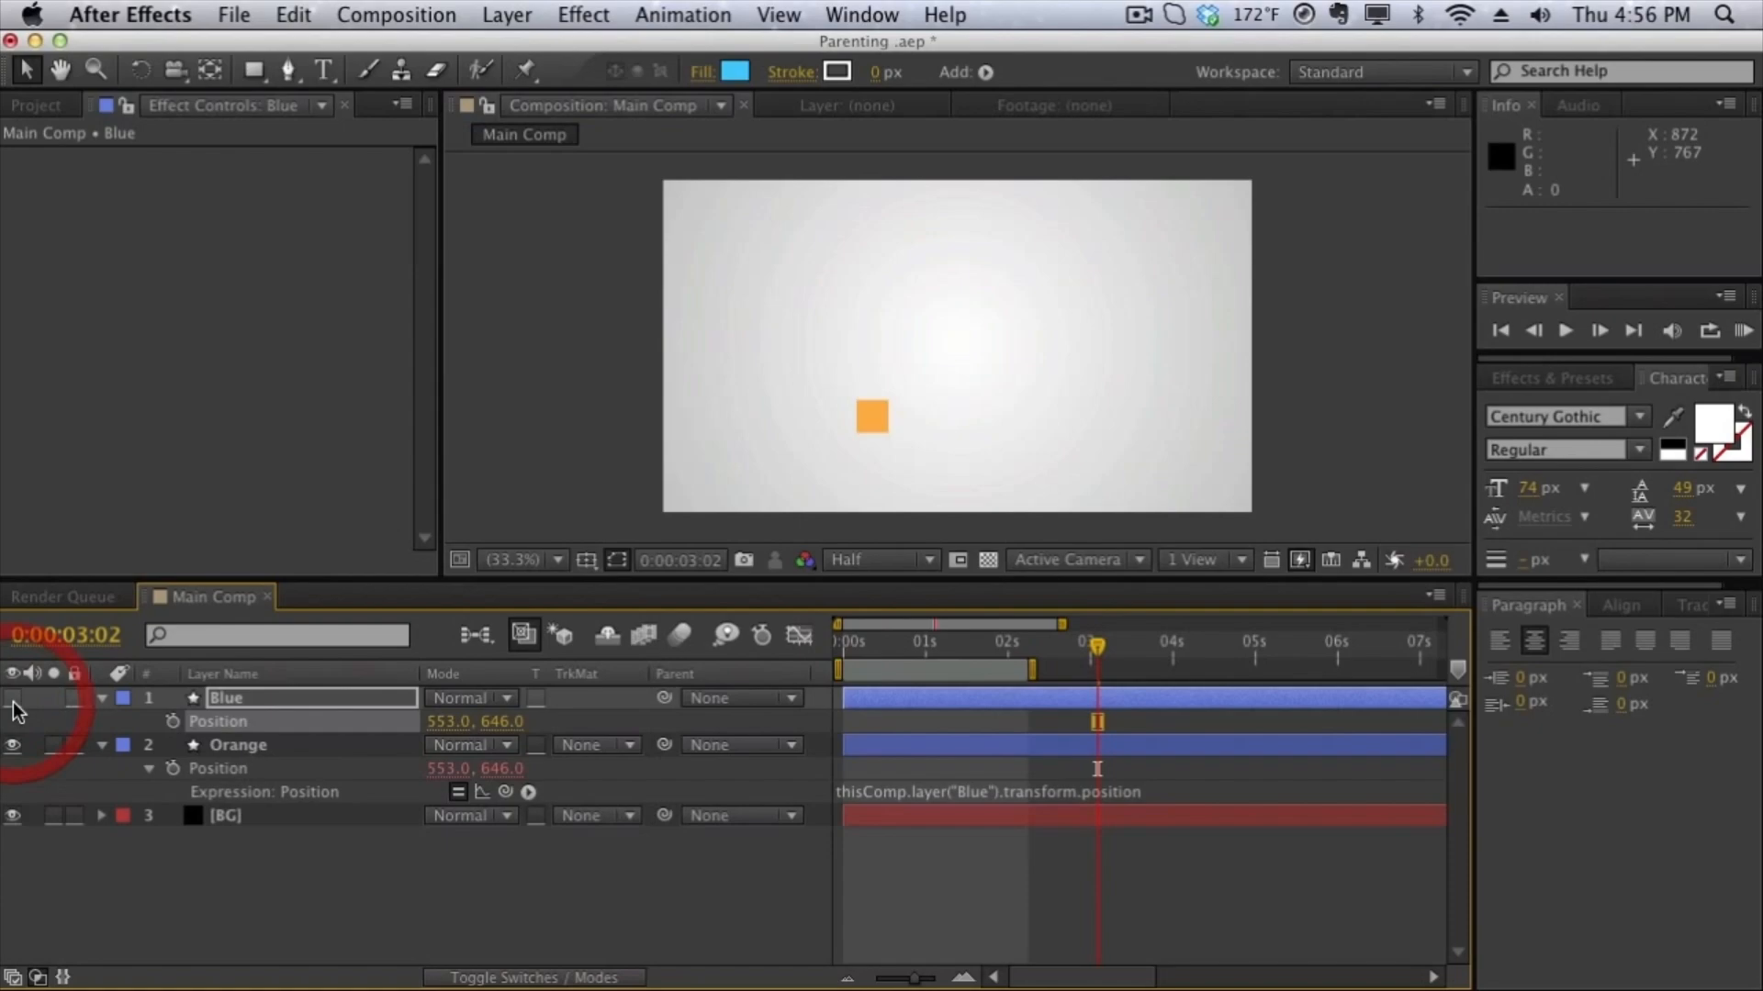
click(13, 700)
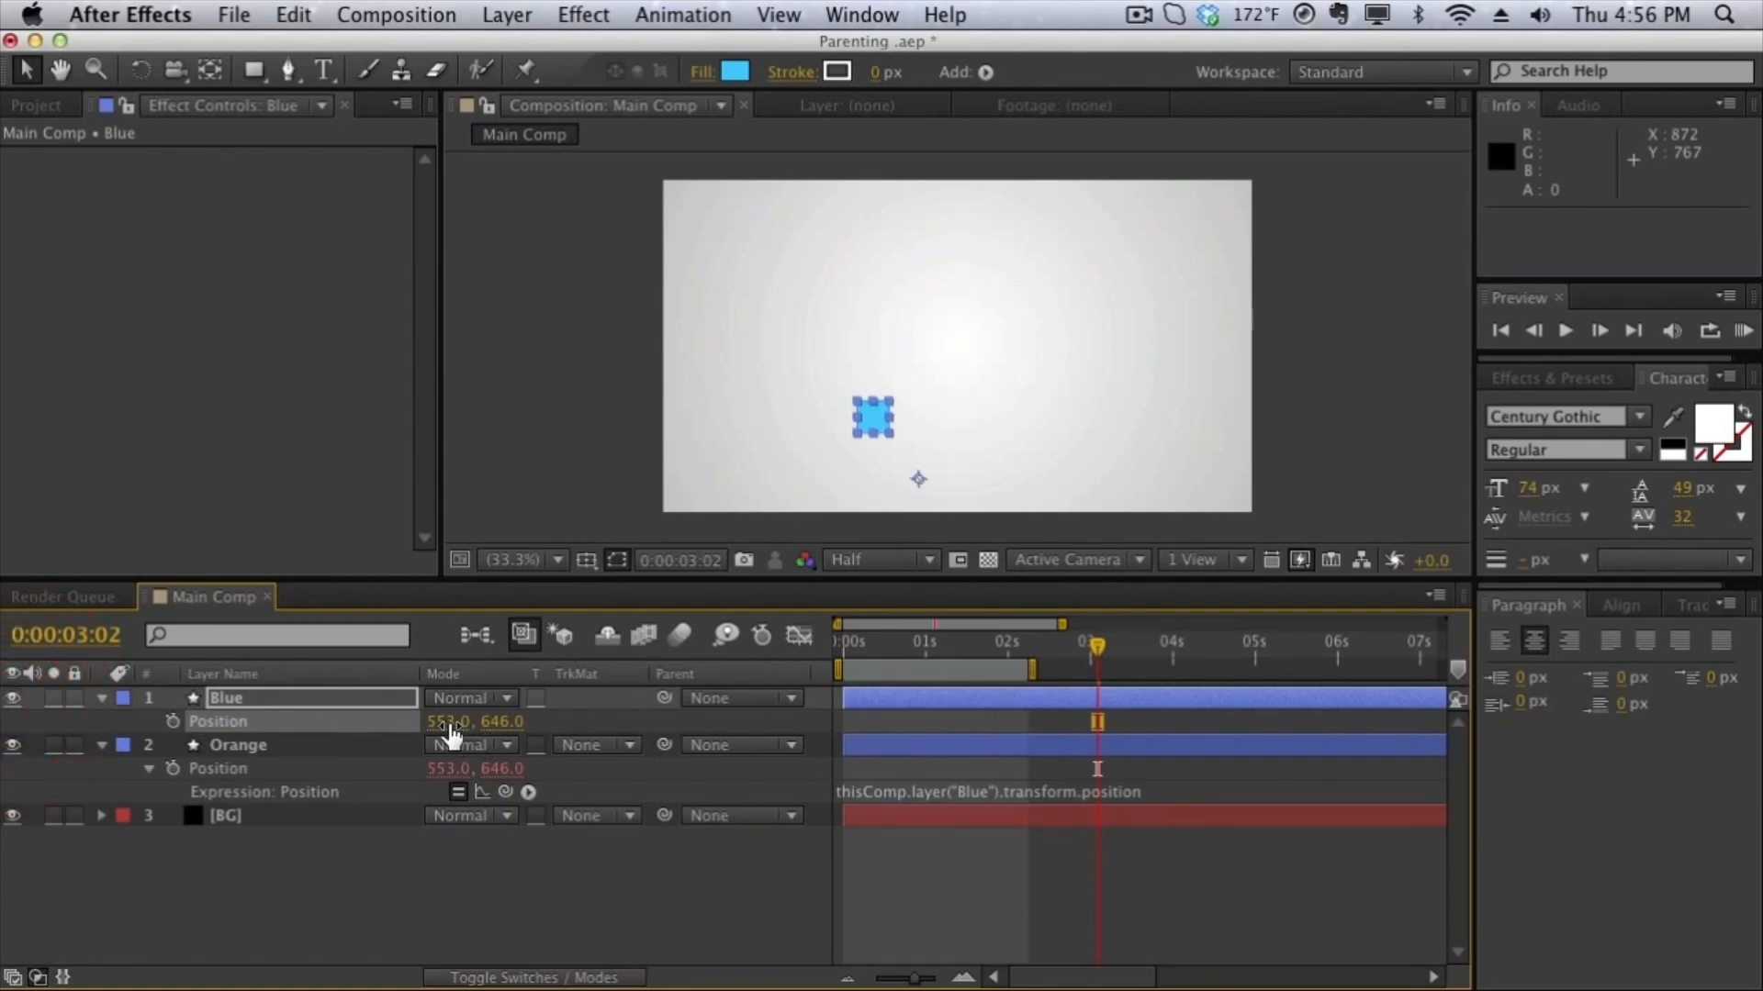
drag(449, 723, 886, 722)
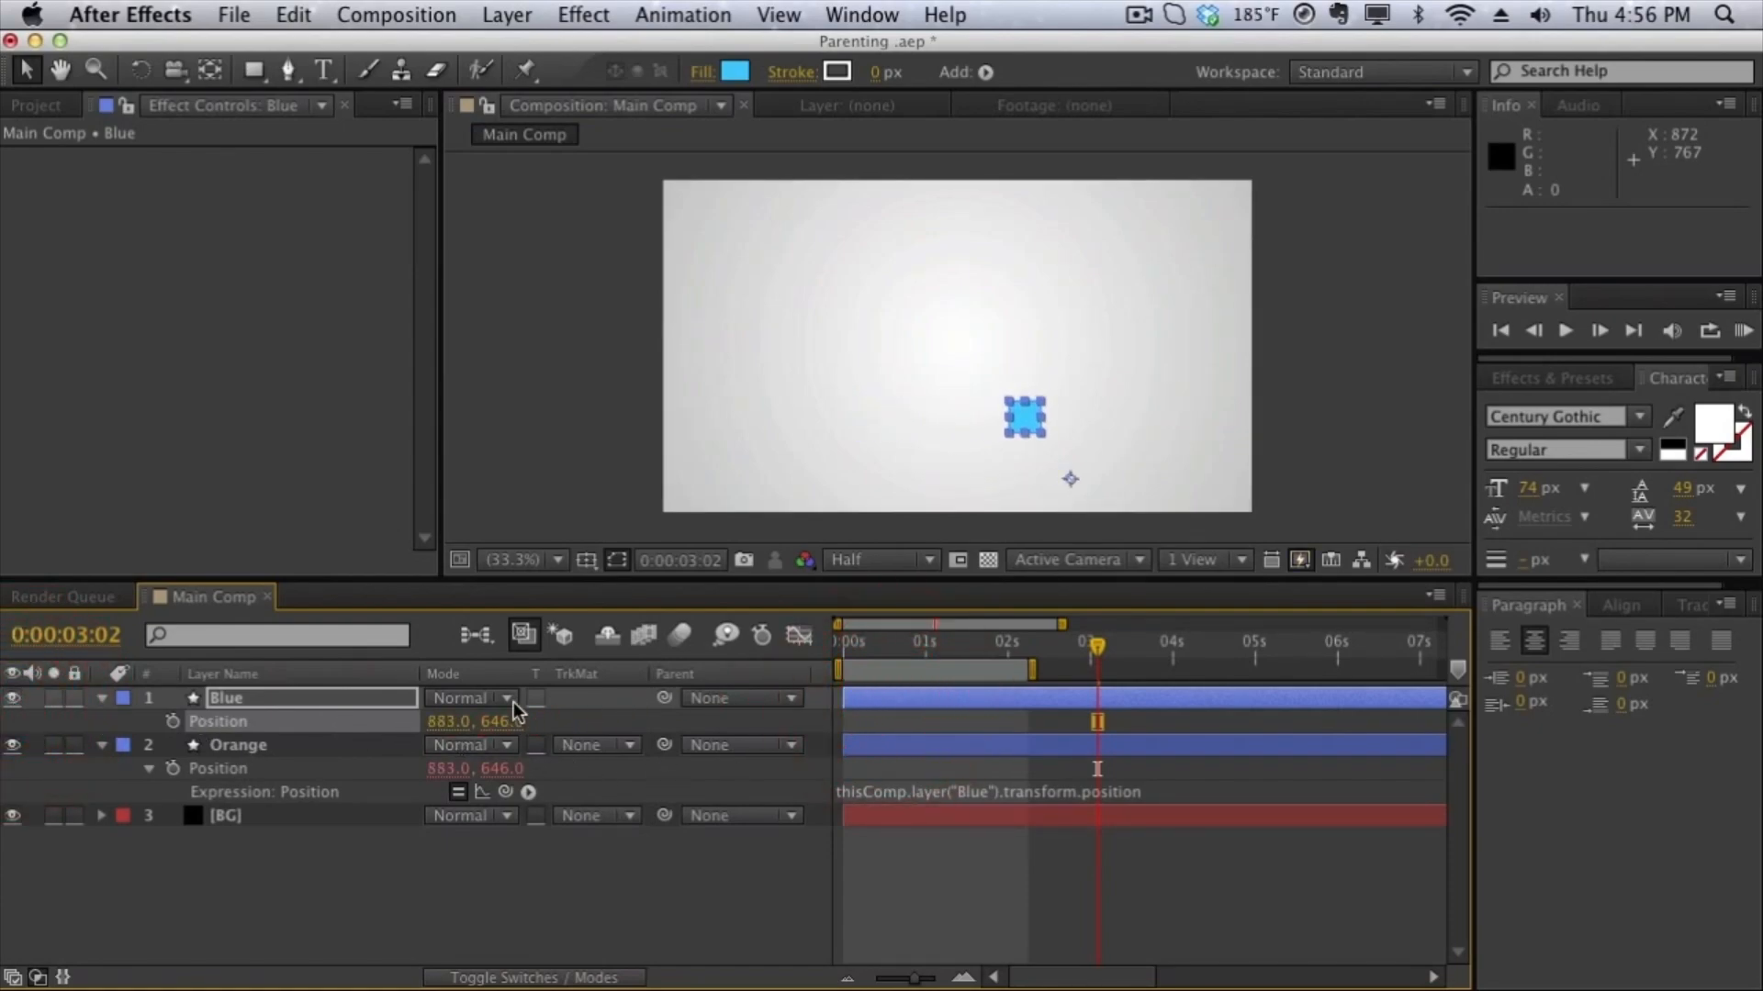
drag(508, 722, 185, 736)
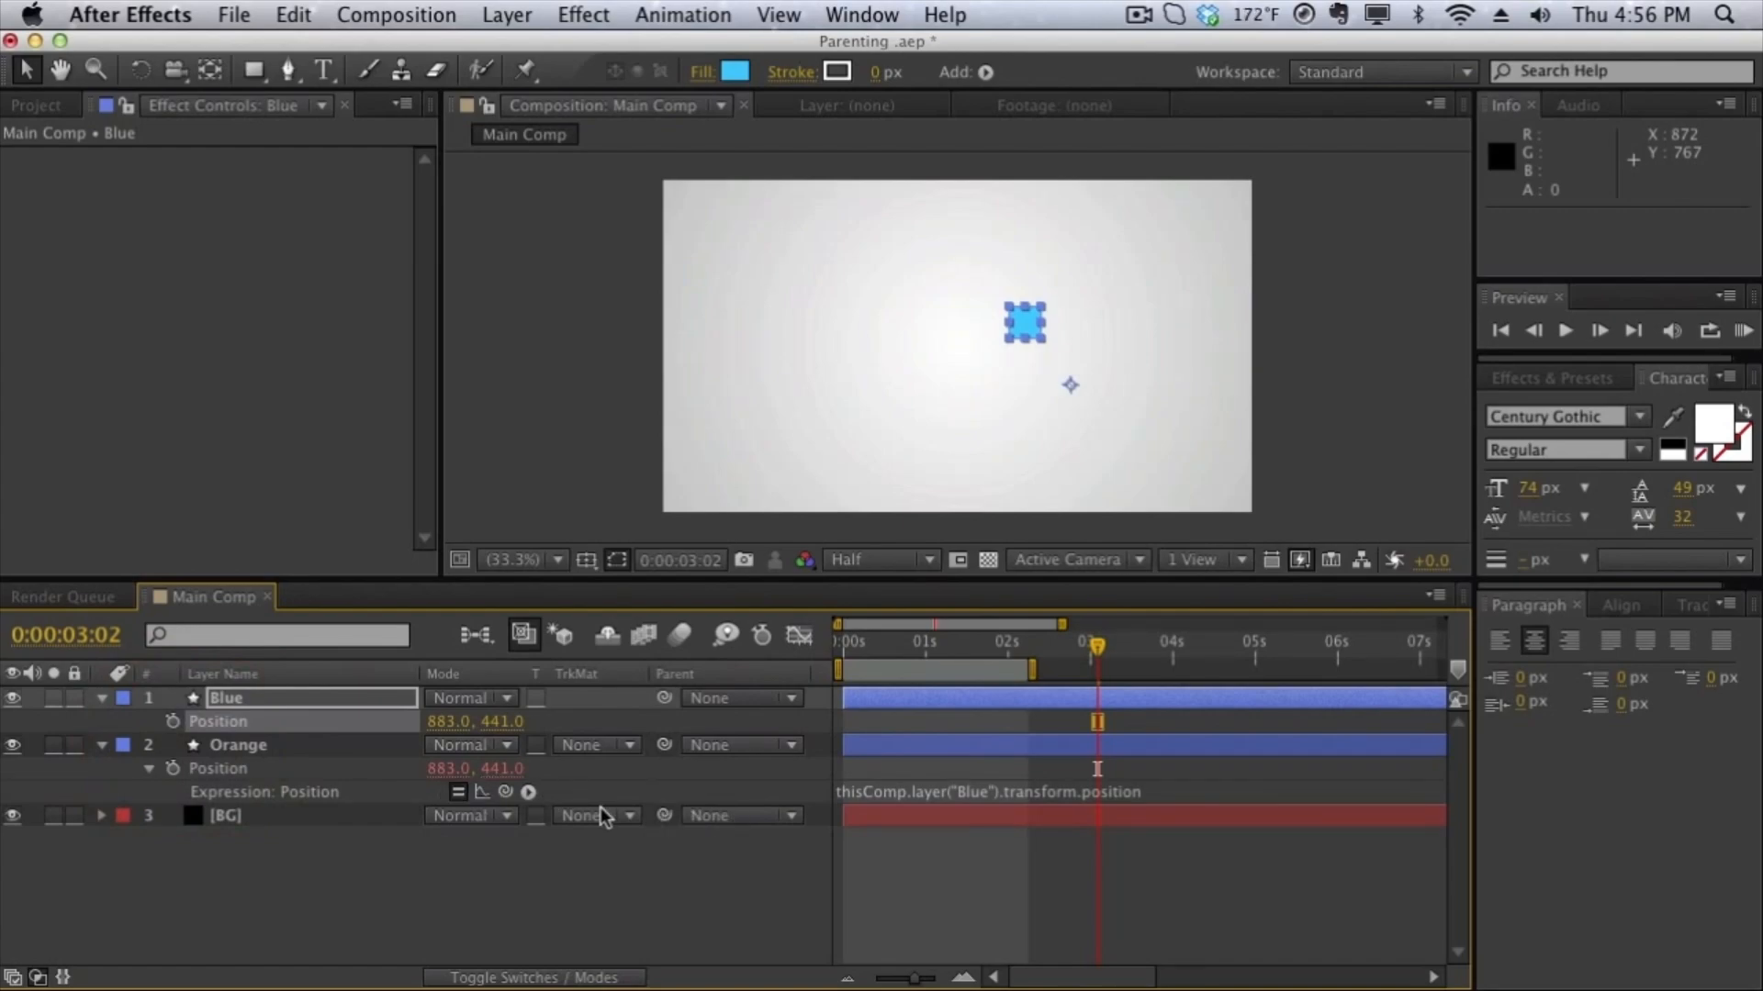
click(279, 778)
click(284, 727)
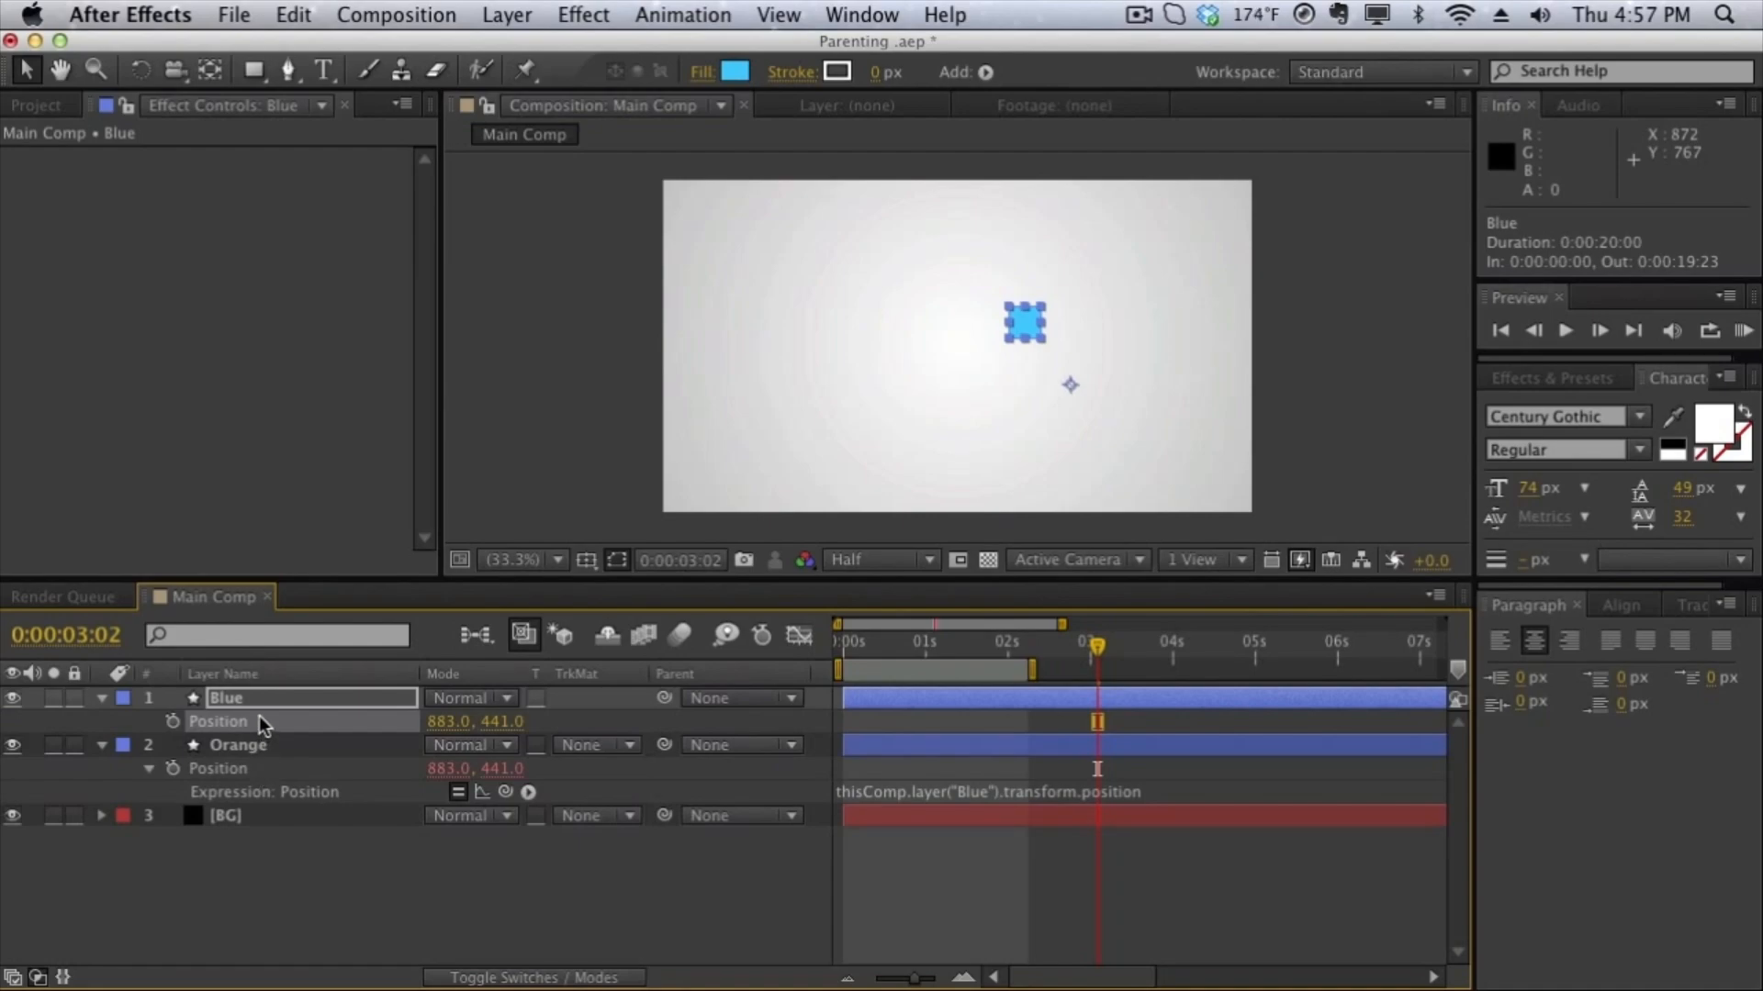
- With the Orange layer's Position expression disabled, parent Orange to the Blue layer and set Blue's X position to 851
click(458, 792)
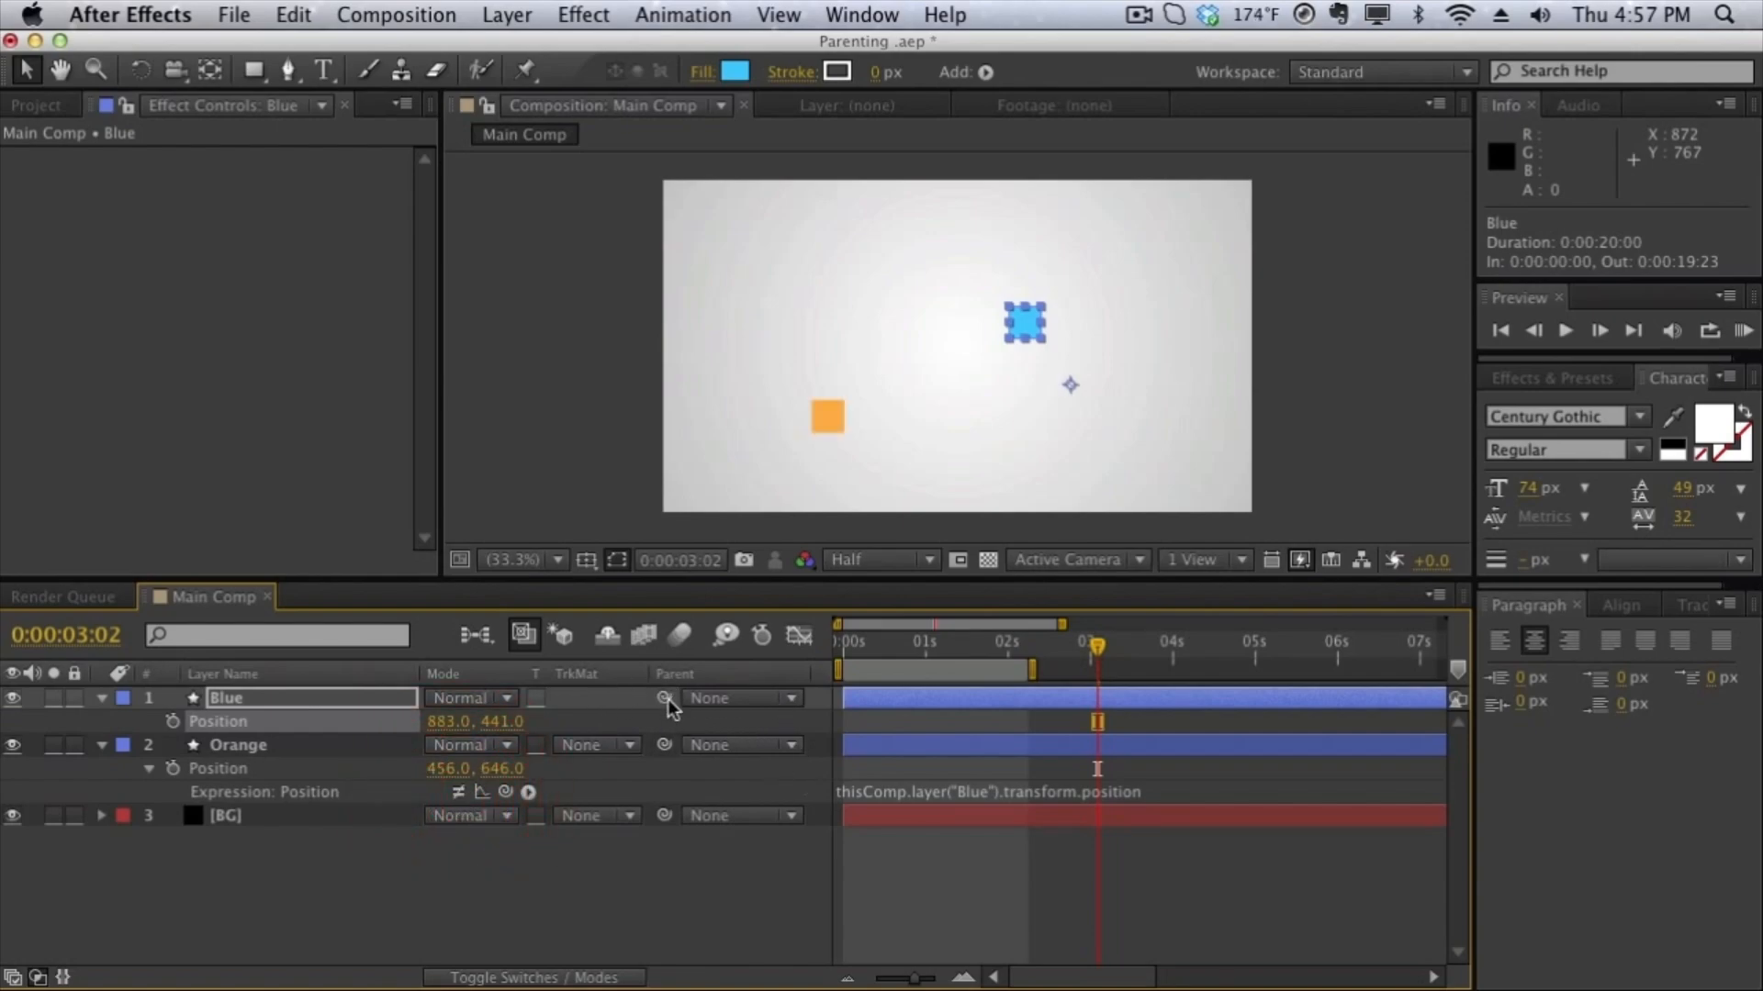
drag(664, 744, 461, 785)
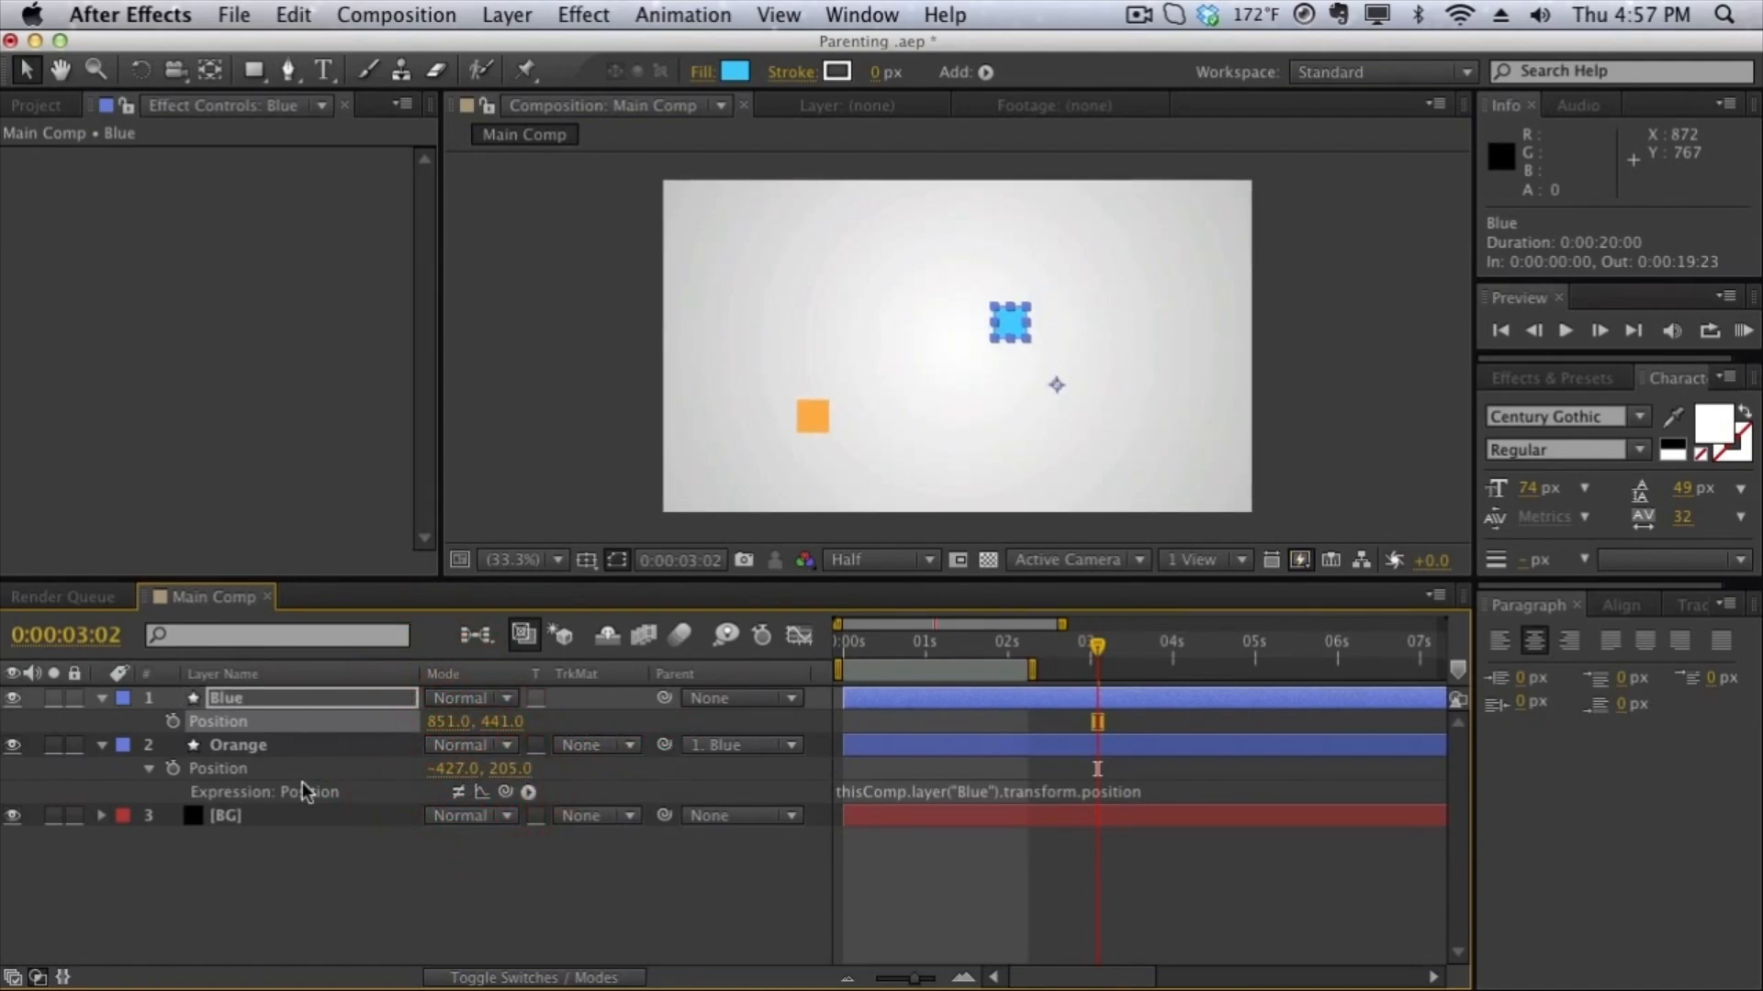
- Reset the Orange layer's parent to None and relink its Position with the expression thisComp.layer("Blue").transform.position
click(212, 773)
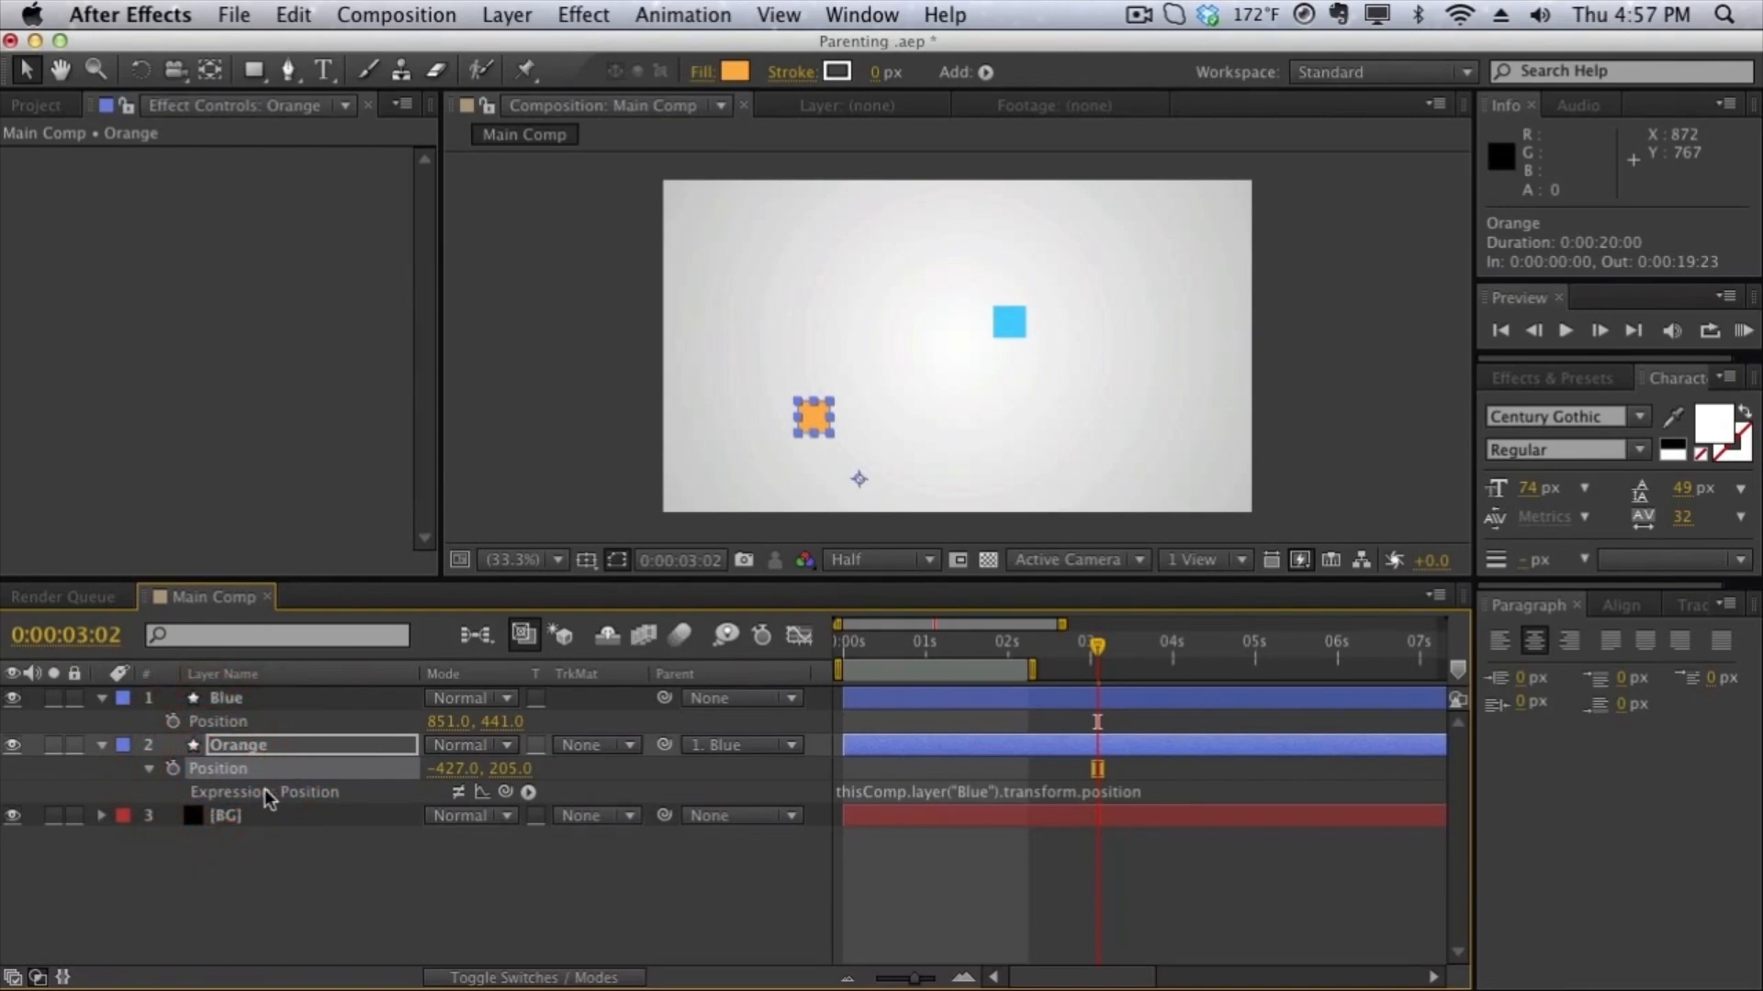
click(711, 745)
click(702, 771)
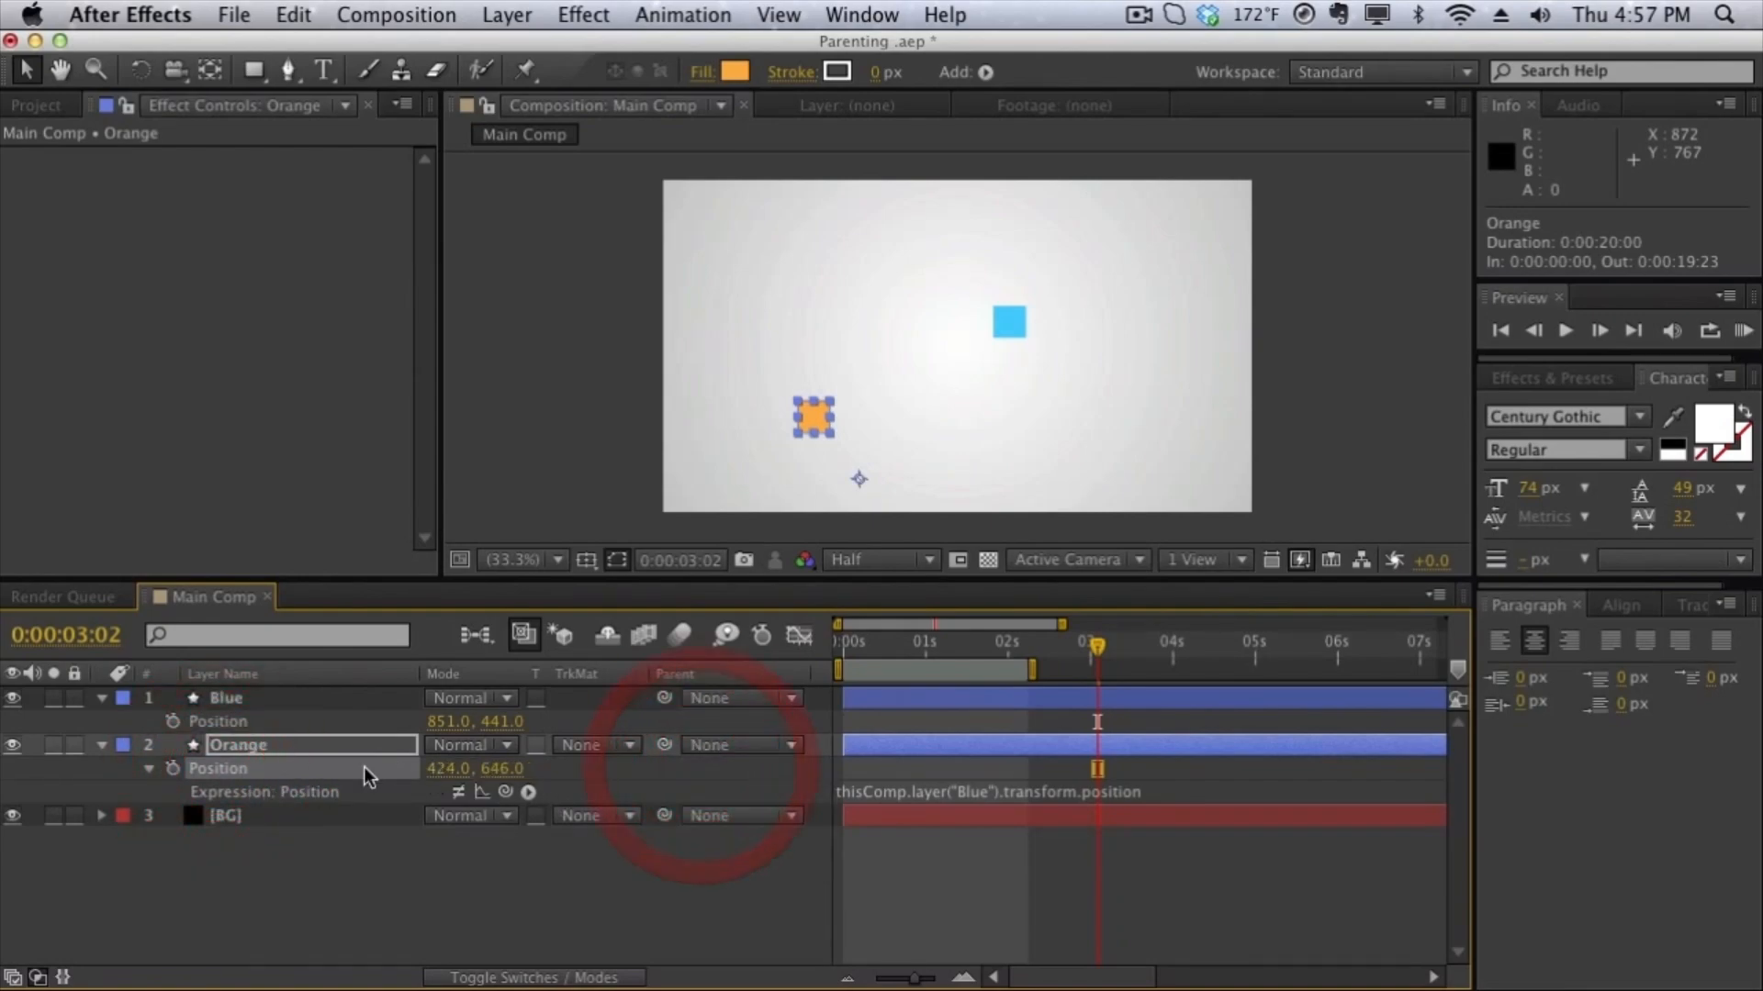
alt+click(179, 769)
alt+click(179, 768)
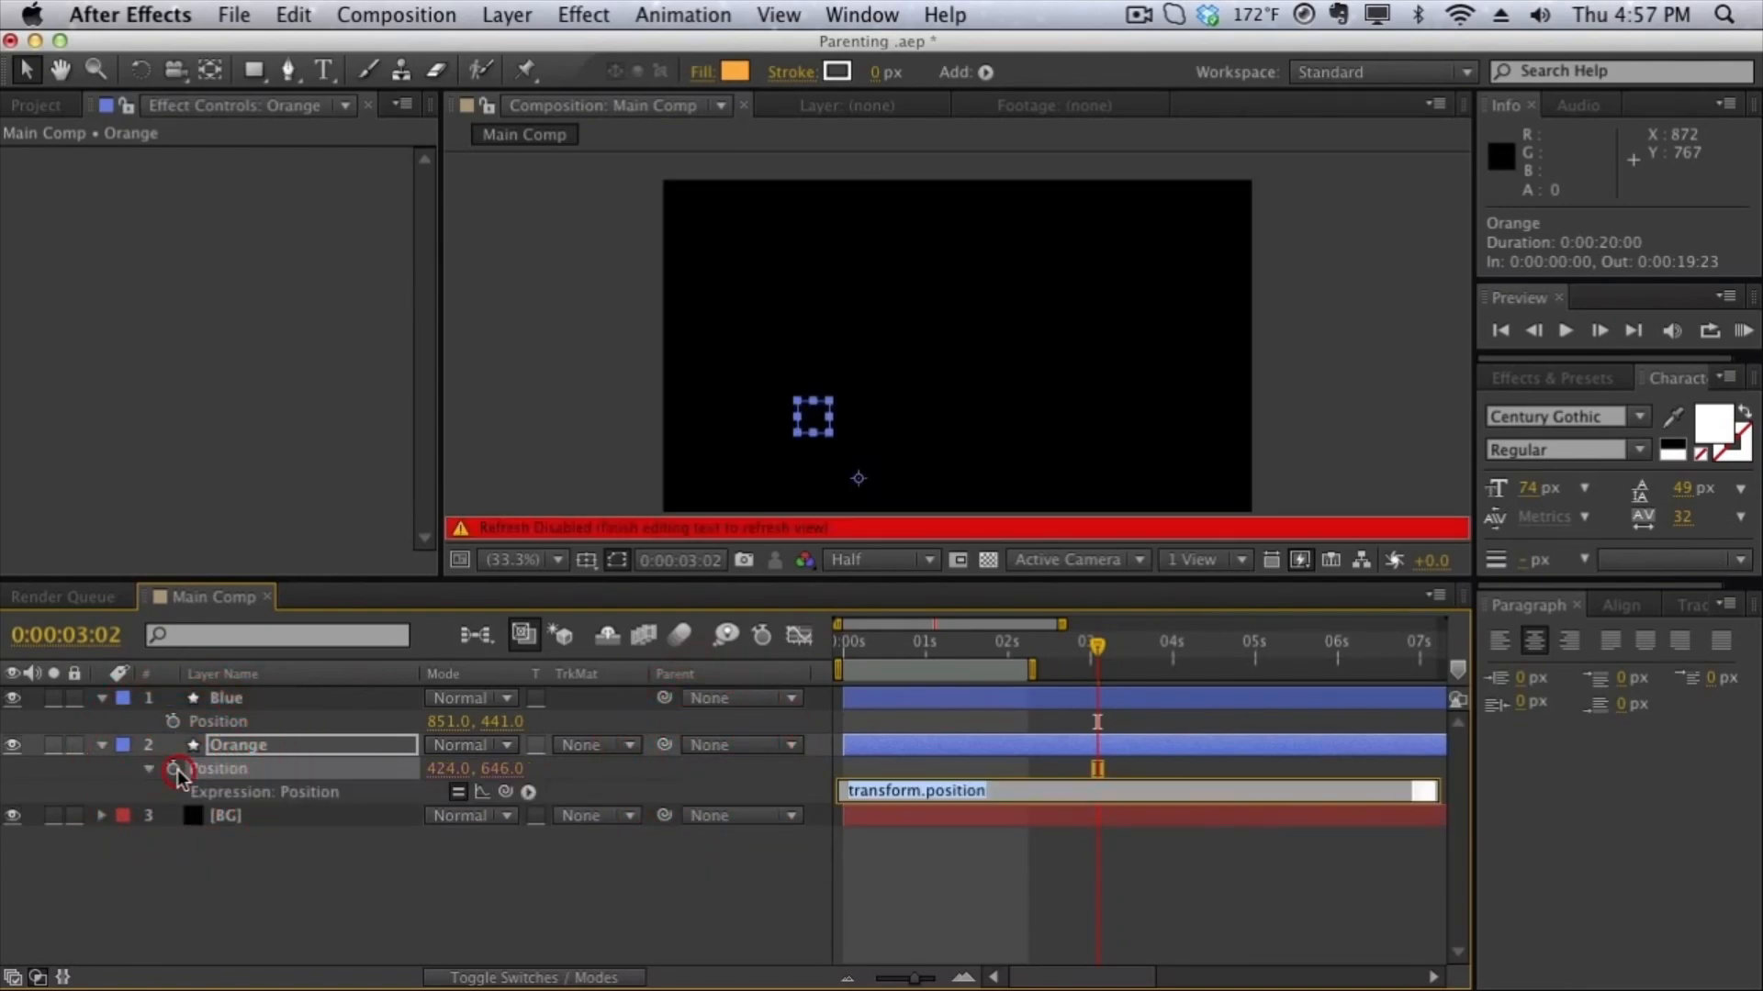
drag(505, 791, 217, 722)
click(525, 411)
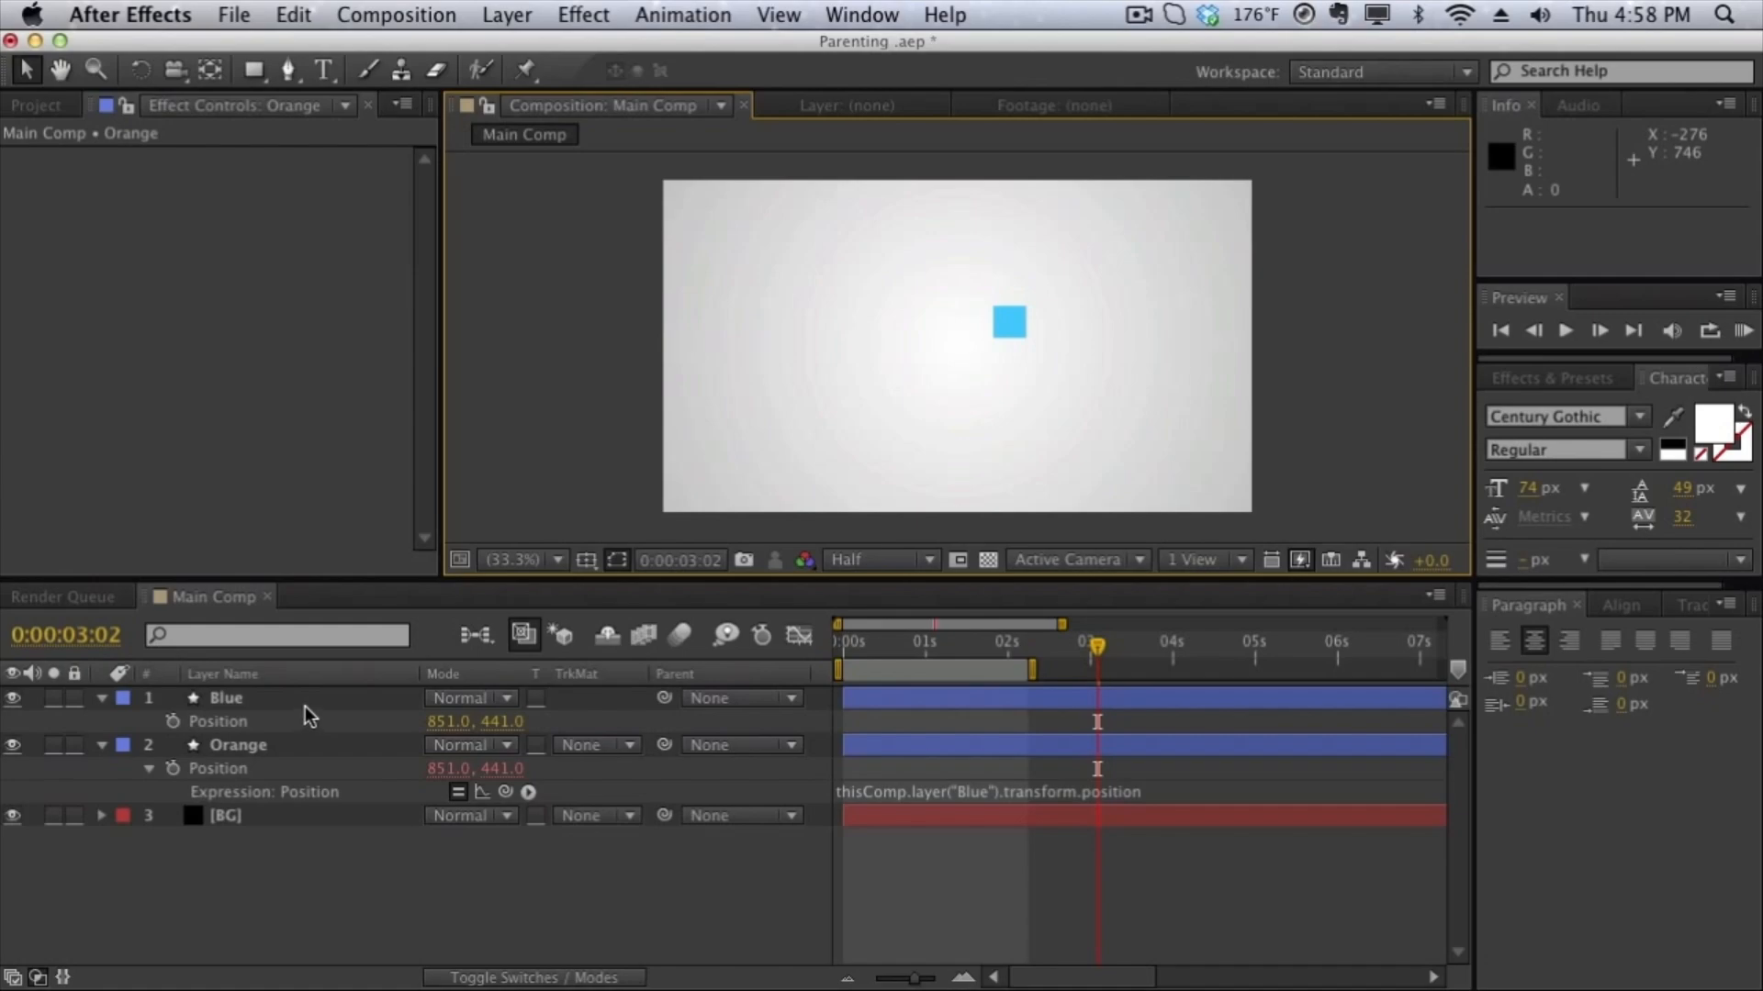
- Disable the Orange layer's Position expression and add a new null object to the composition
click(459, 793)
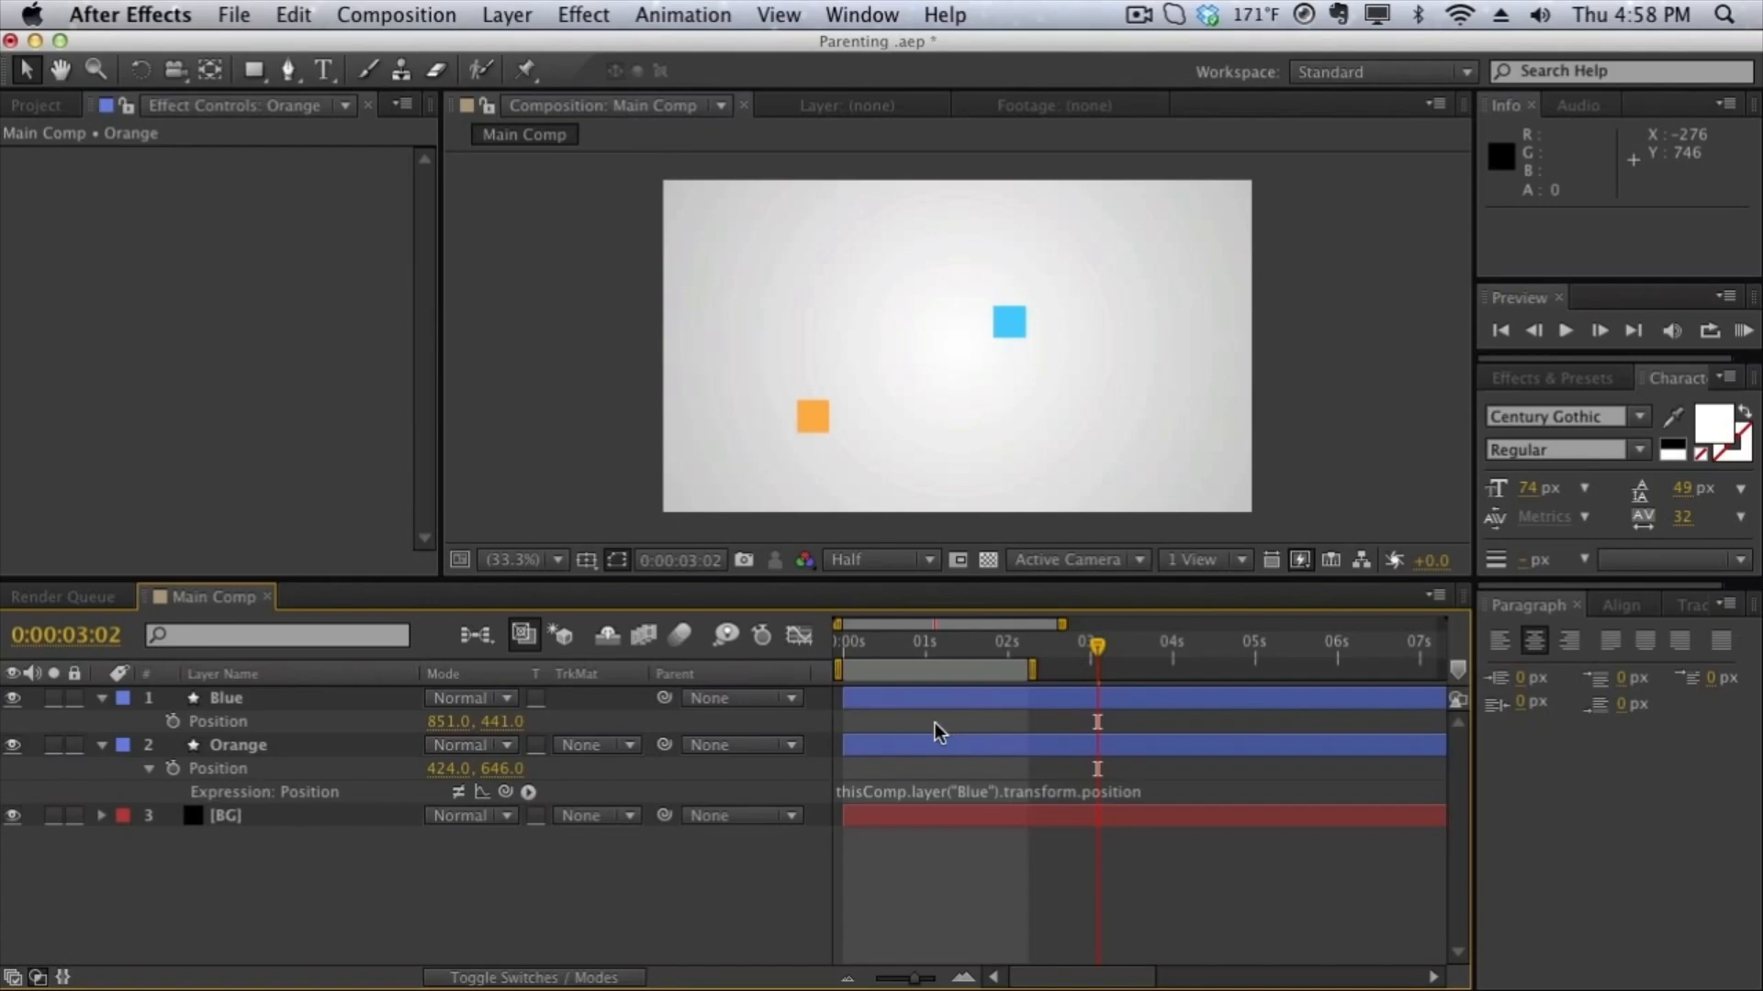
click(507, 15)
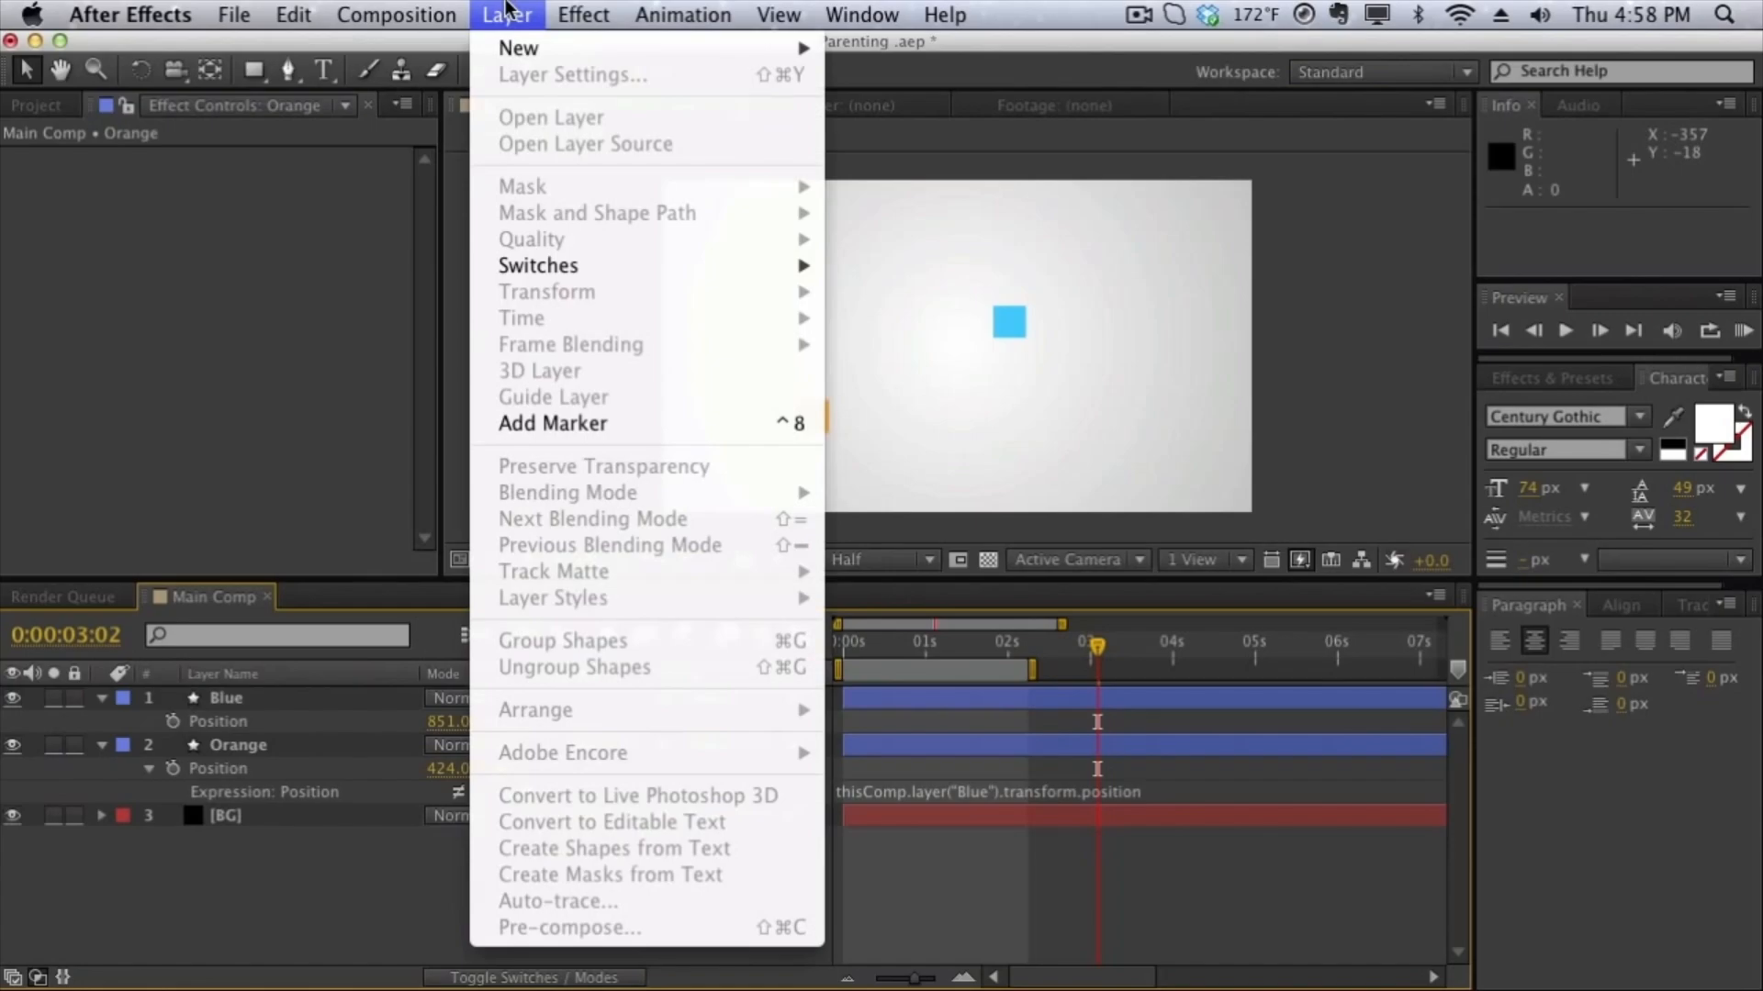
mouse_move(523, 50)
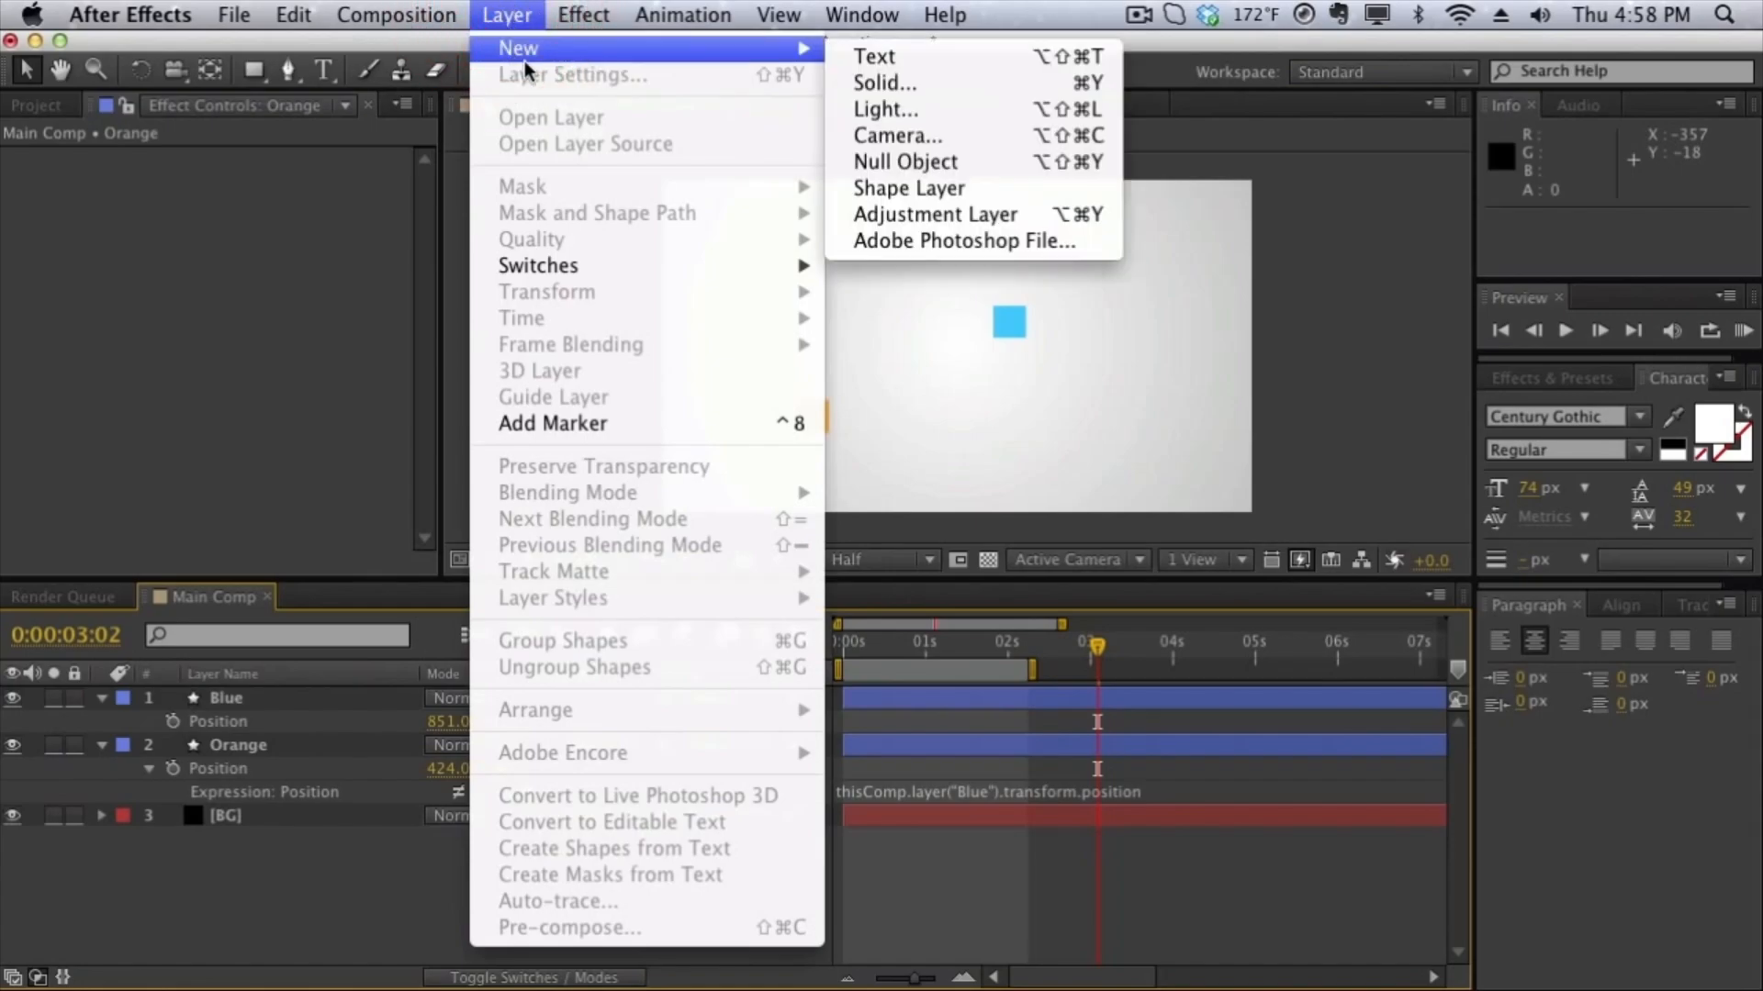
click(917, 160)
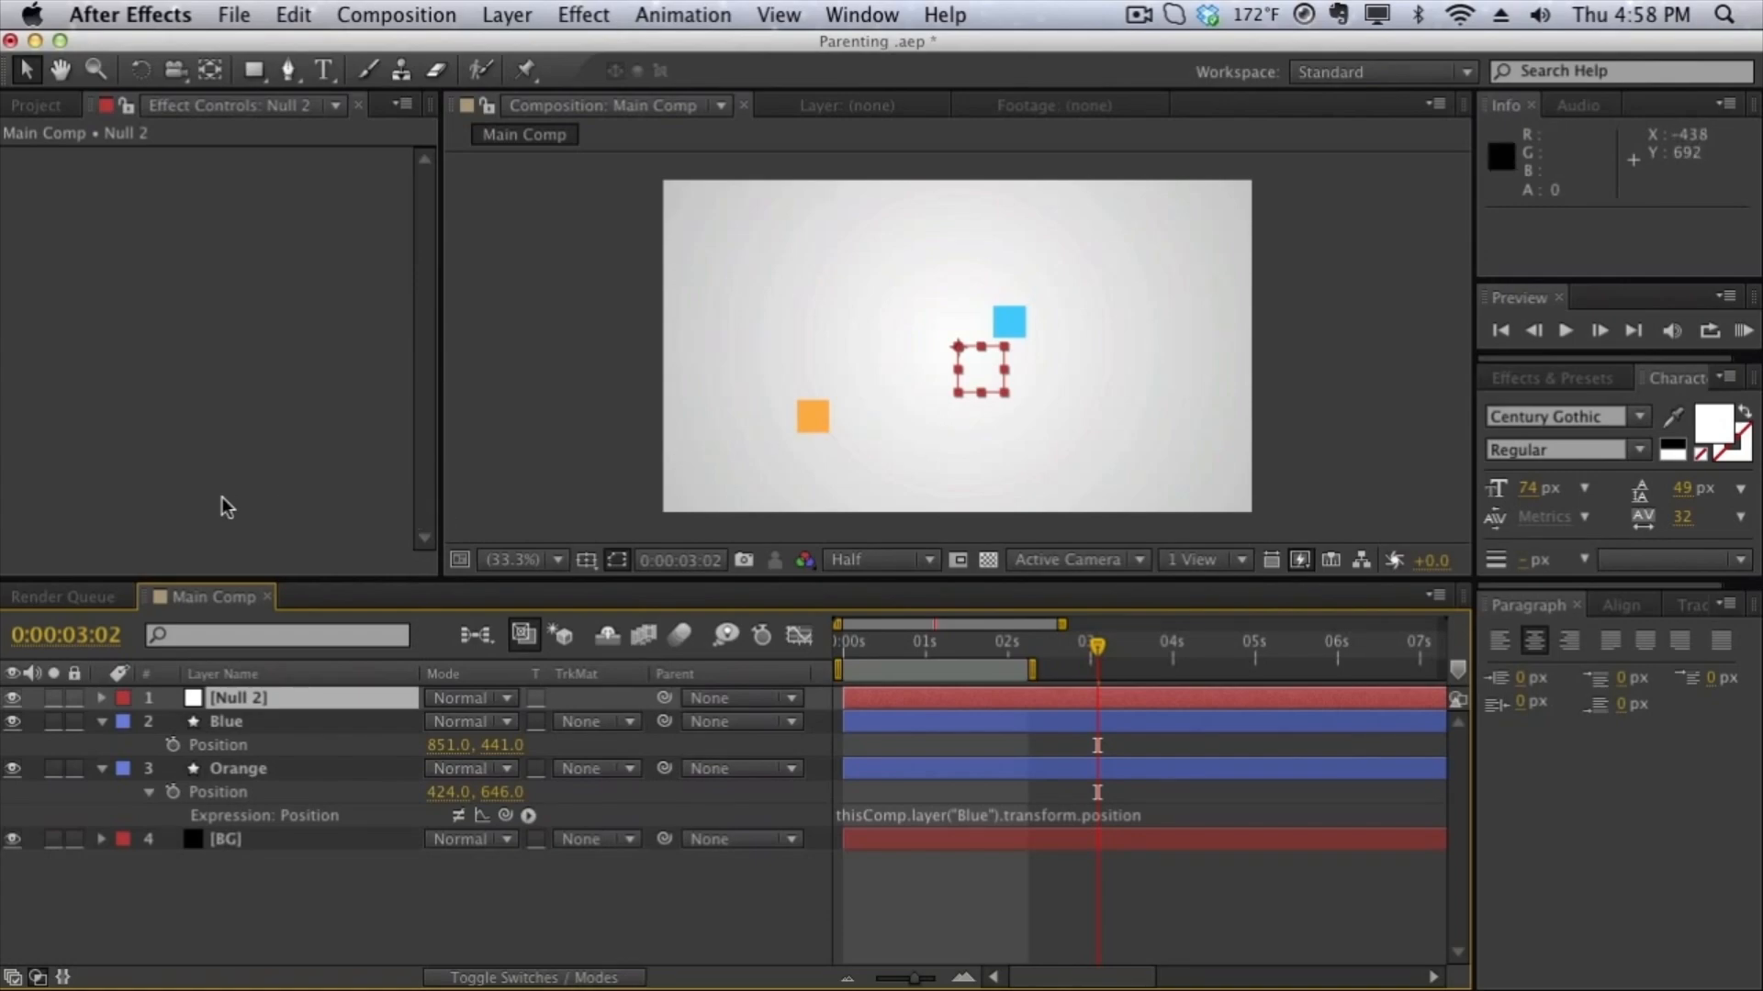
click(250, 696)
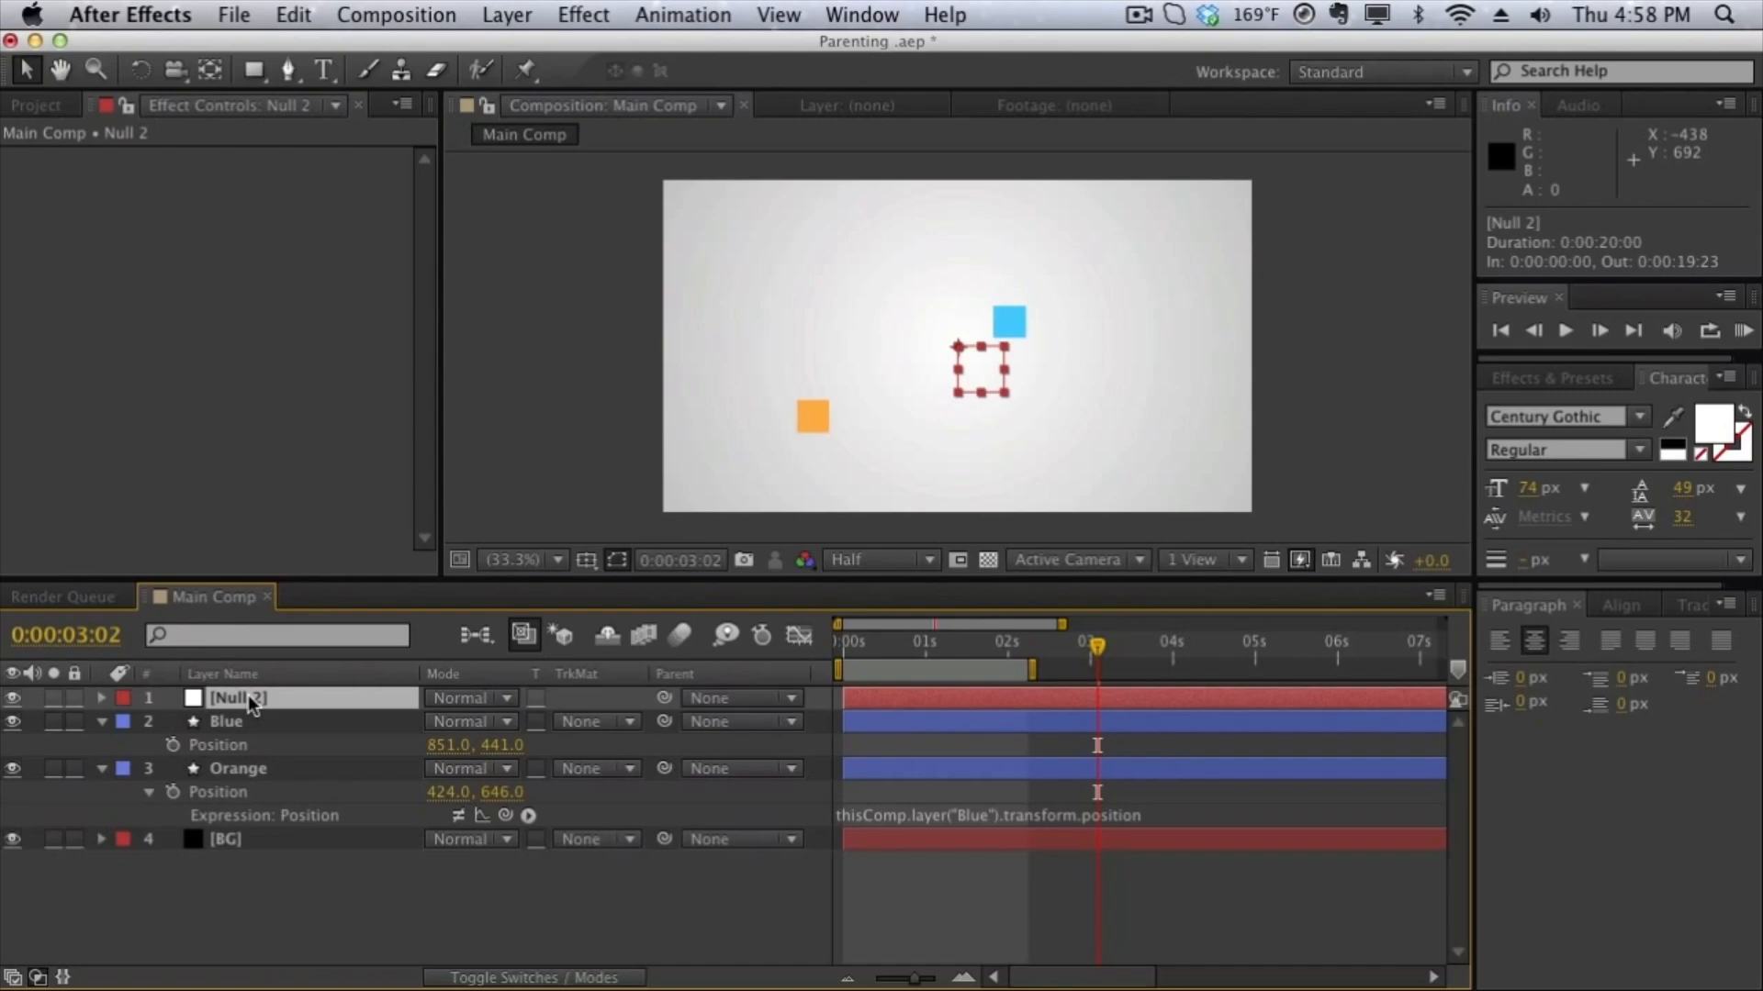
key(Return)
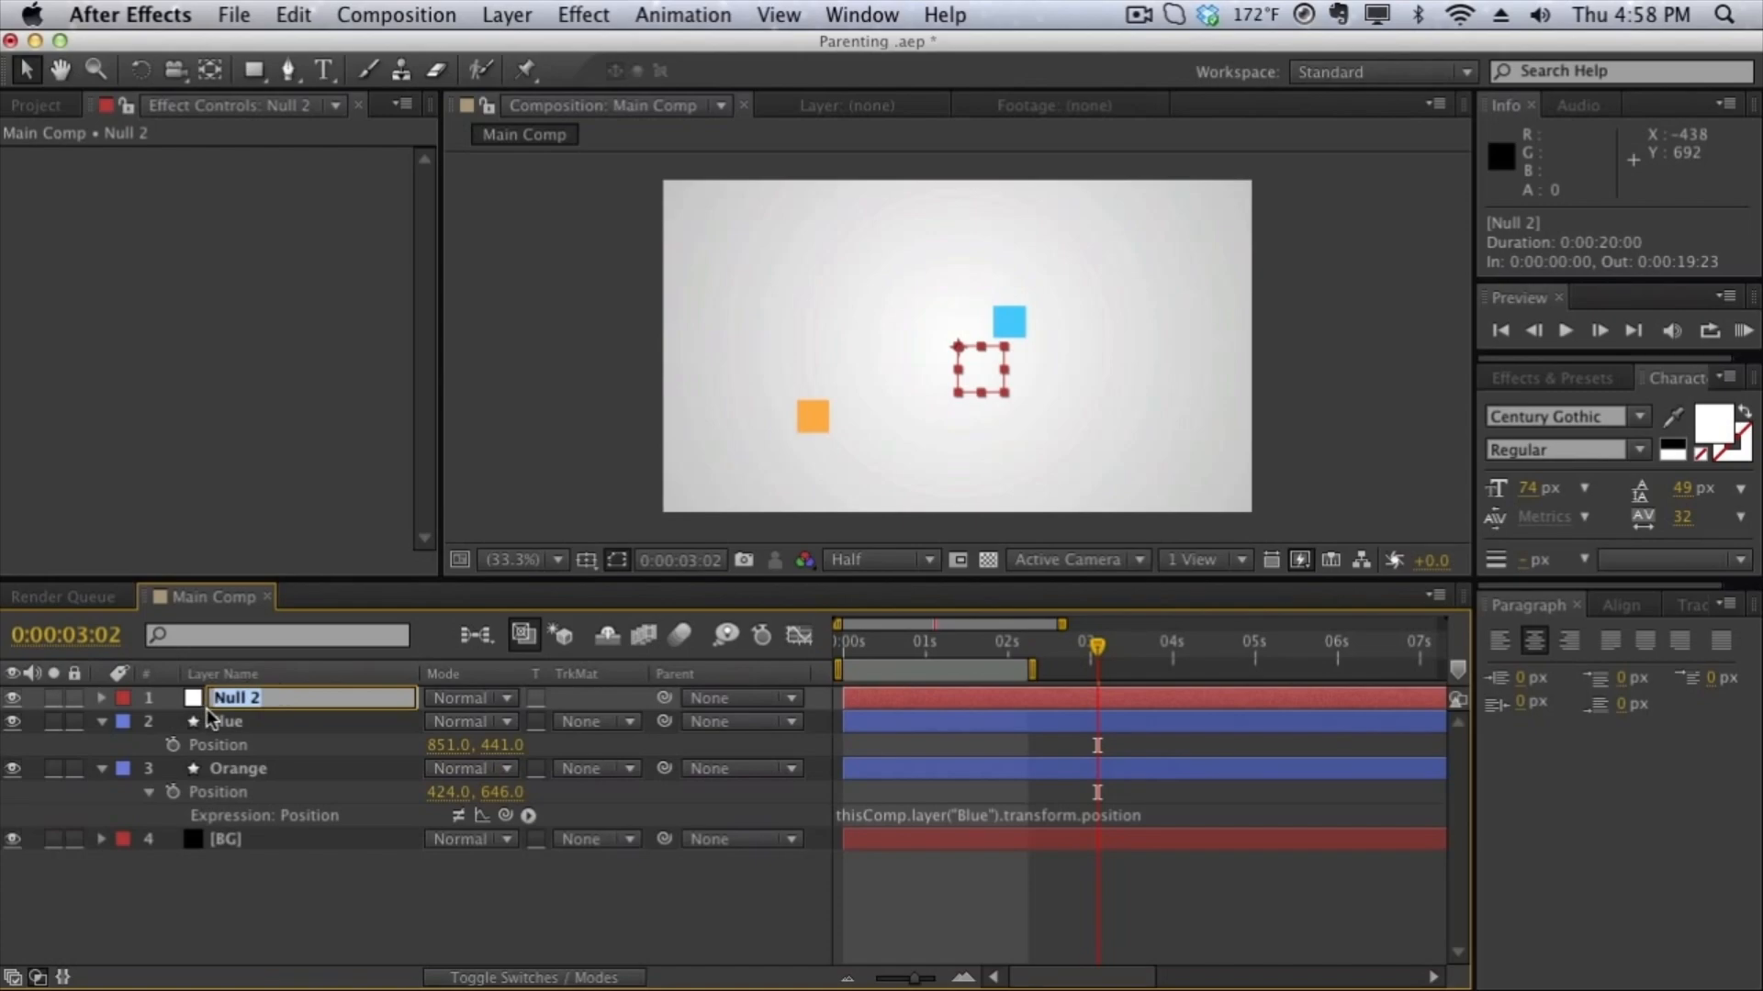
click(332, 723)
click(334, 700)
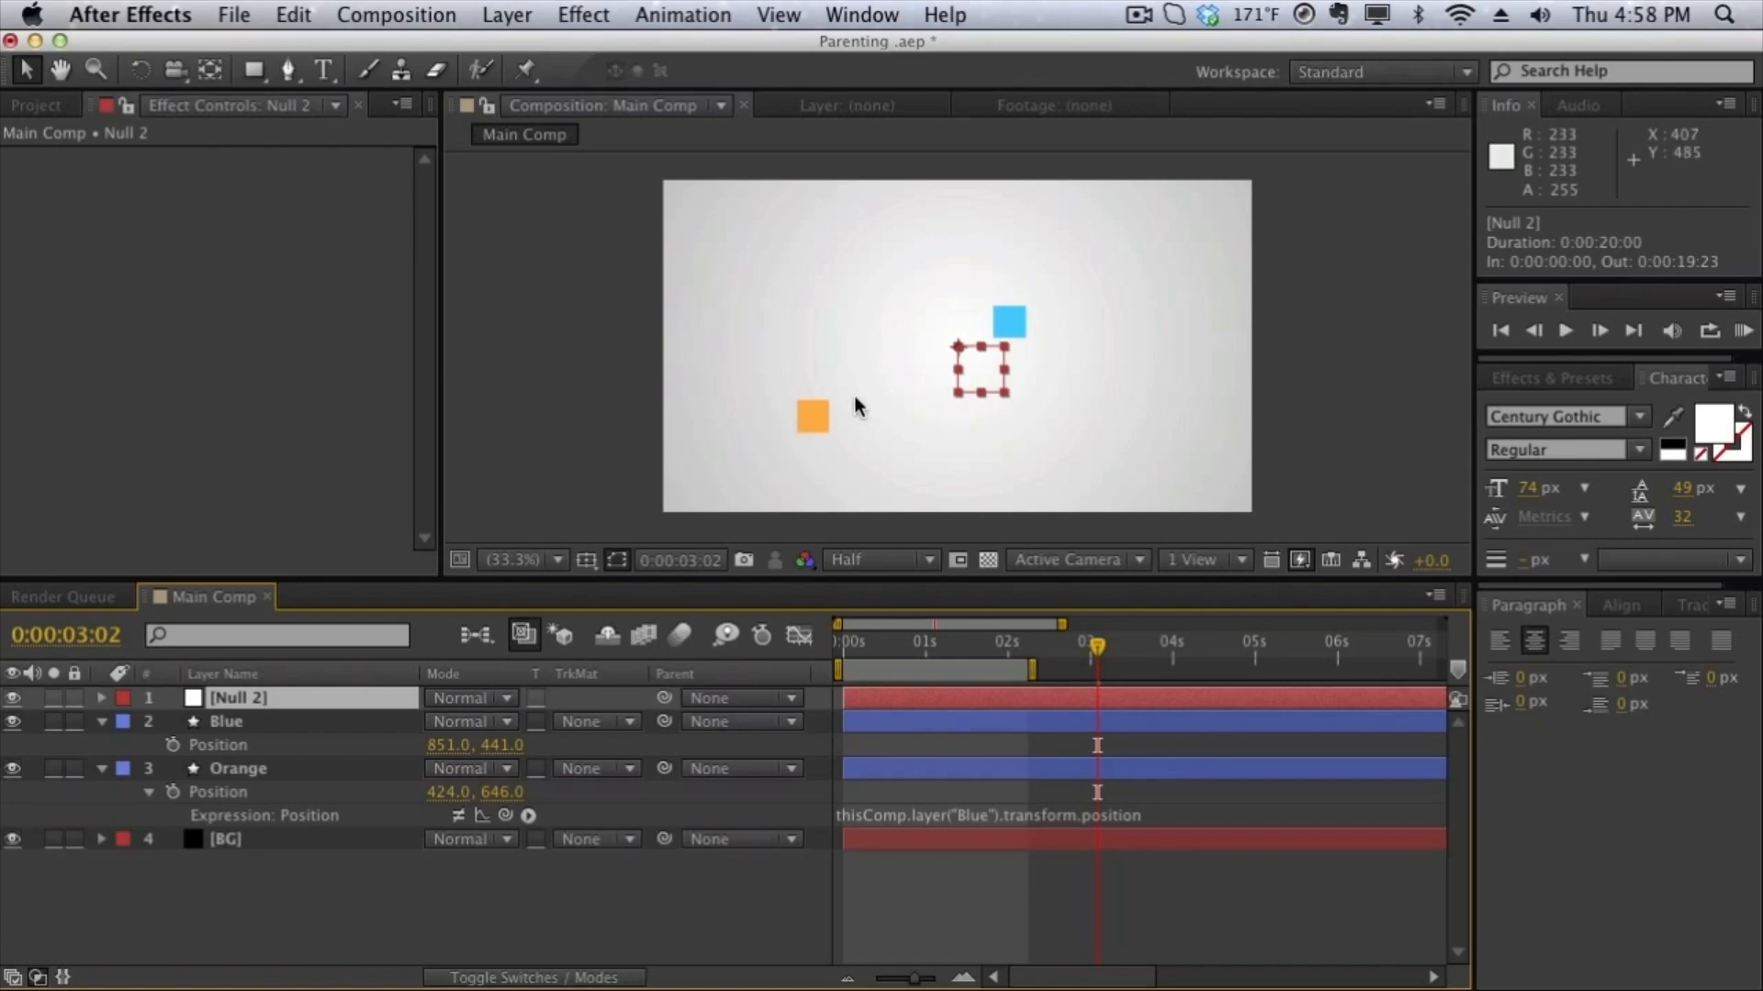
click(574, 459)
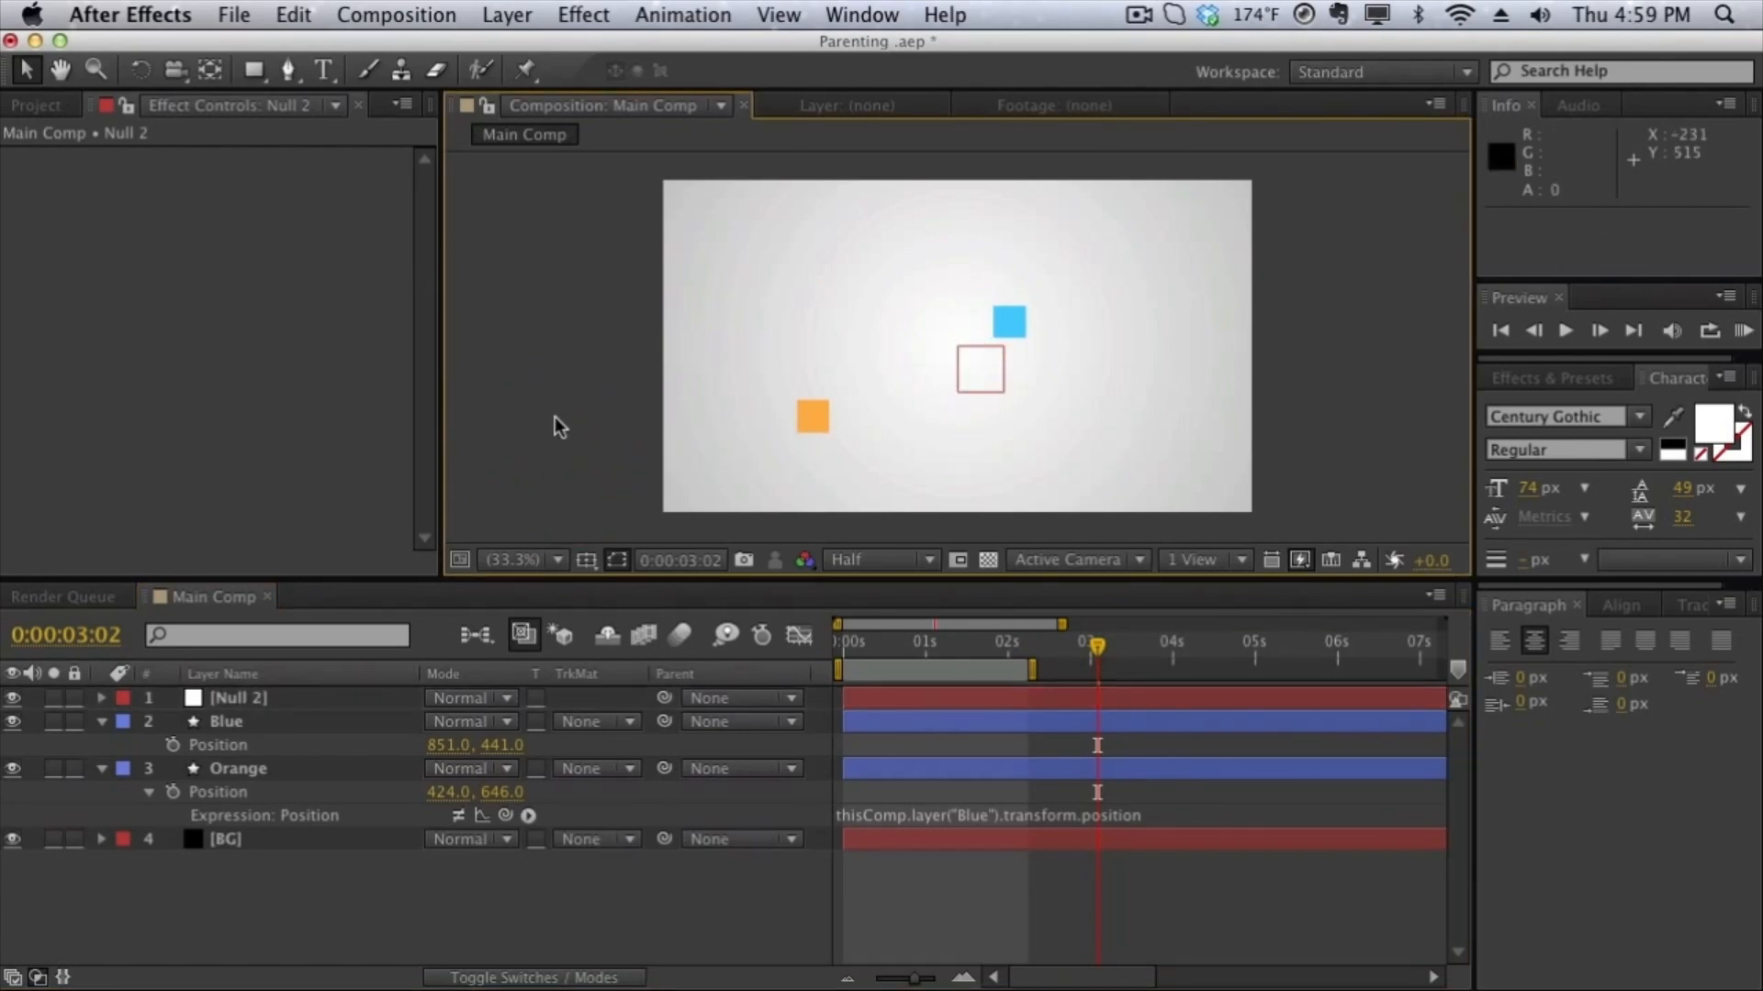
click(339, 696)
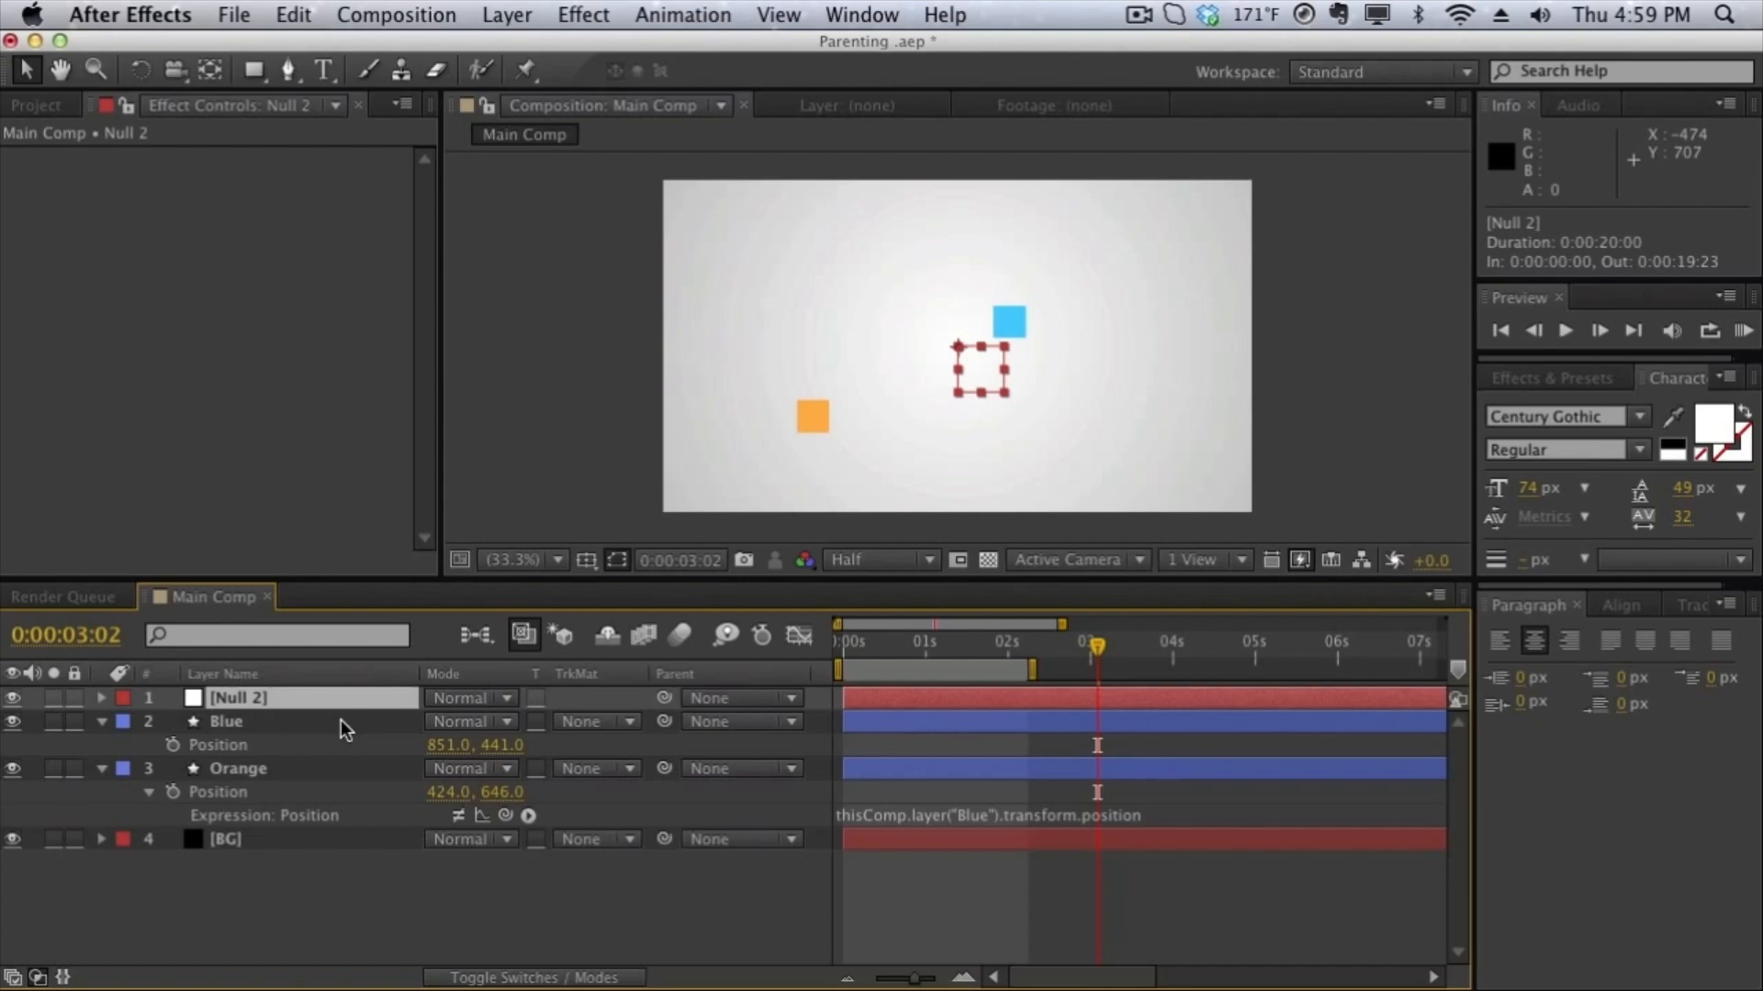
click(340, 720)
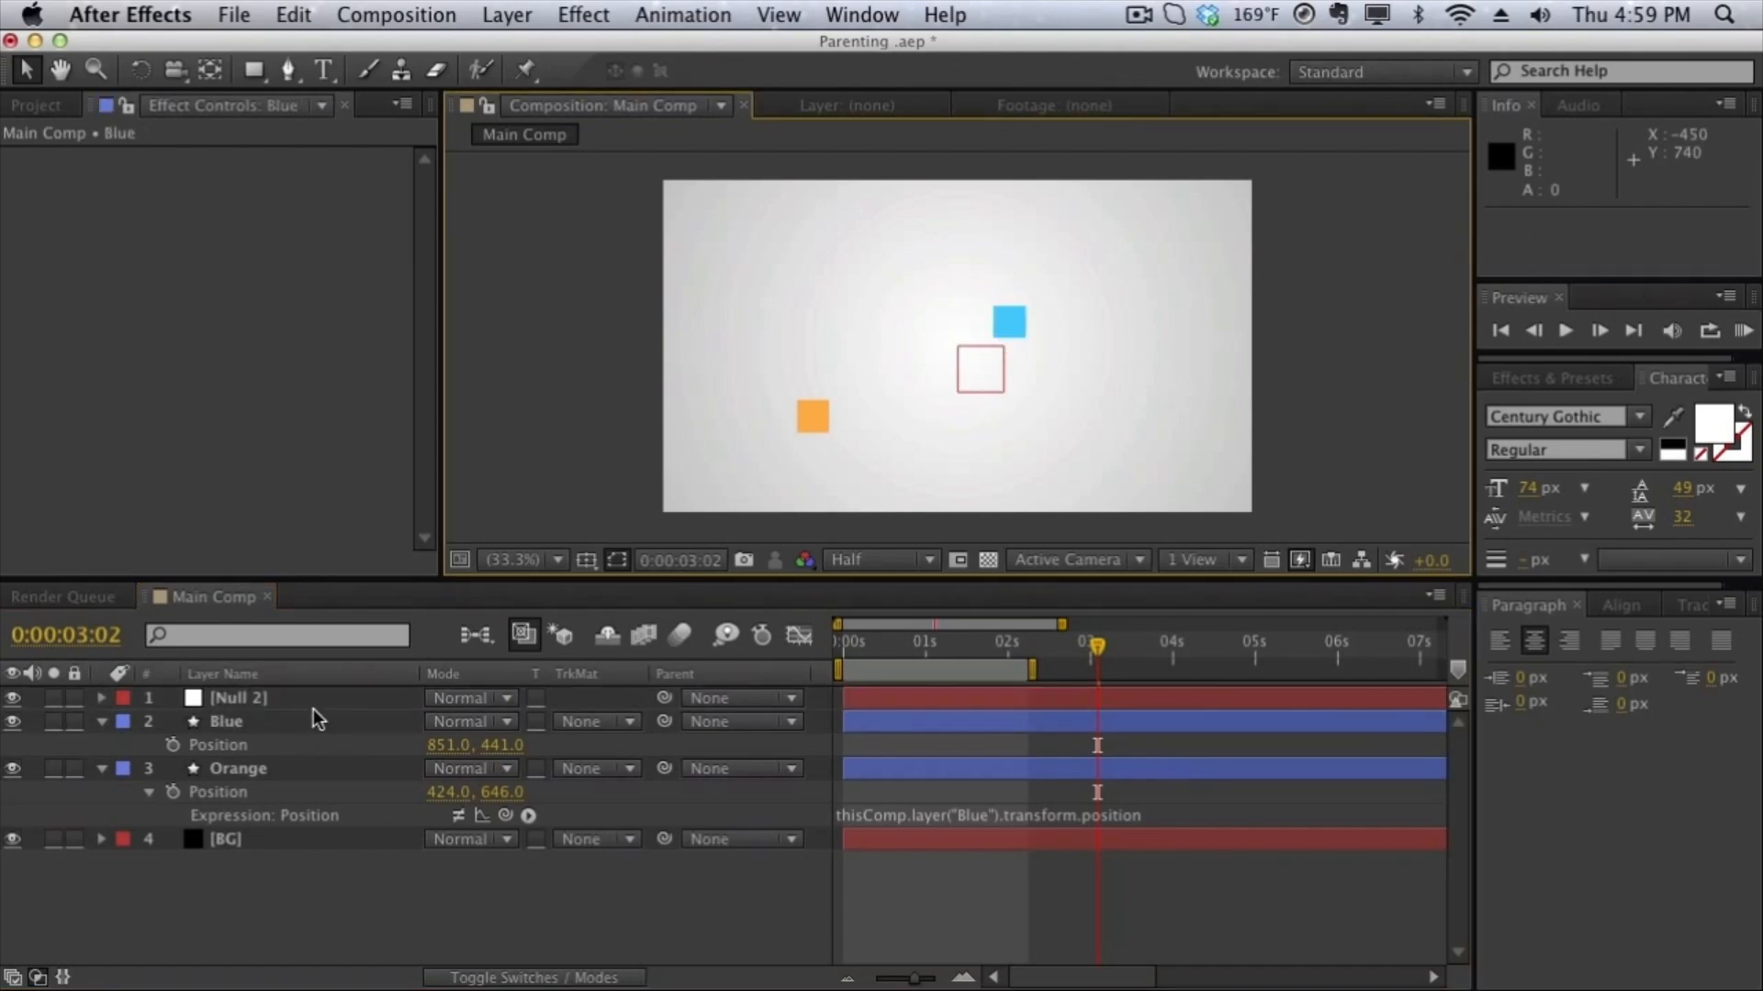
- Reveal the null's Position and link the Blue layer's Position to it with the expression thisComp.layer("Null 2").transform.position
click(312, 701)
key(p)
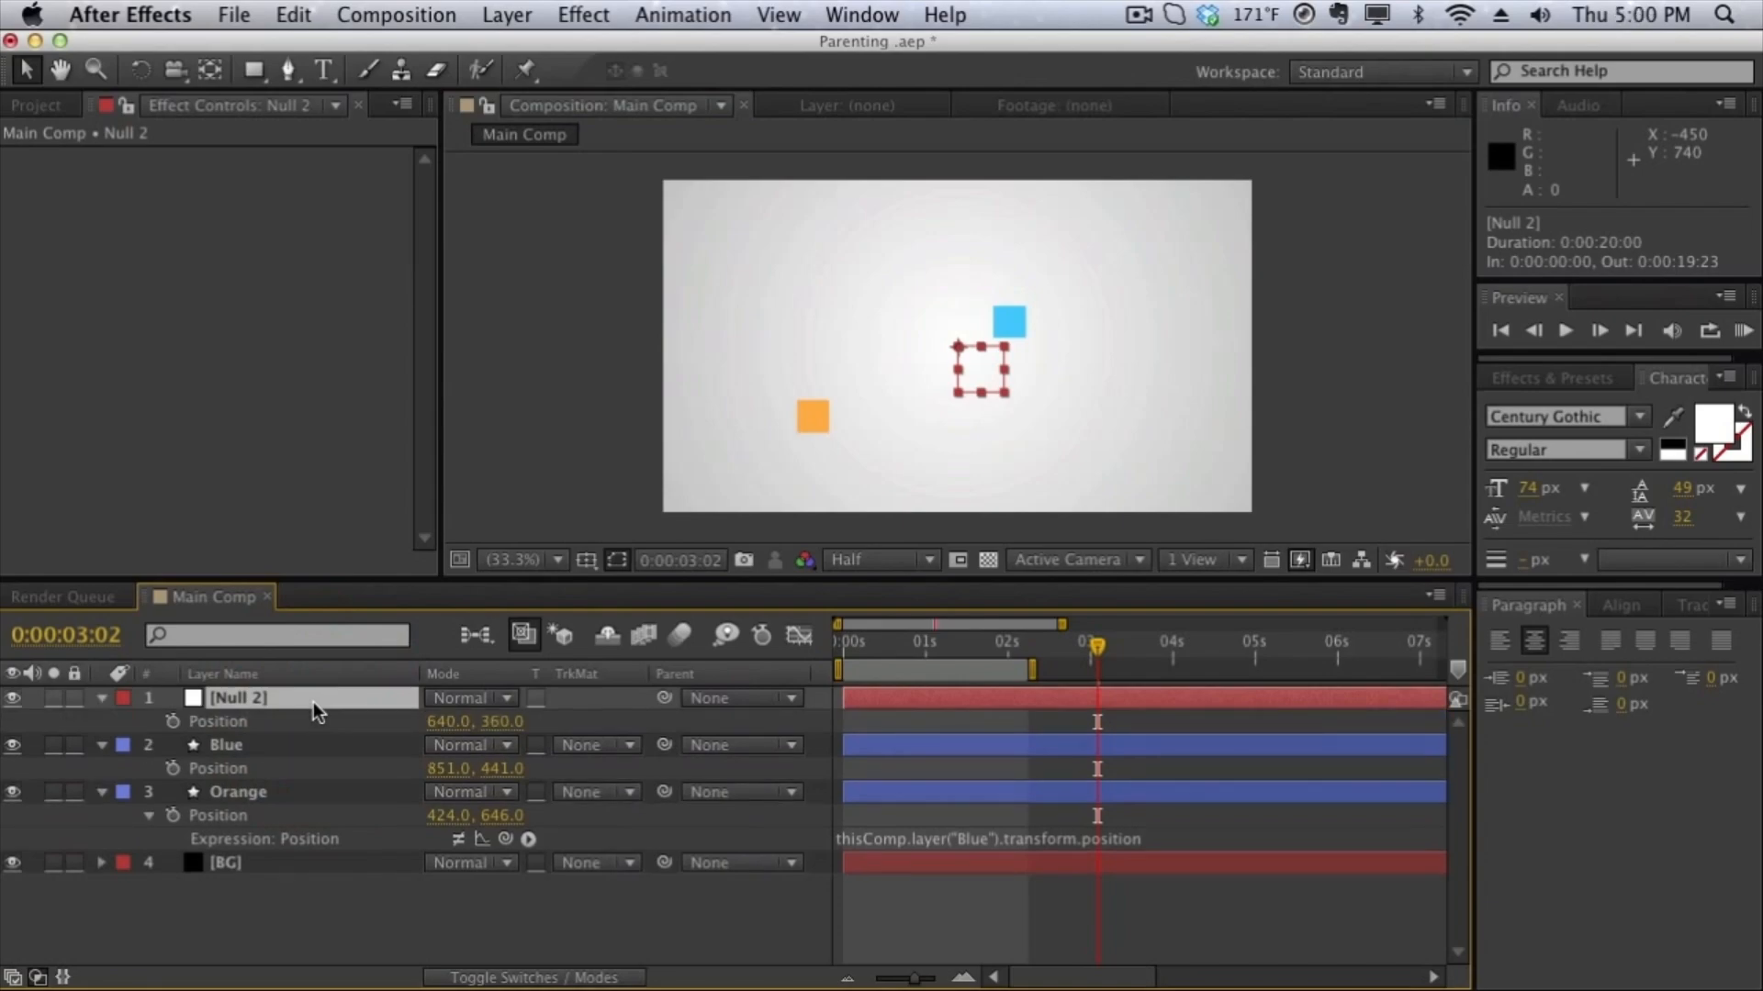
alt+click(173, 768)
drag(505, 791, 365, 721)
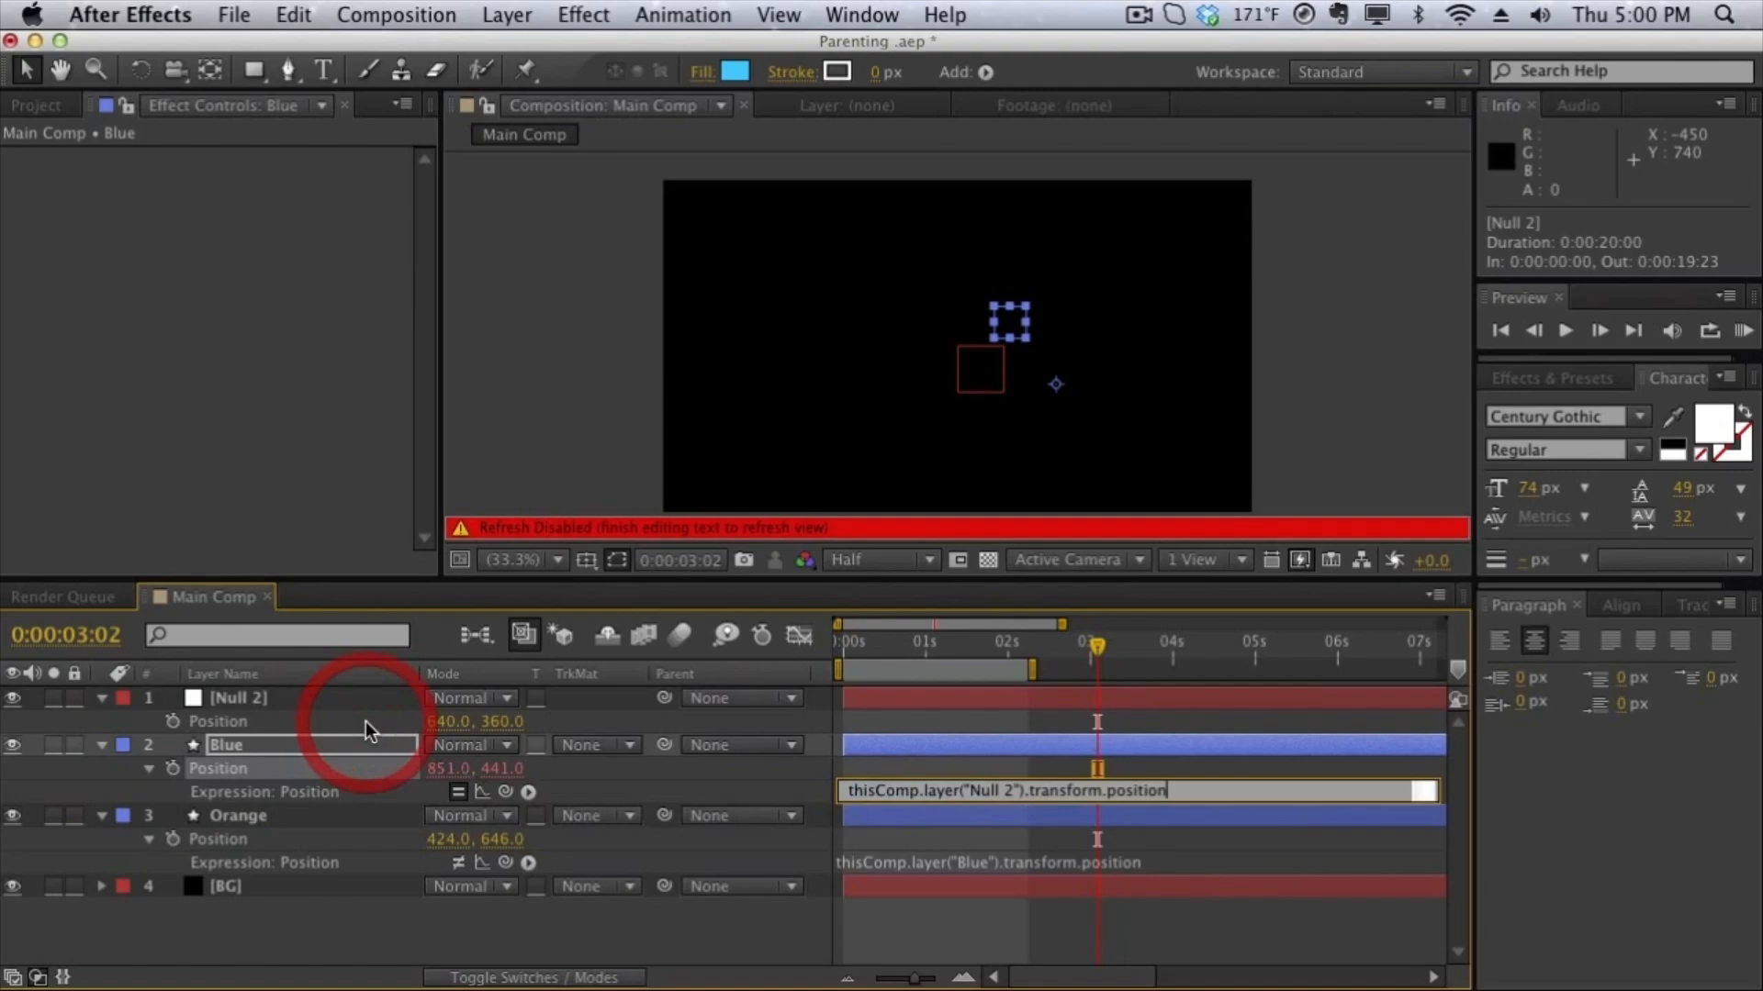
- Replace the Orange layer's Position expression with a link to the null's Position, thisComp.layer("Null 2").transform.position
click(178, 847)
alt+click(173, 839)
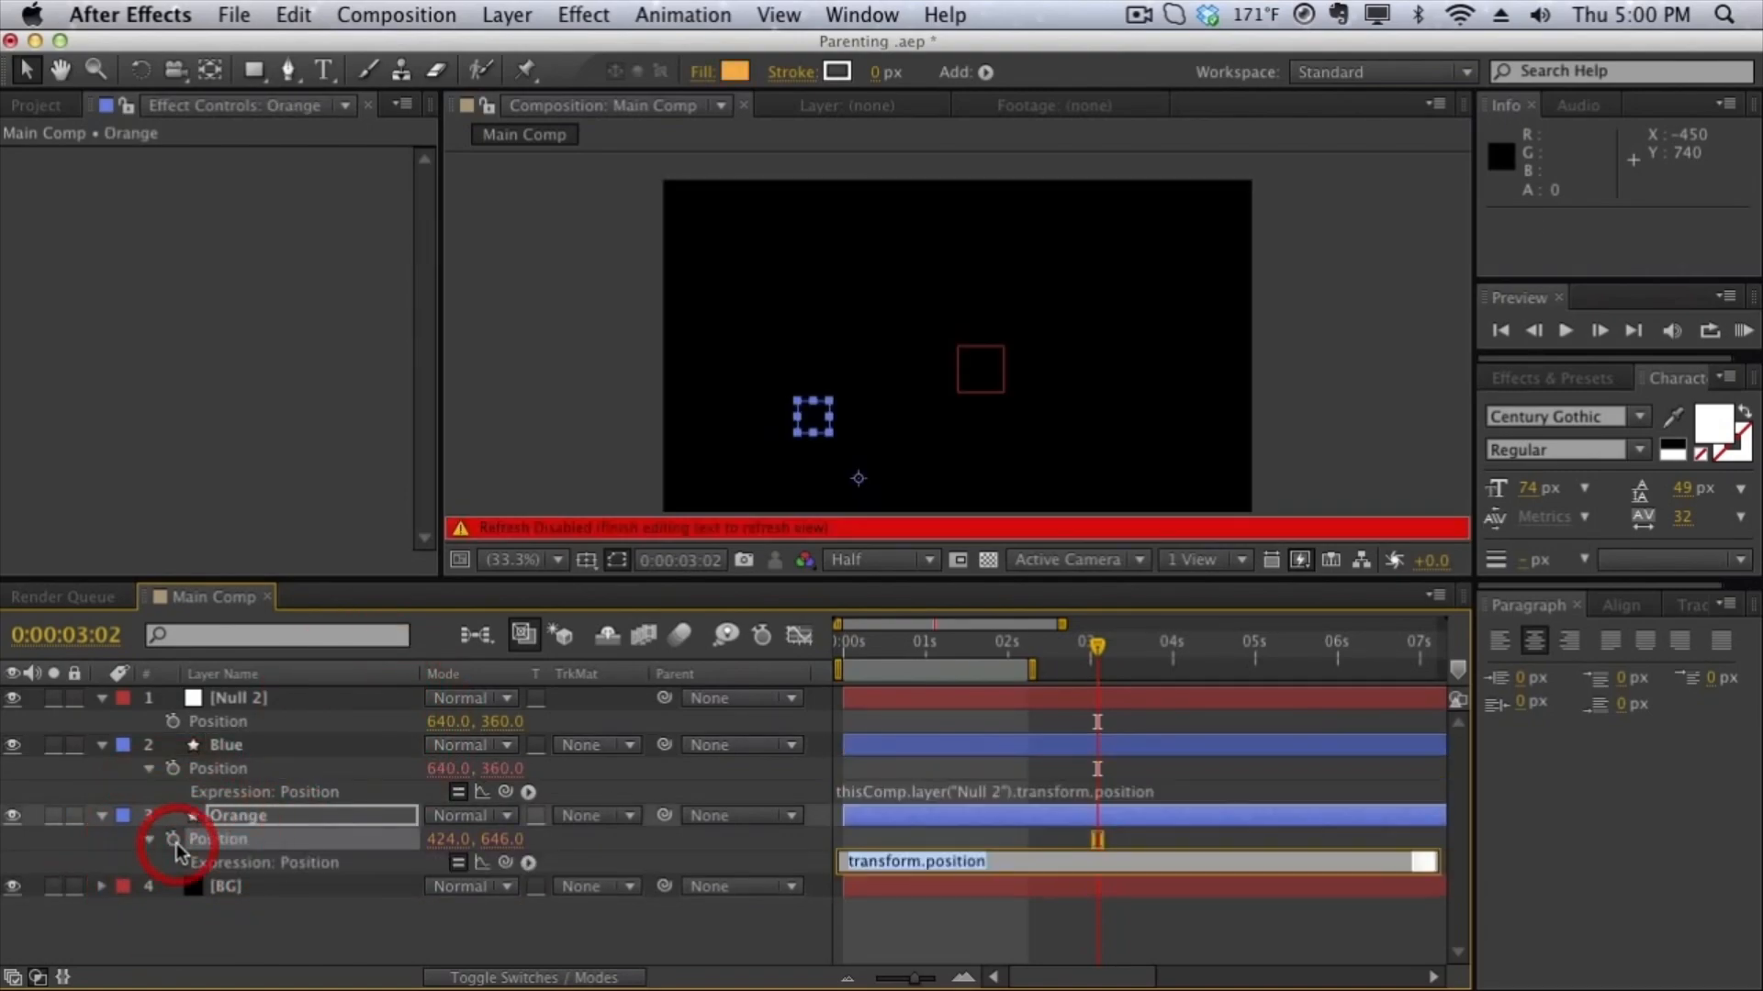
drag(506, 862, 369, 721)
click(500, 358)
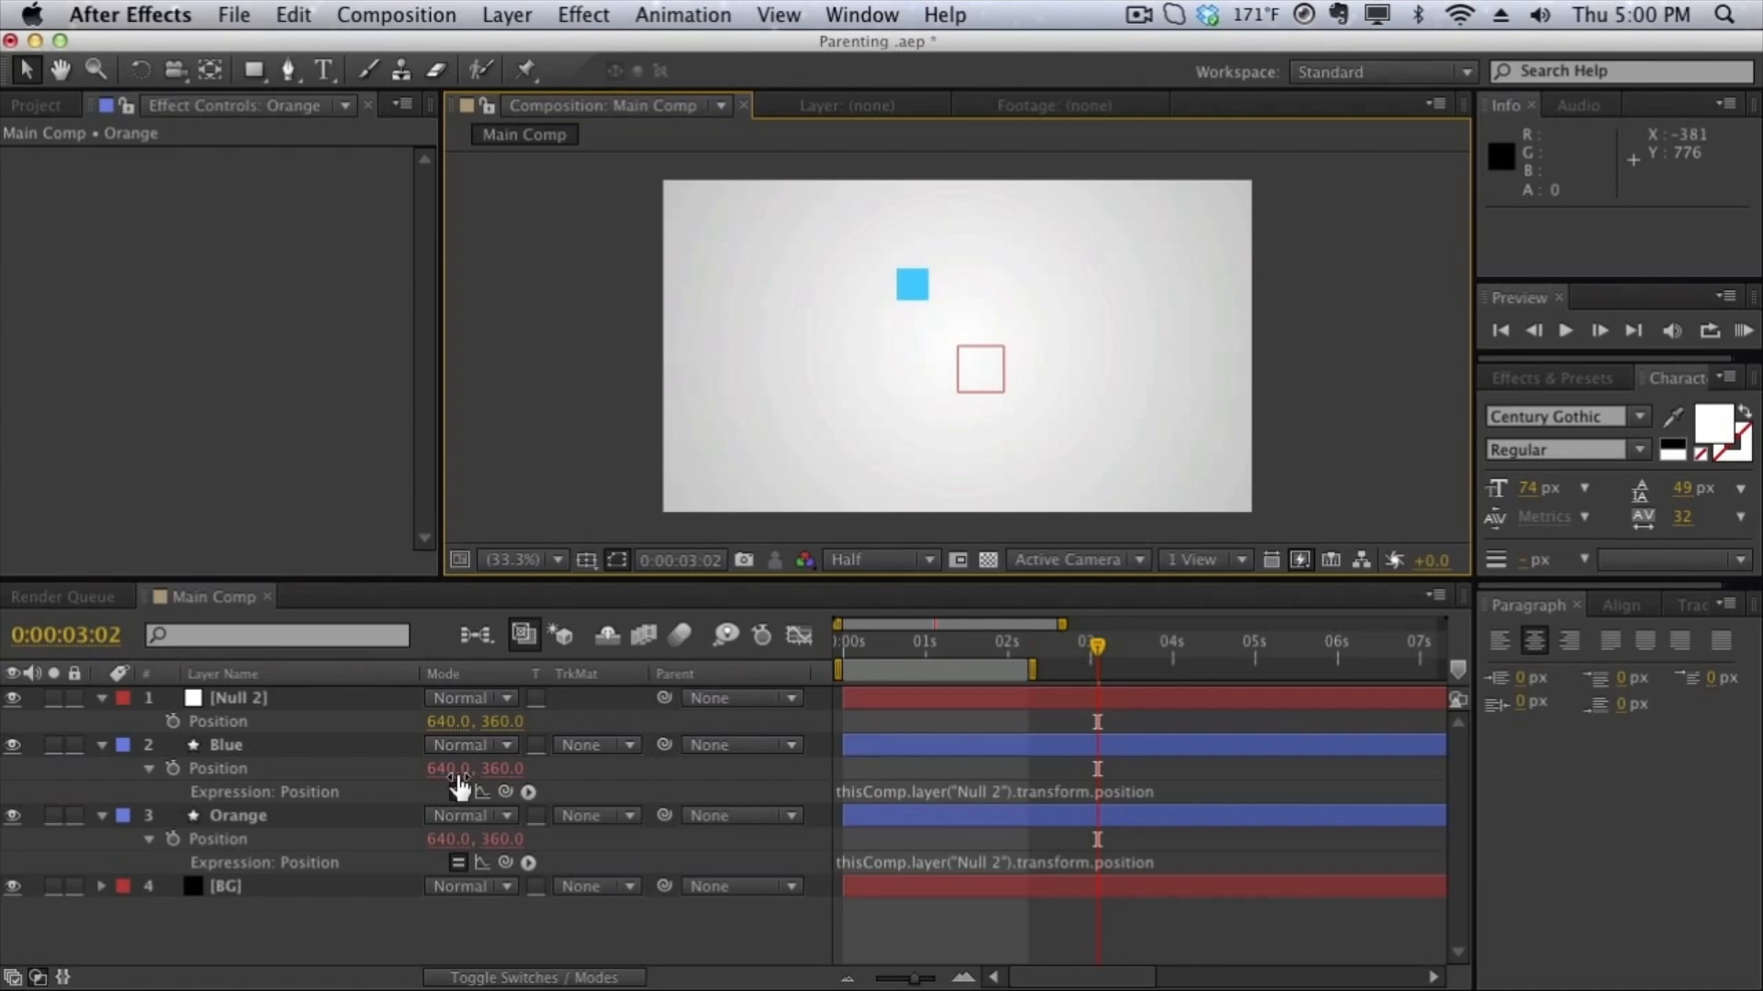
- Change the Blue layer's X position to 996 and disable the Position expressions on both the Blue and Orange layers
click(565, 773)
drag(566, 773, 648, 773)
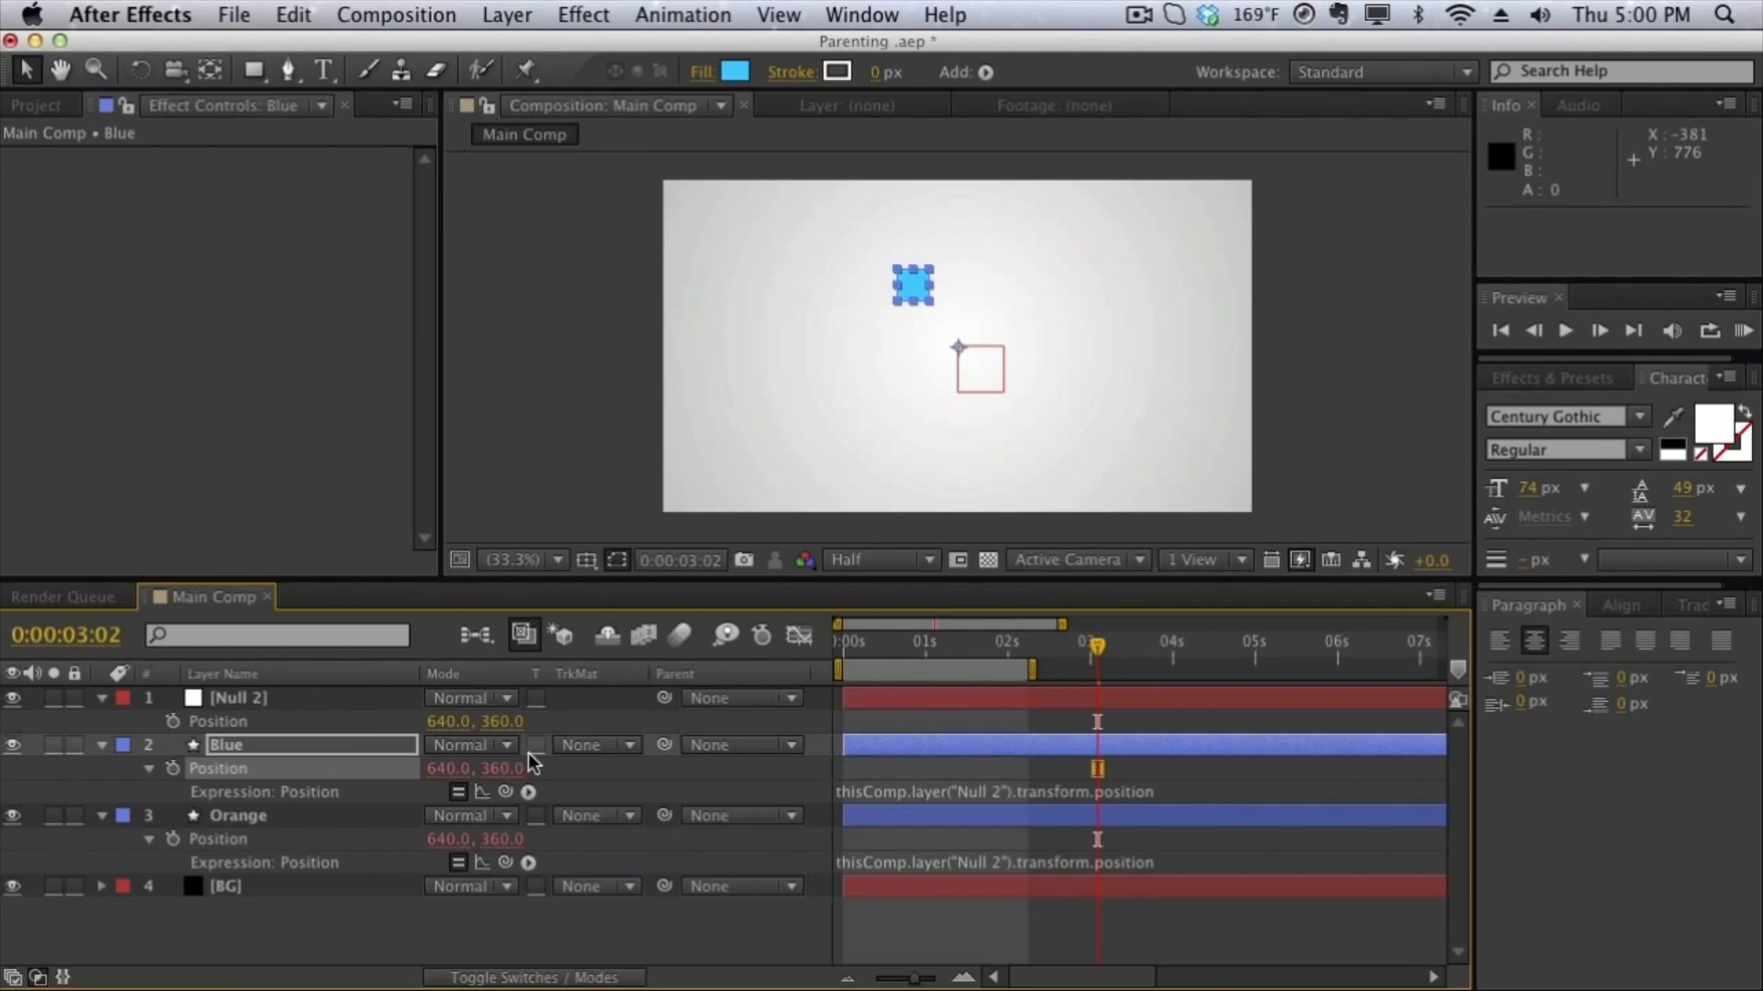
click(458, 791)
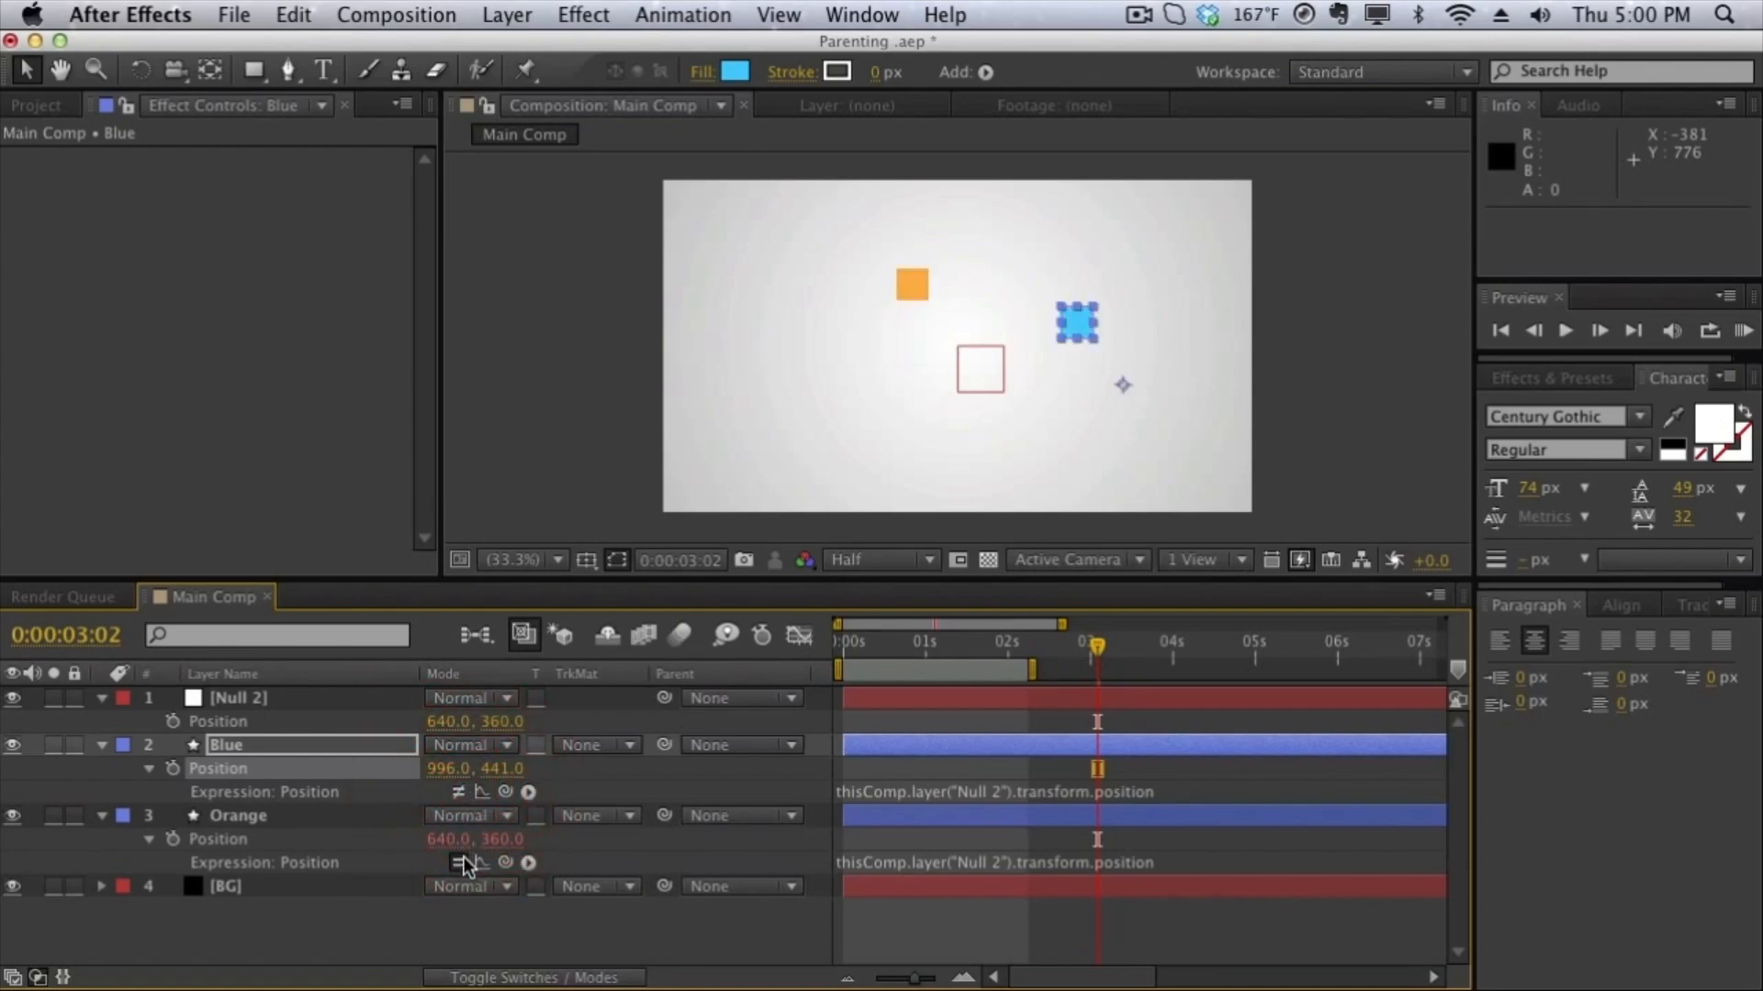
click(459, 862)
click(479, 788)
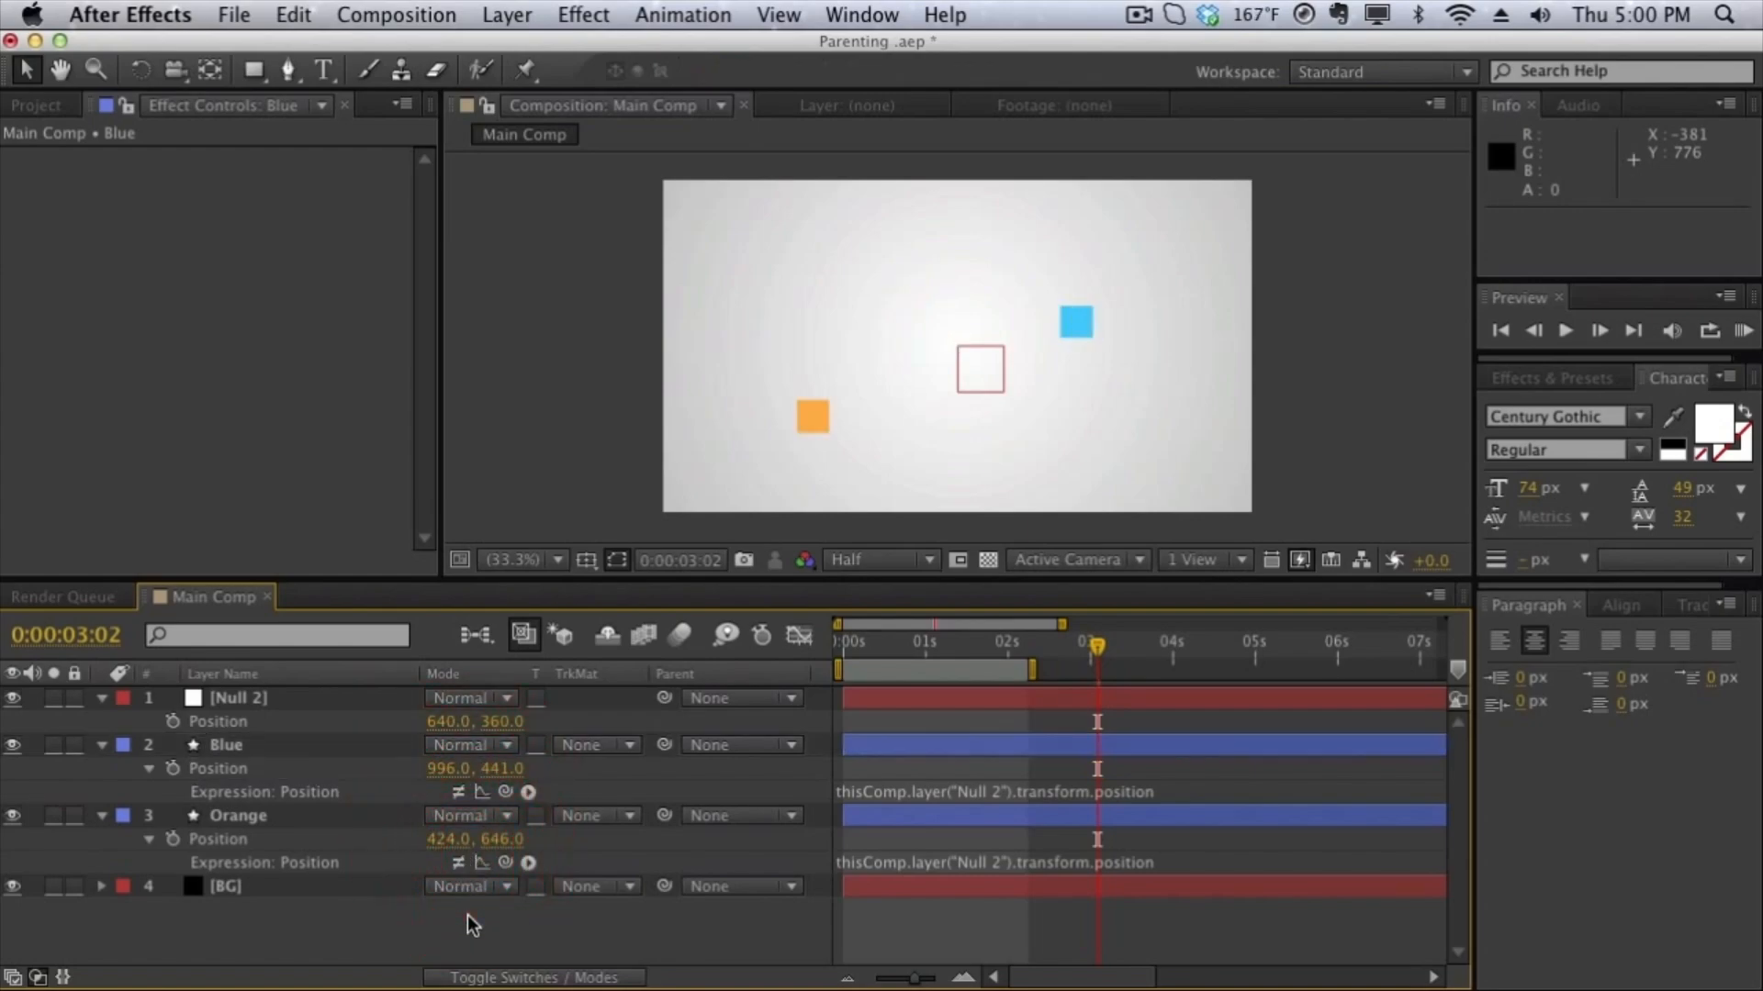
- Set Null 2 as the parent of both the Blue and Orange layers
click(705, 754)
click(706, 815)
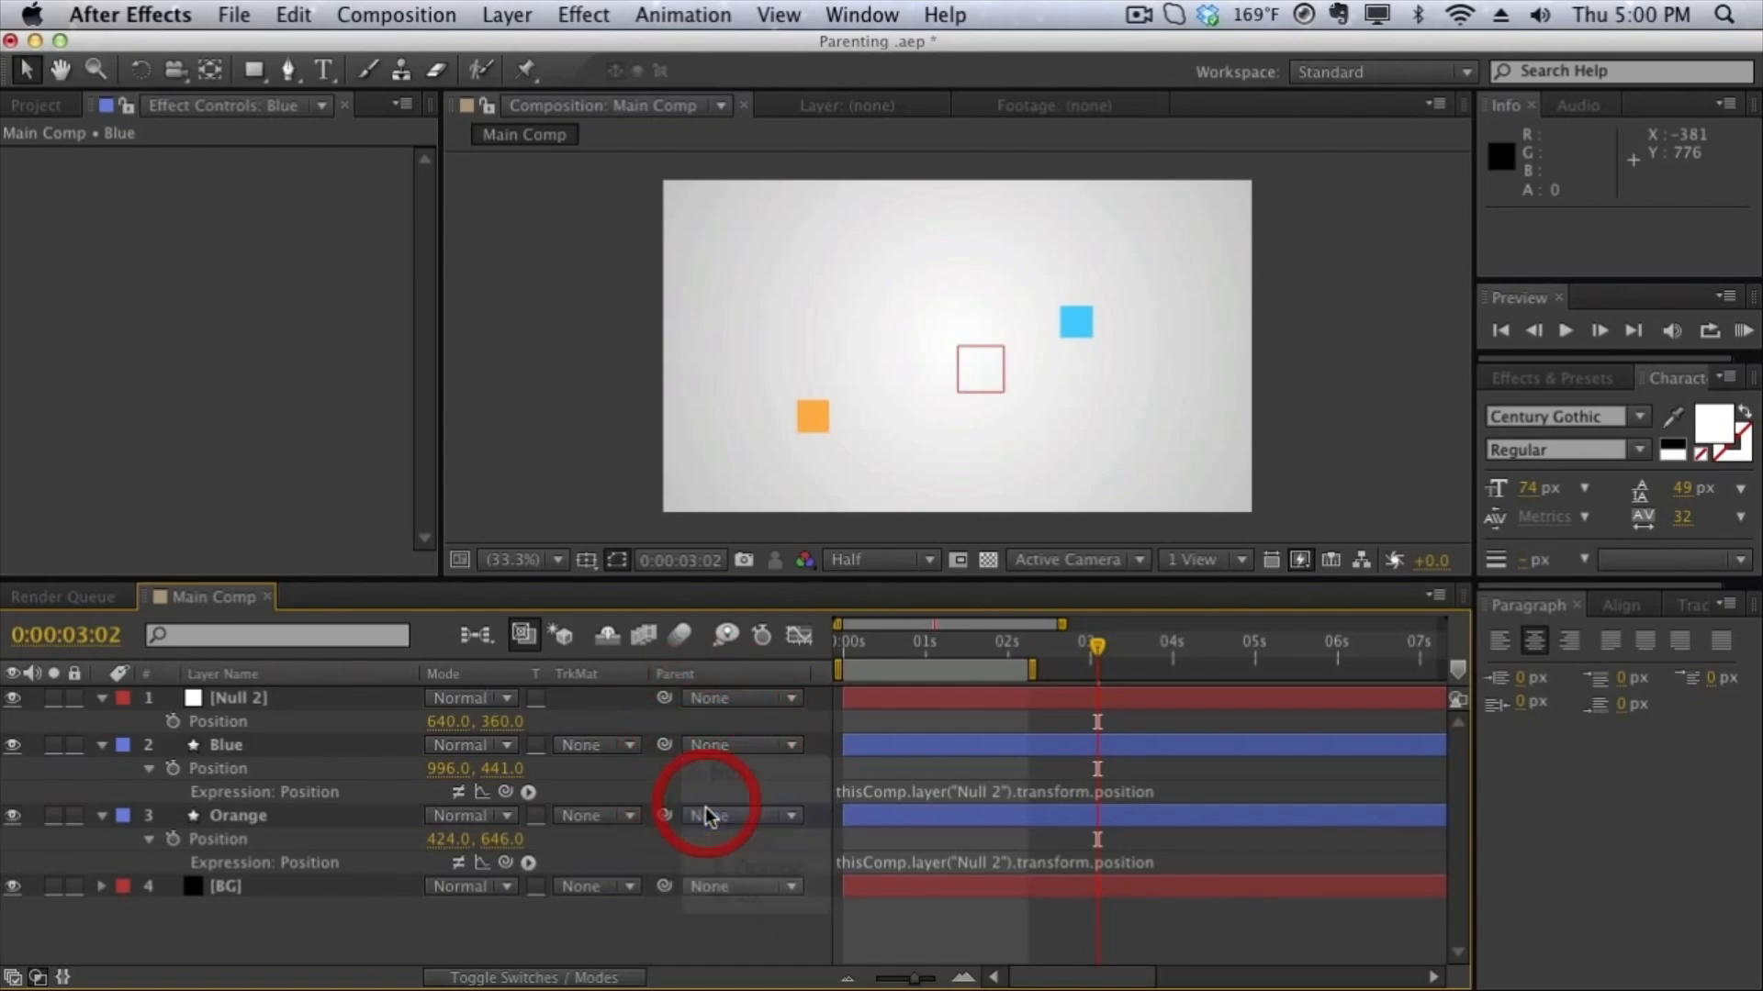
click(707, 815)
click(711, 883)
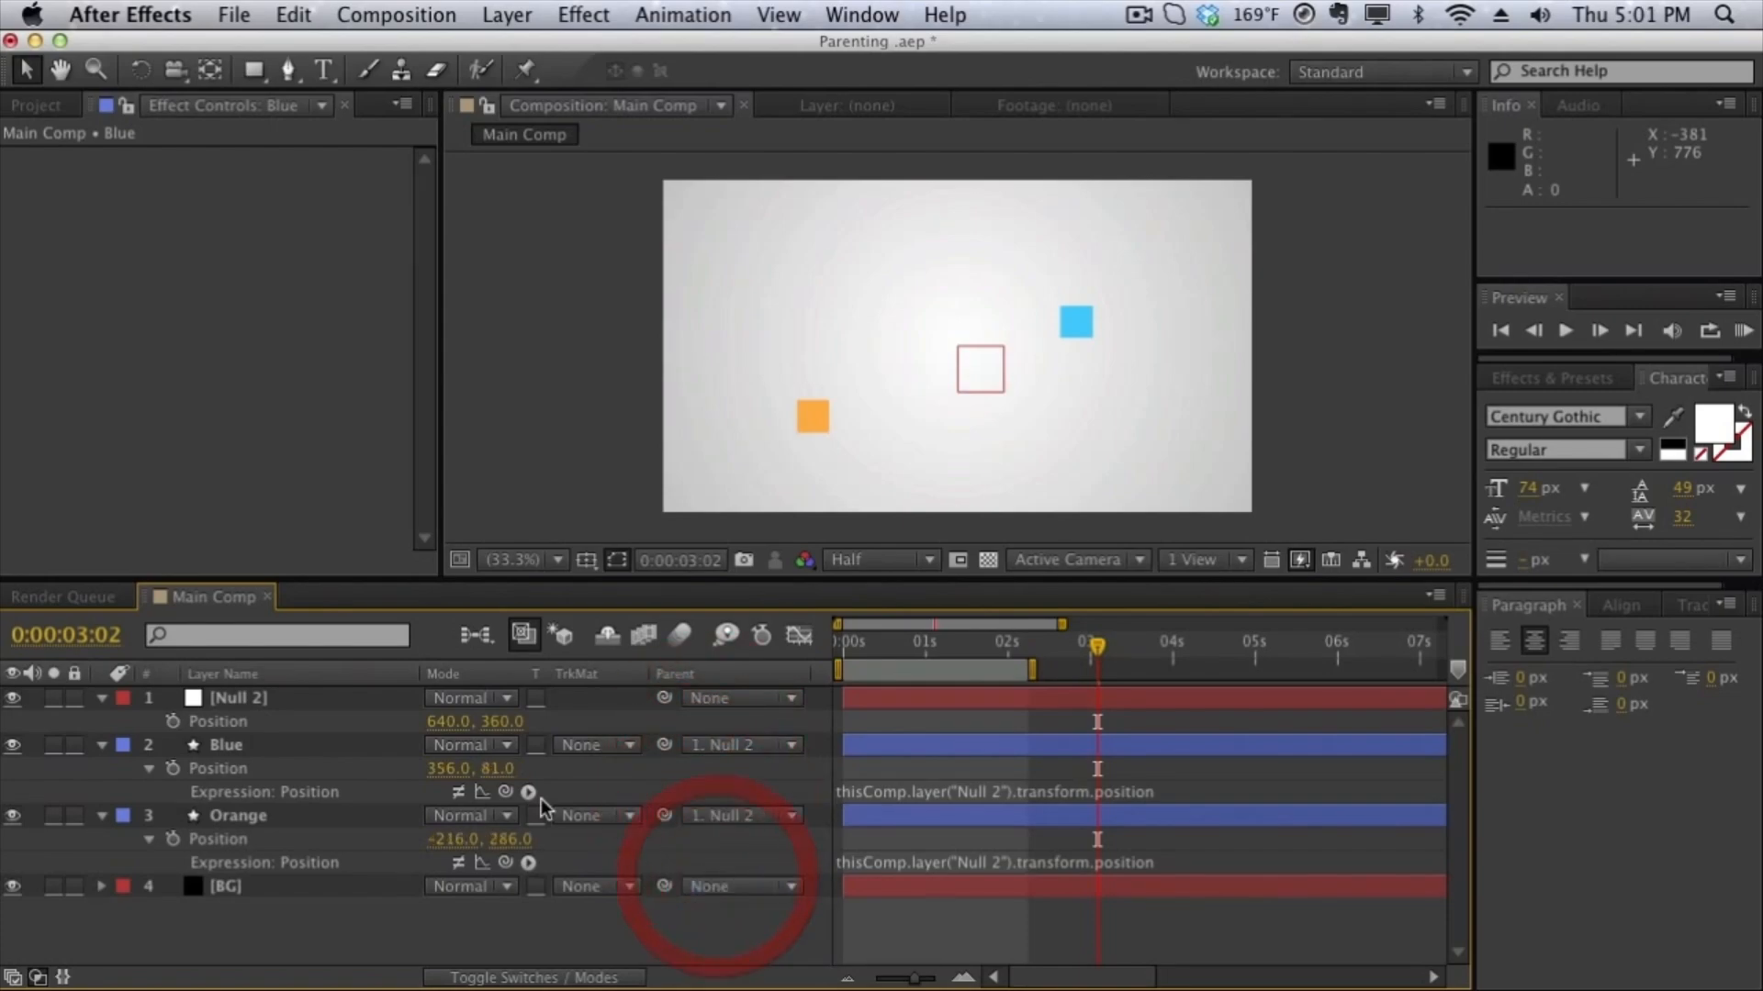
- Set the Null 2 layer's X position to 691 and the Blue layer's Y position to 47
click(256, 703)
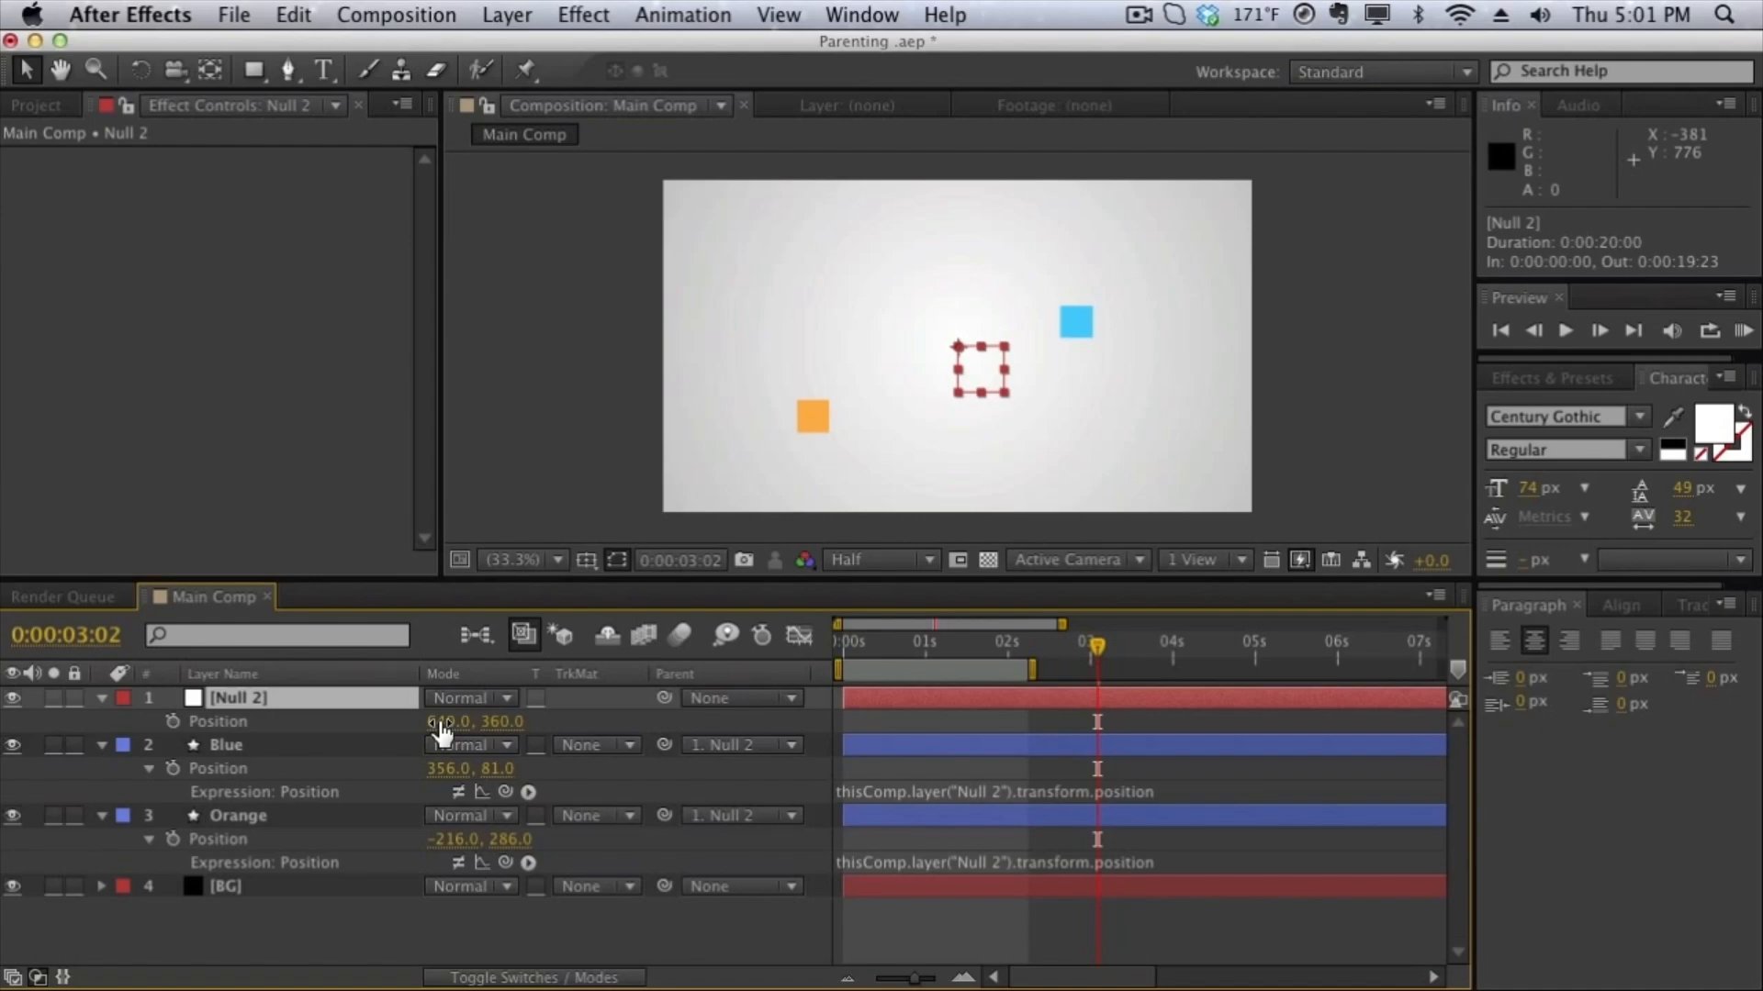
drag(442, 731, 492, 728)
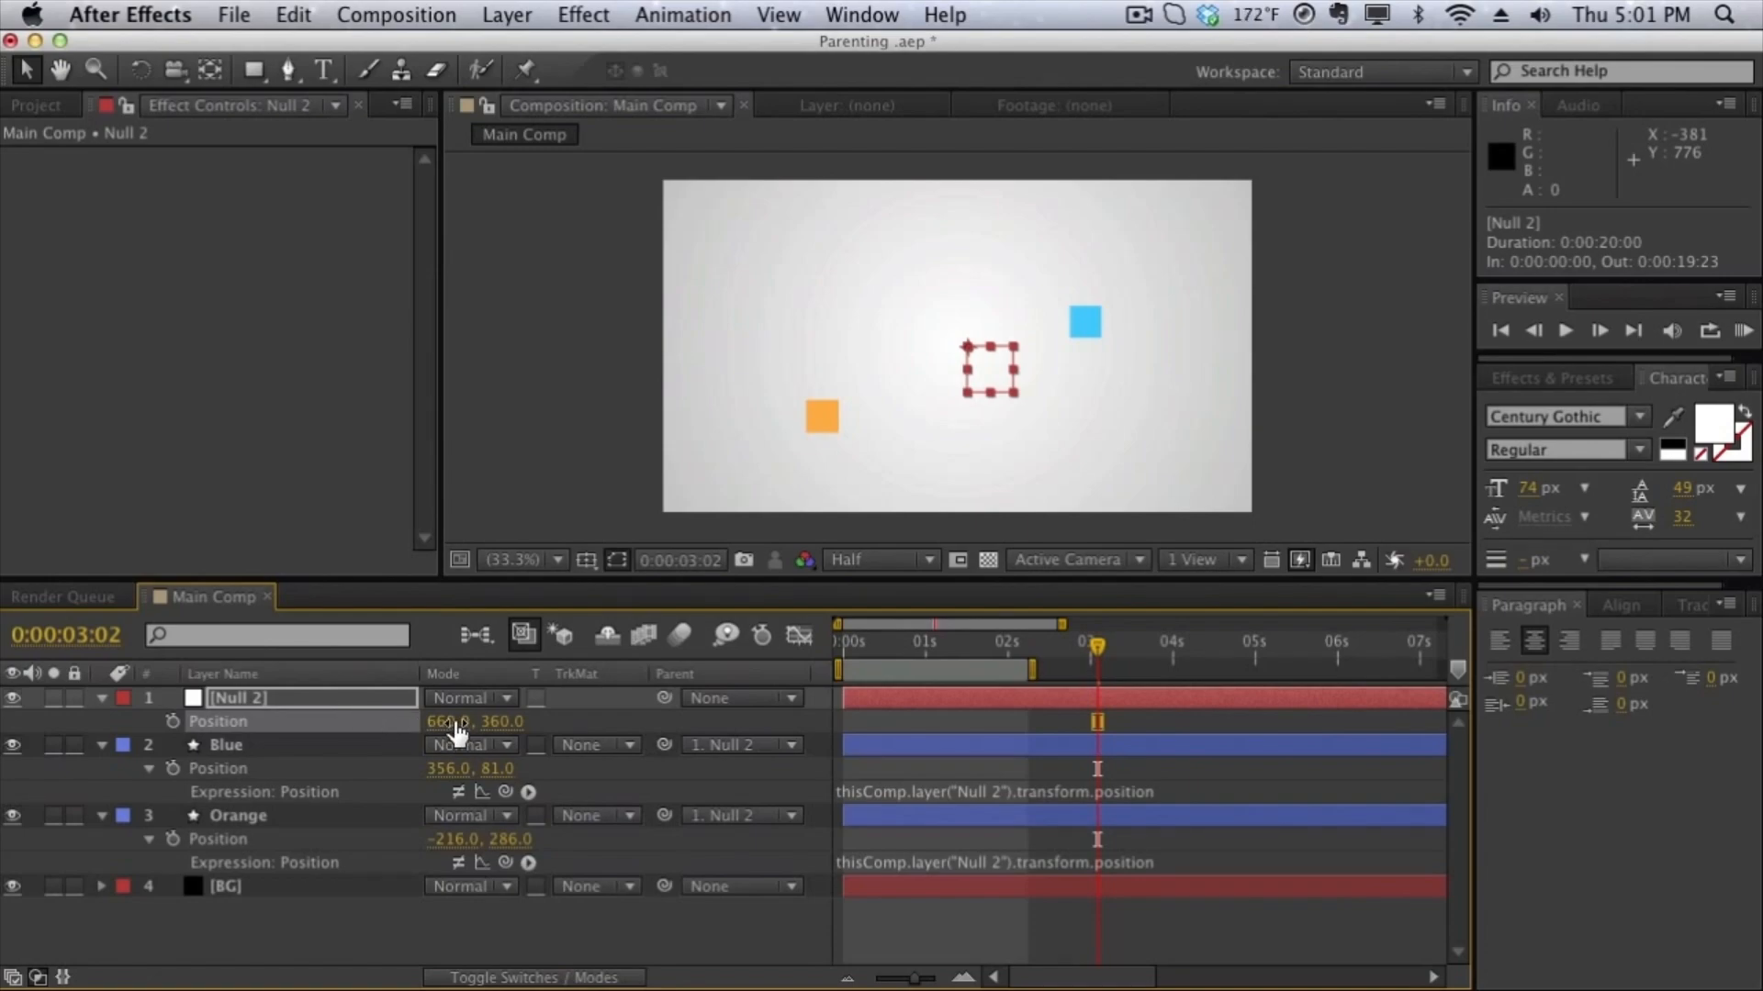
mouse_move(451, 723)
mouse_down()
mouse_move(419, 720)
mouse_move(478, 701)
mouse_up()
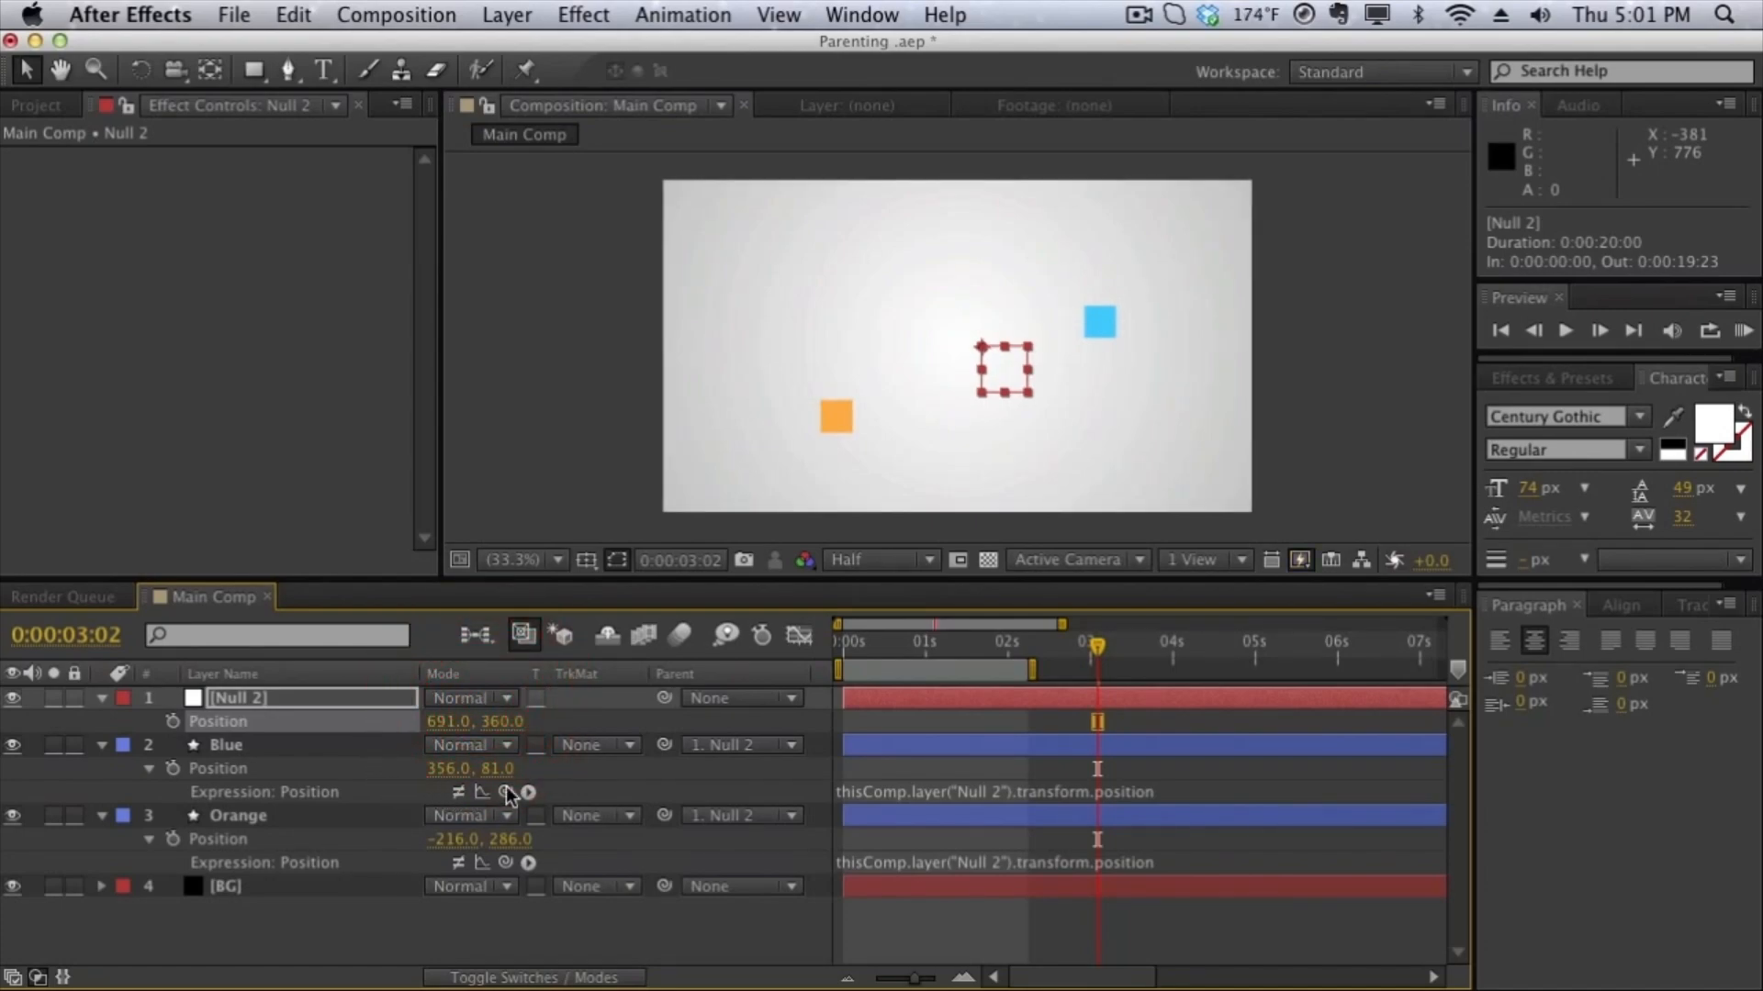
drag(500, 769, 463, 757)
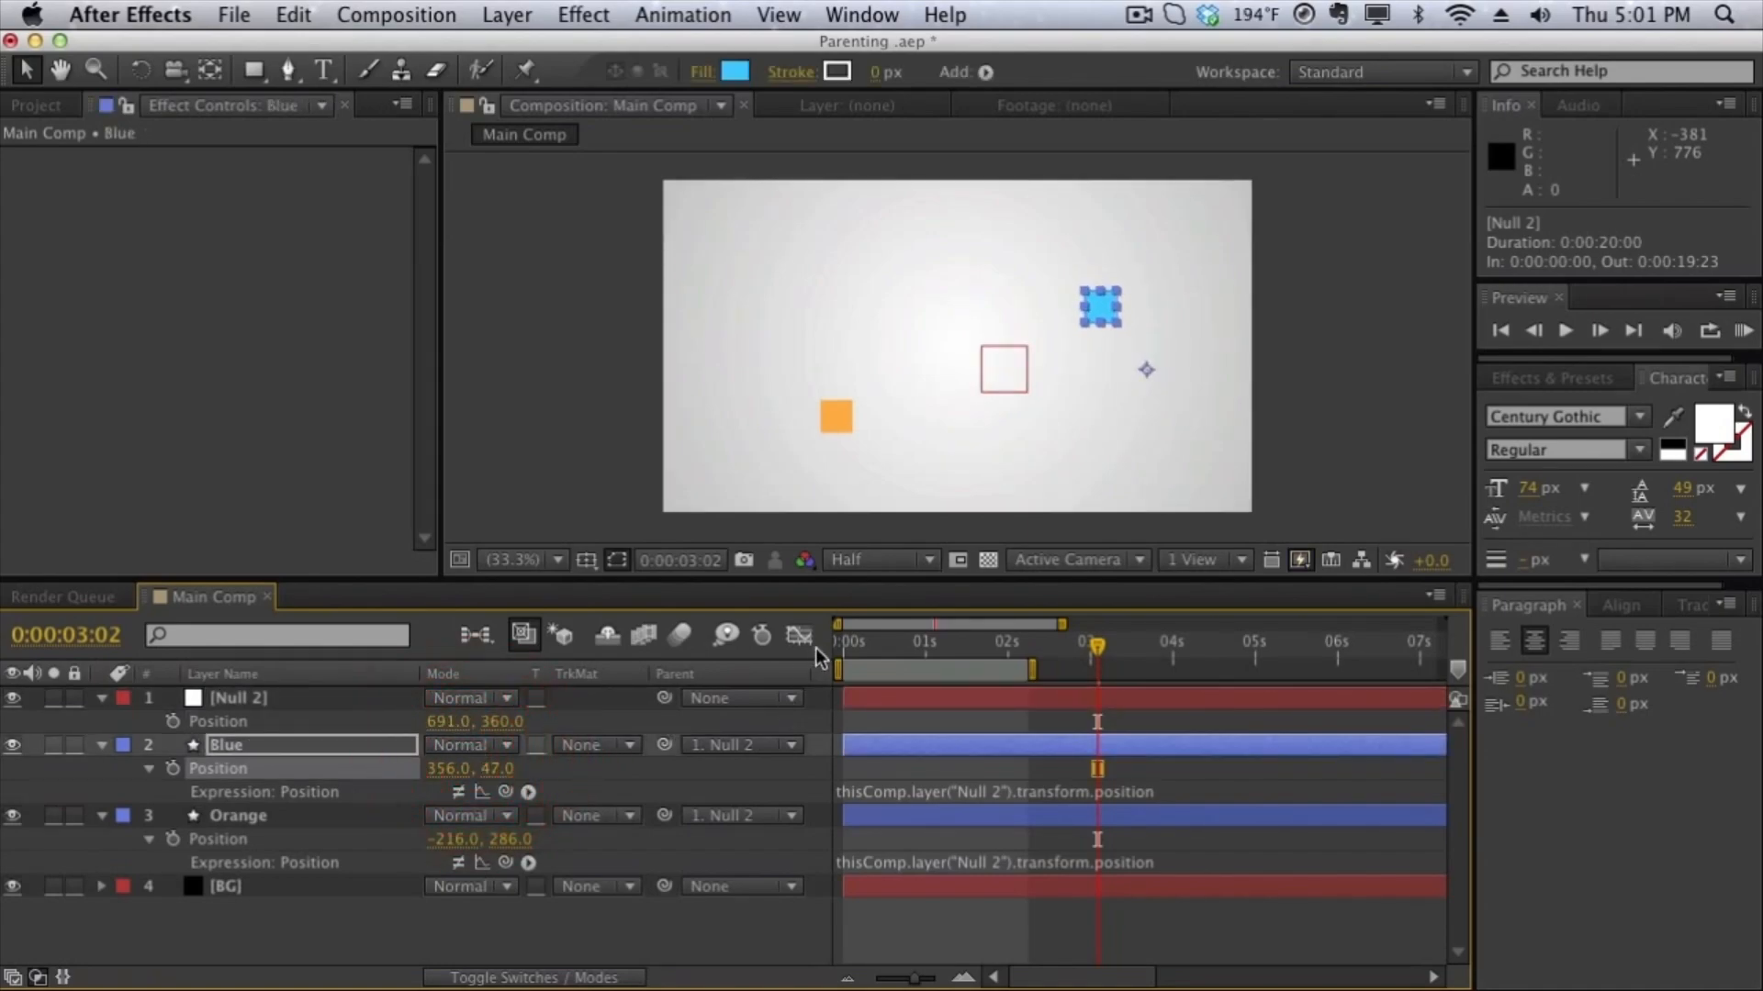
- Animate the Null 2 layer's Position with a keyframe at the timeline start and one at 0:00:01:23 set to 440, 227
key(Home)
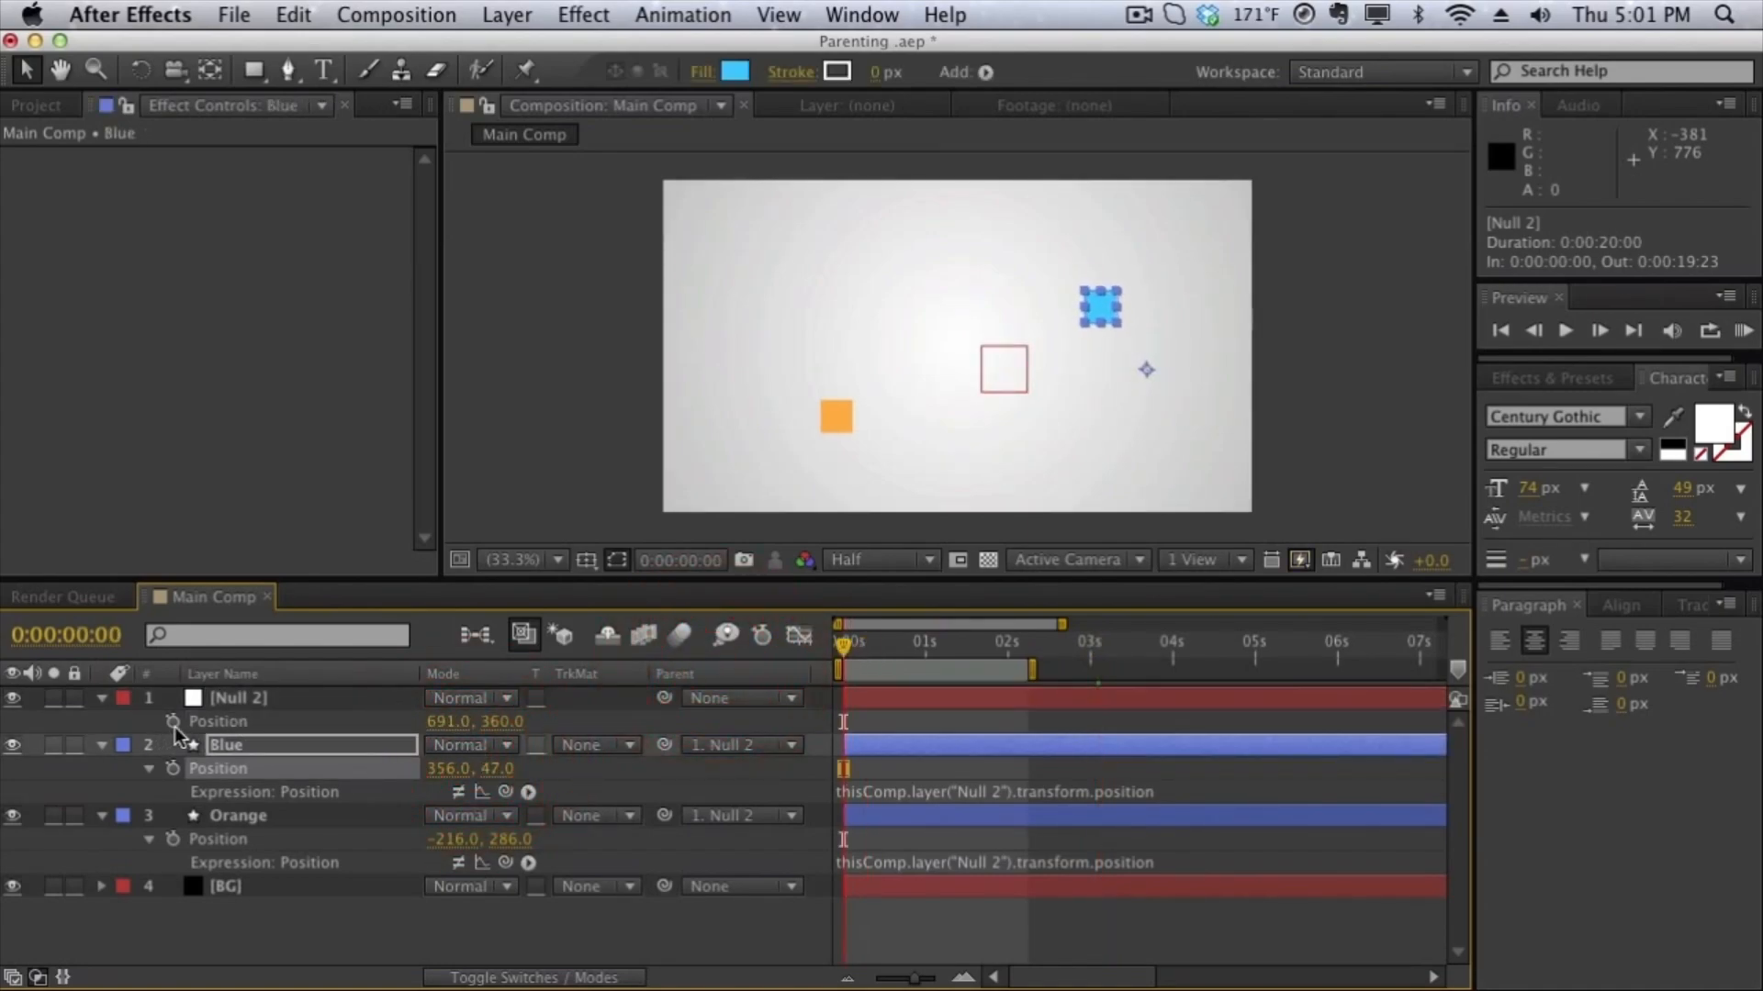
click(174, 723)
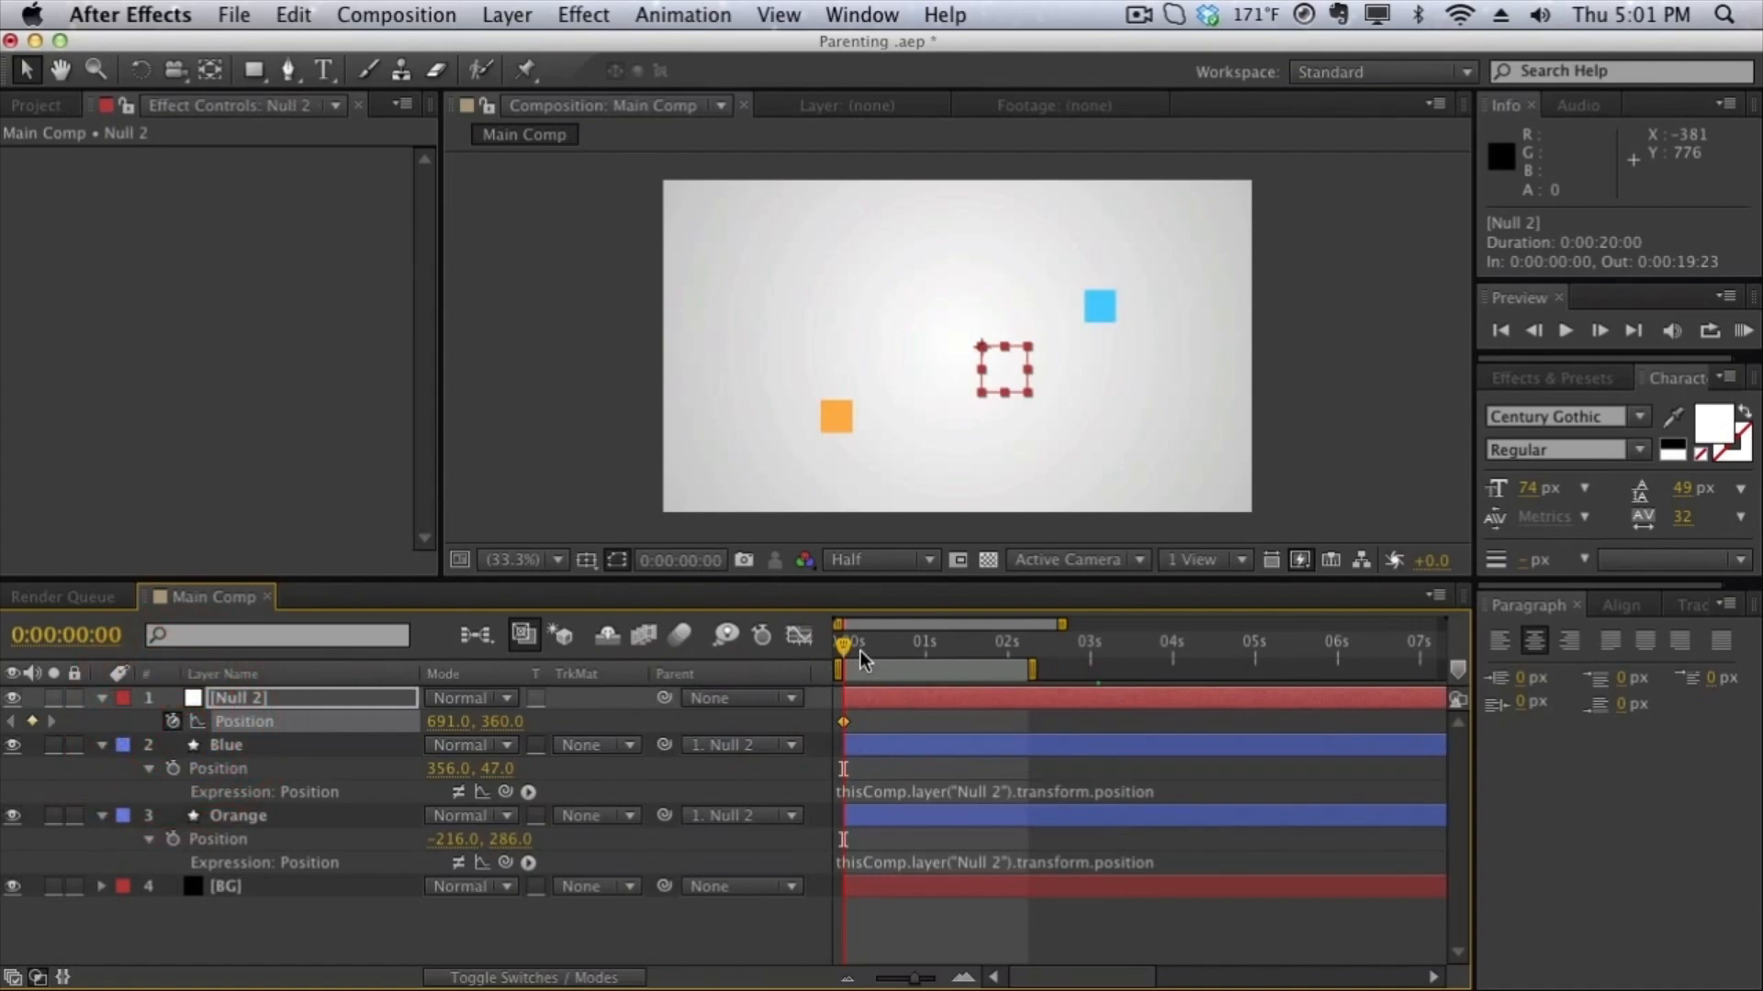
drag(861, 651, 1006, 667)
mouse_move(502, 722)
mouse_down()
mouse_move(275, 734)
mouse_move(124, 766)
mouse_move(124, 785)
mouse_up()
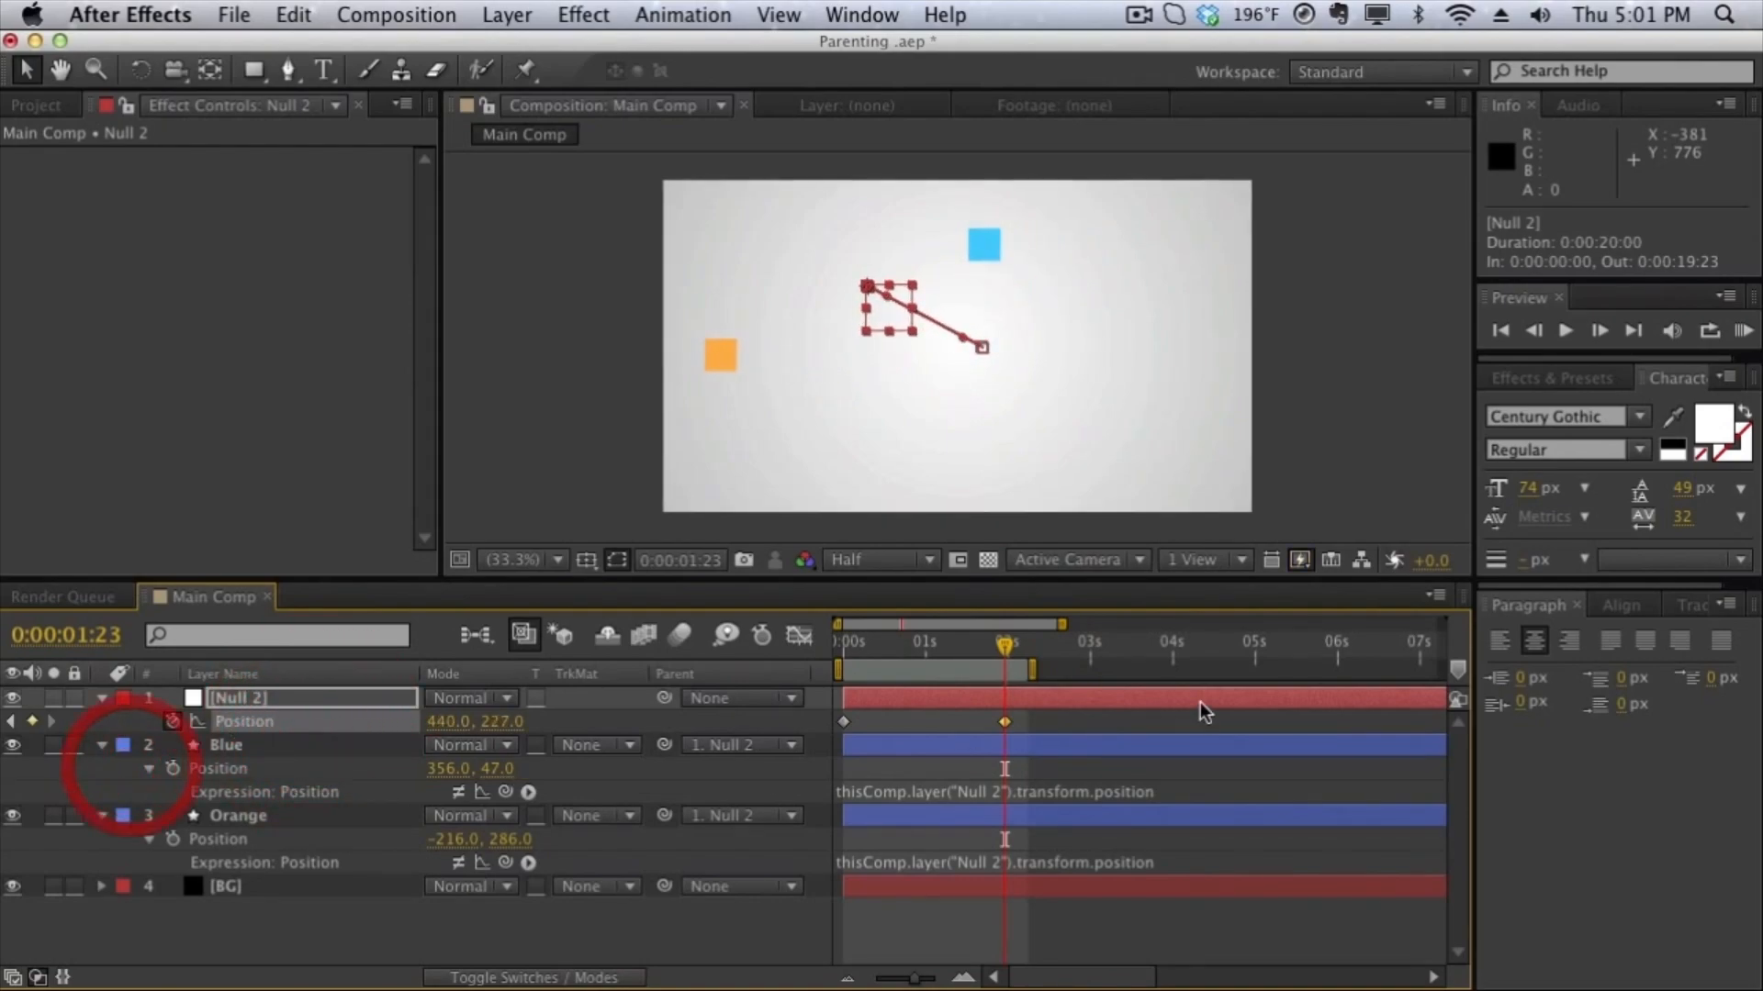
- Animate the Blue layer's Position with a keyframe at the timeline start and one at 0:00:01:23 set to 206, 235
drag(1005, 647, 955, 629)
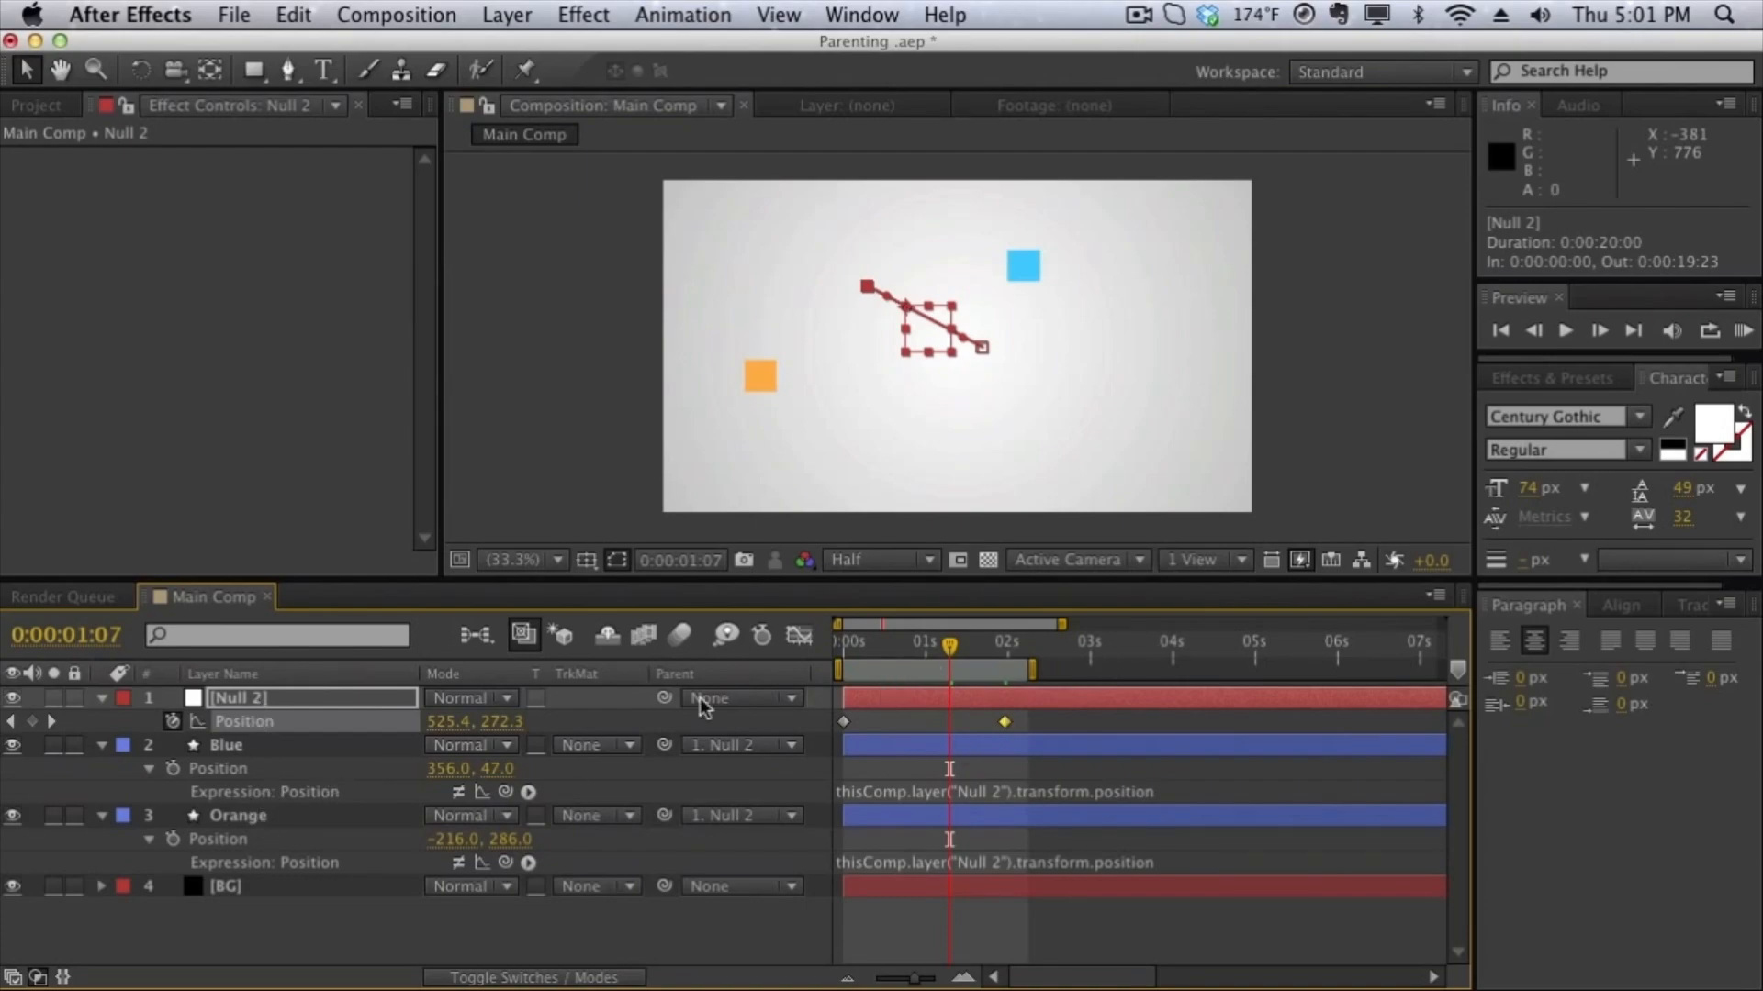
key(Home)
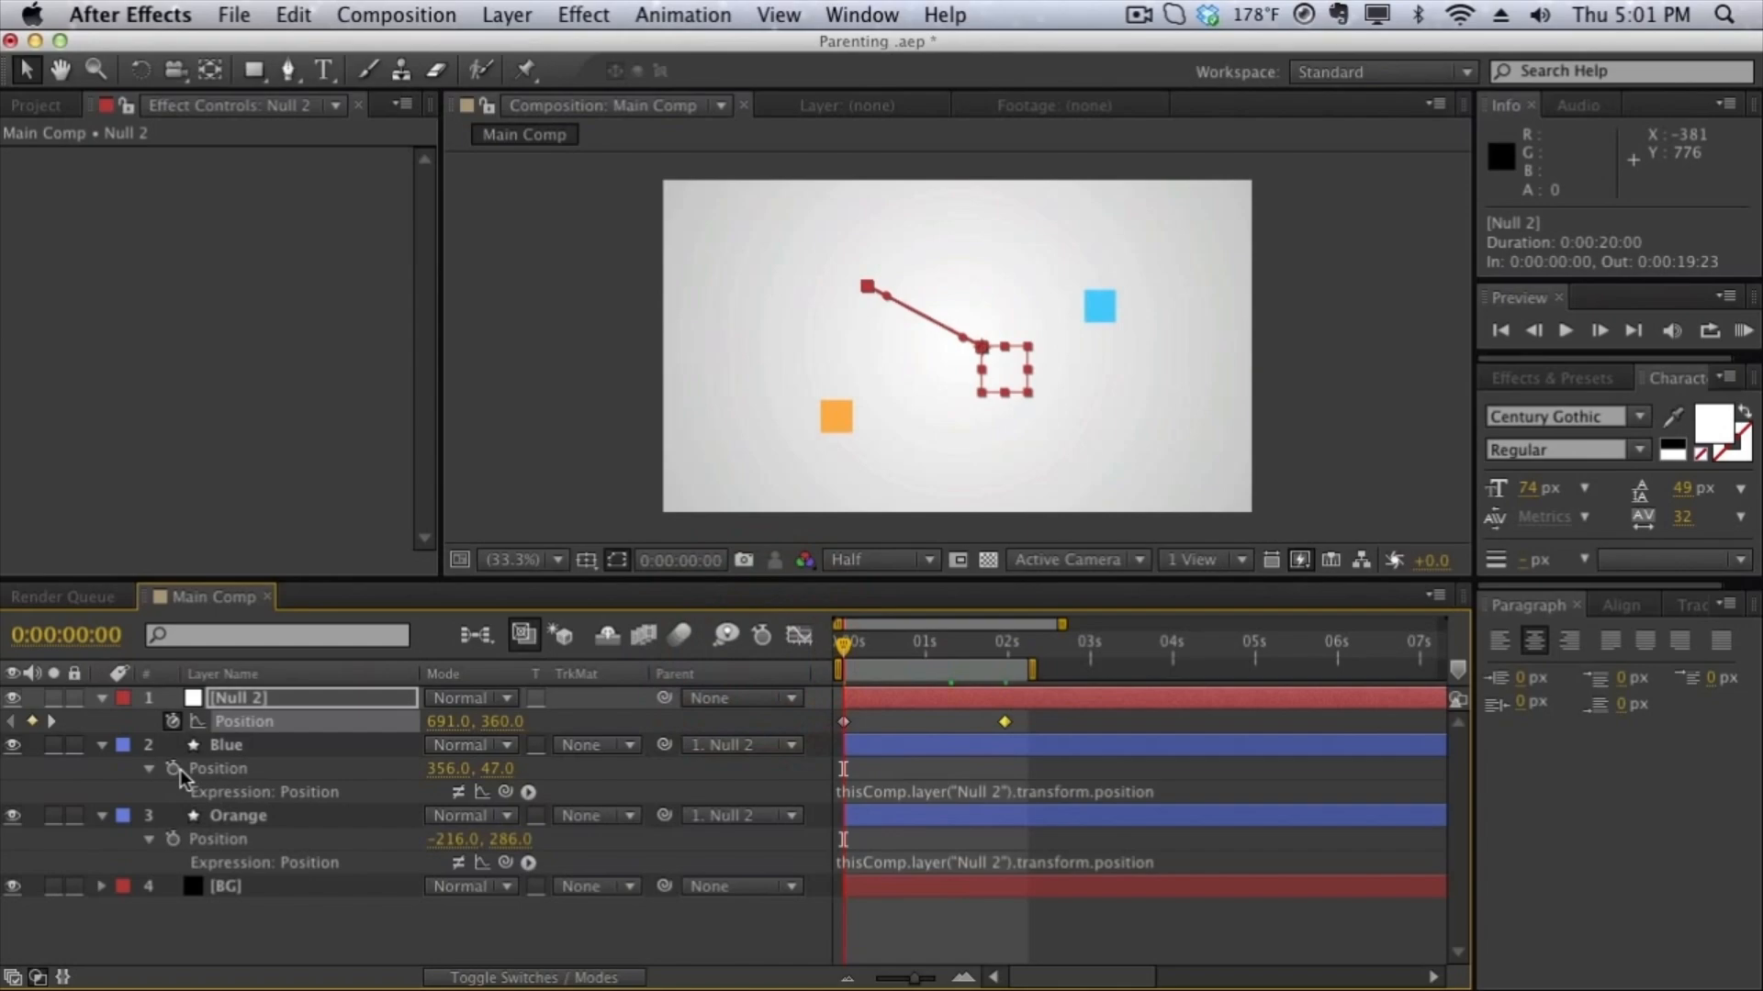
click(172, 768)
drag(972, 646, 1004, 647)
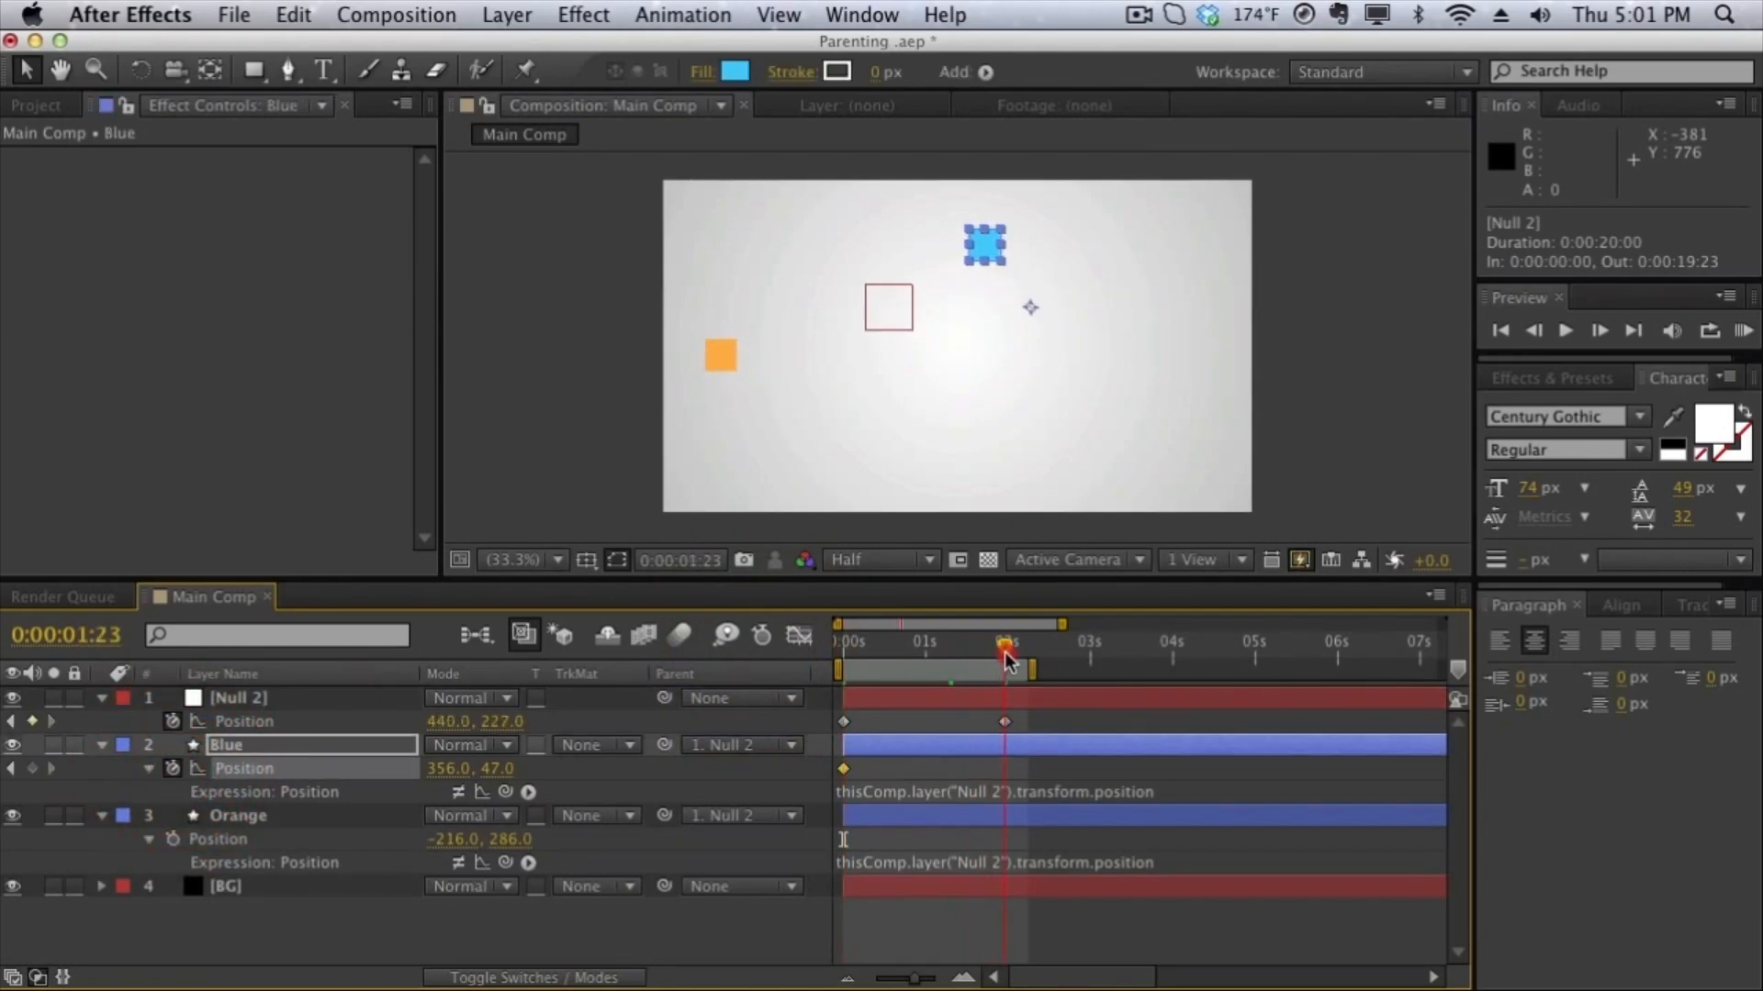
drag(500, 769, 766, 764)
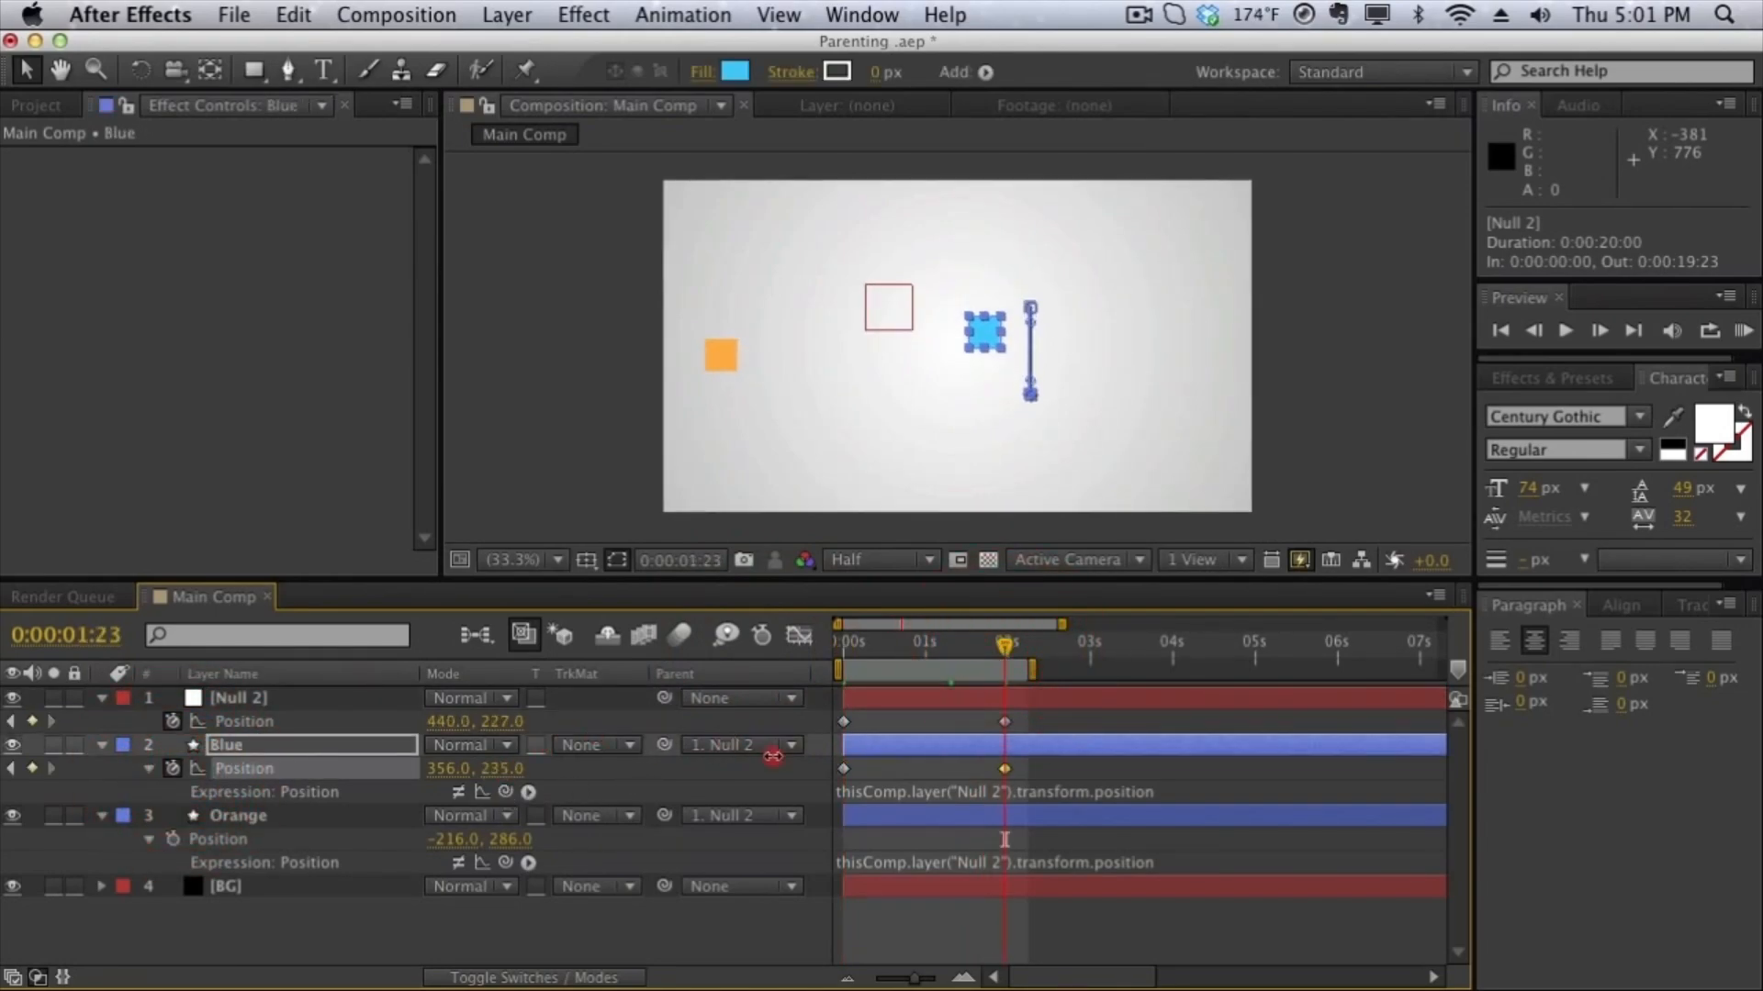
drag(464, 769, 252, 757)
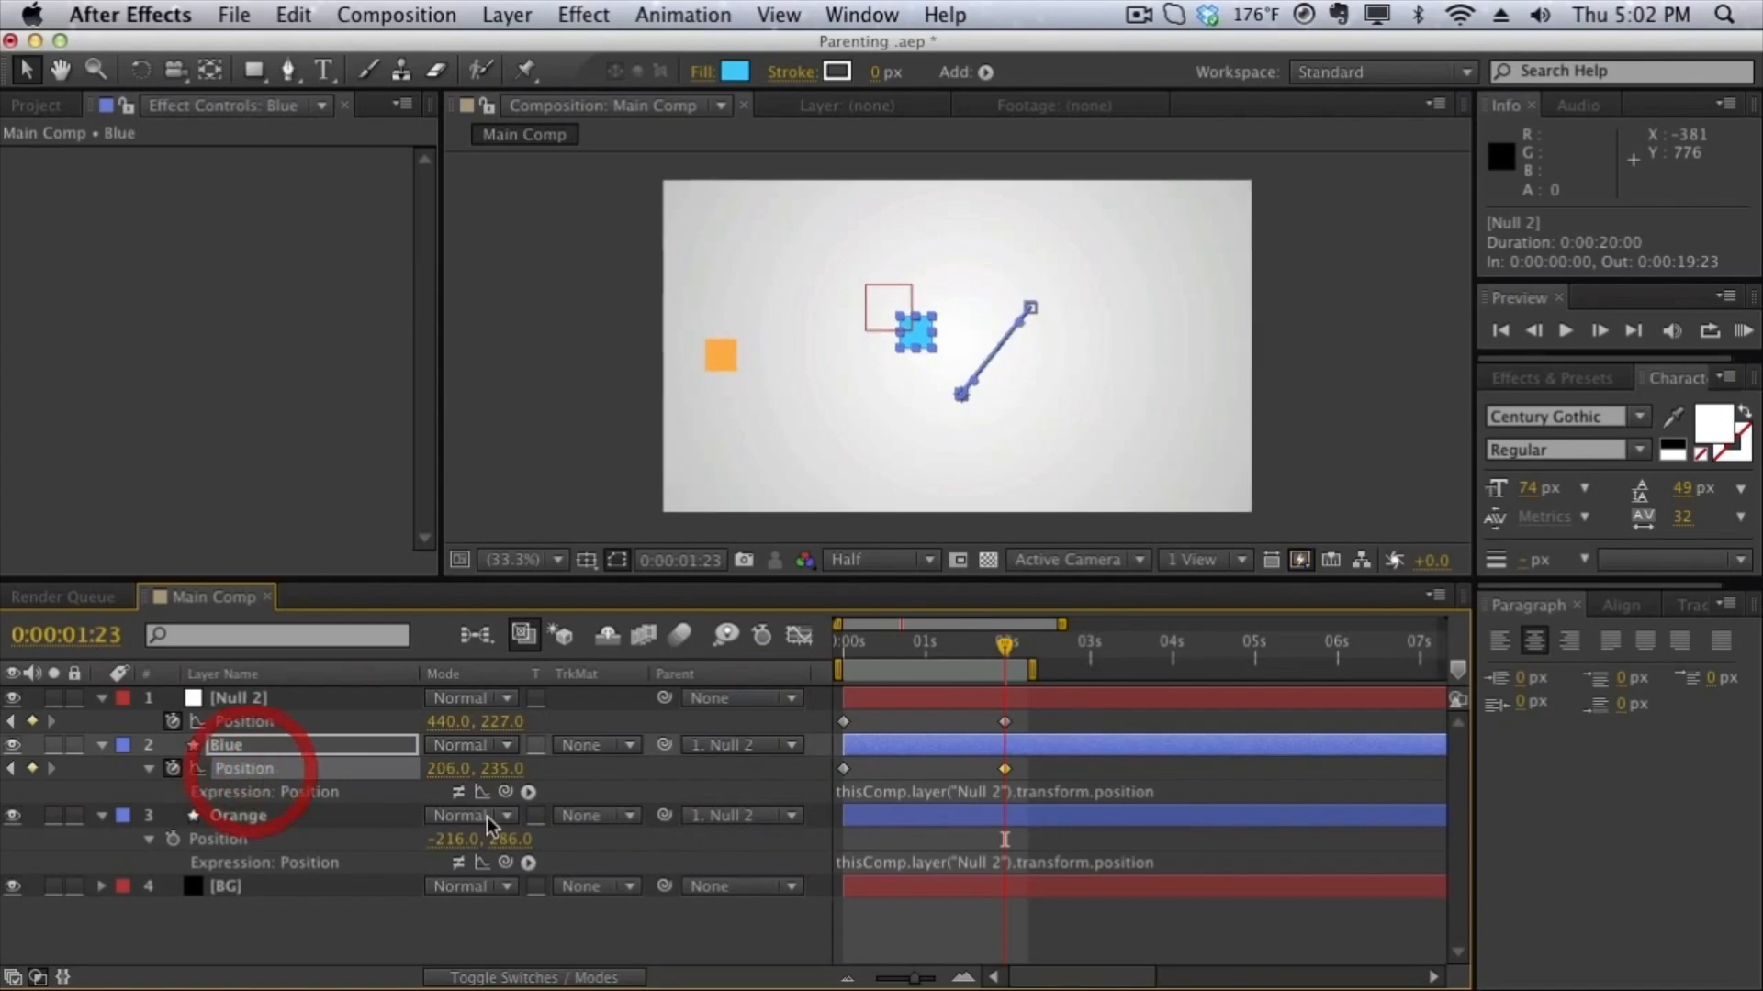
- Animate the Orange layer's Position with a keyframe at the timeline start and one at 0:00:01:23 set to 233, 101, and preview the motion
drag(994, 640, 574, 650)
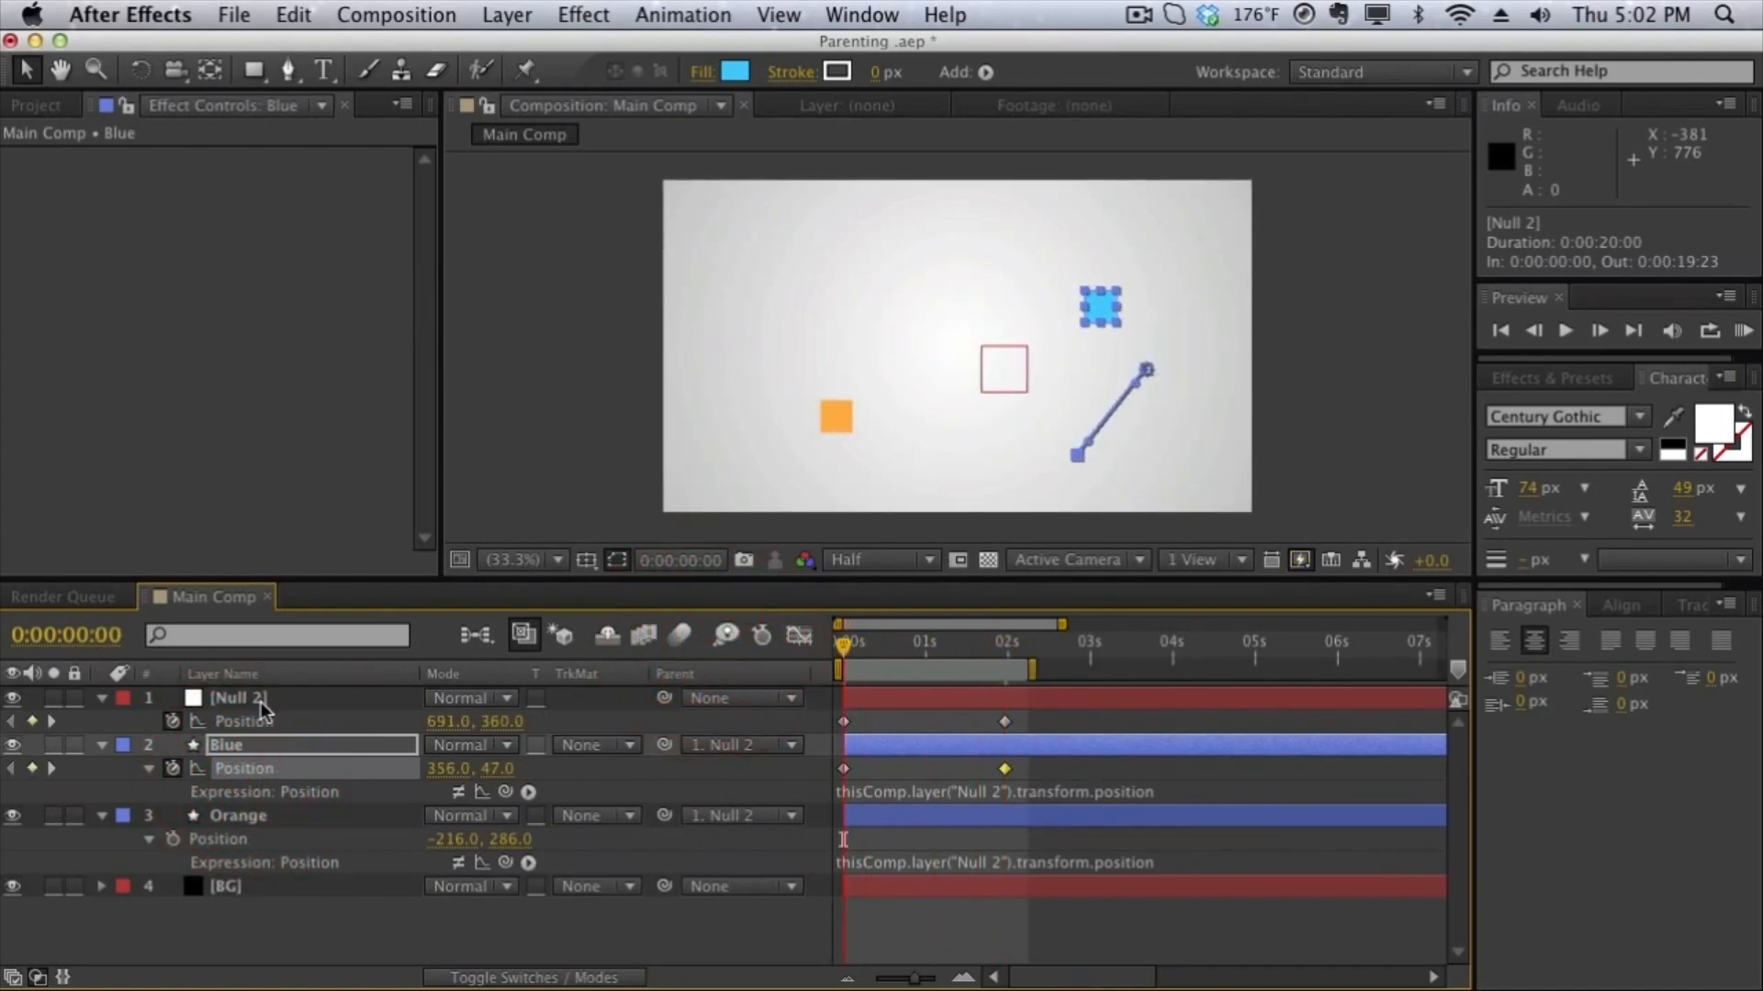
click(172, 839)
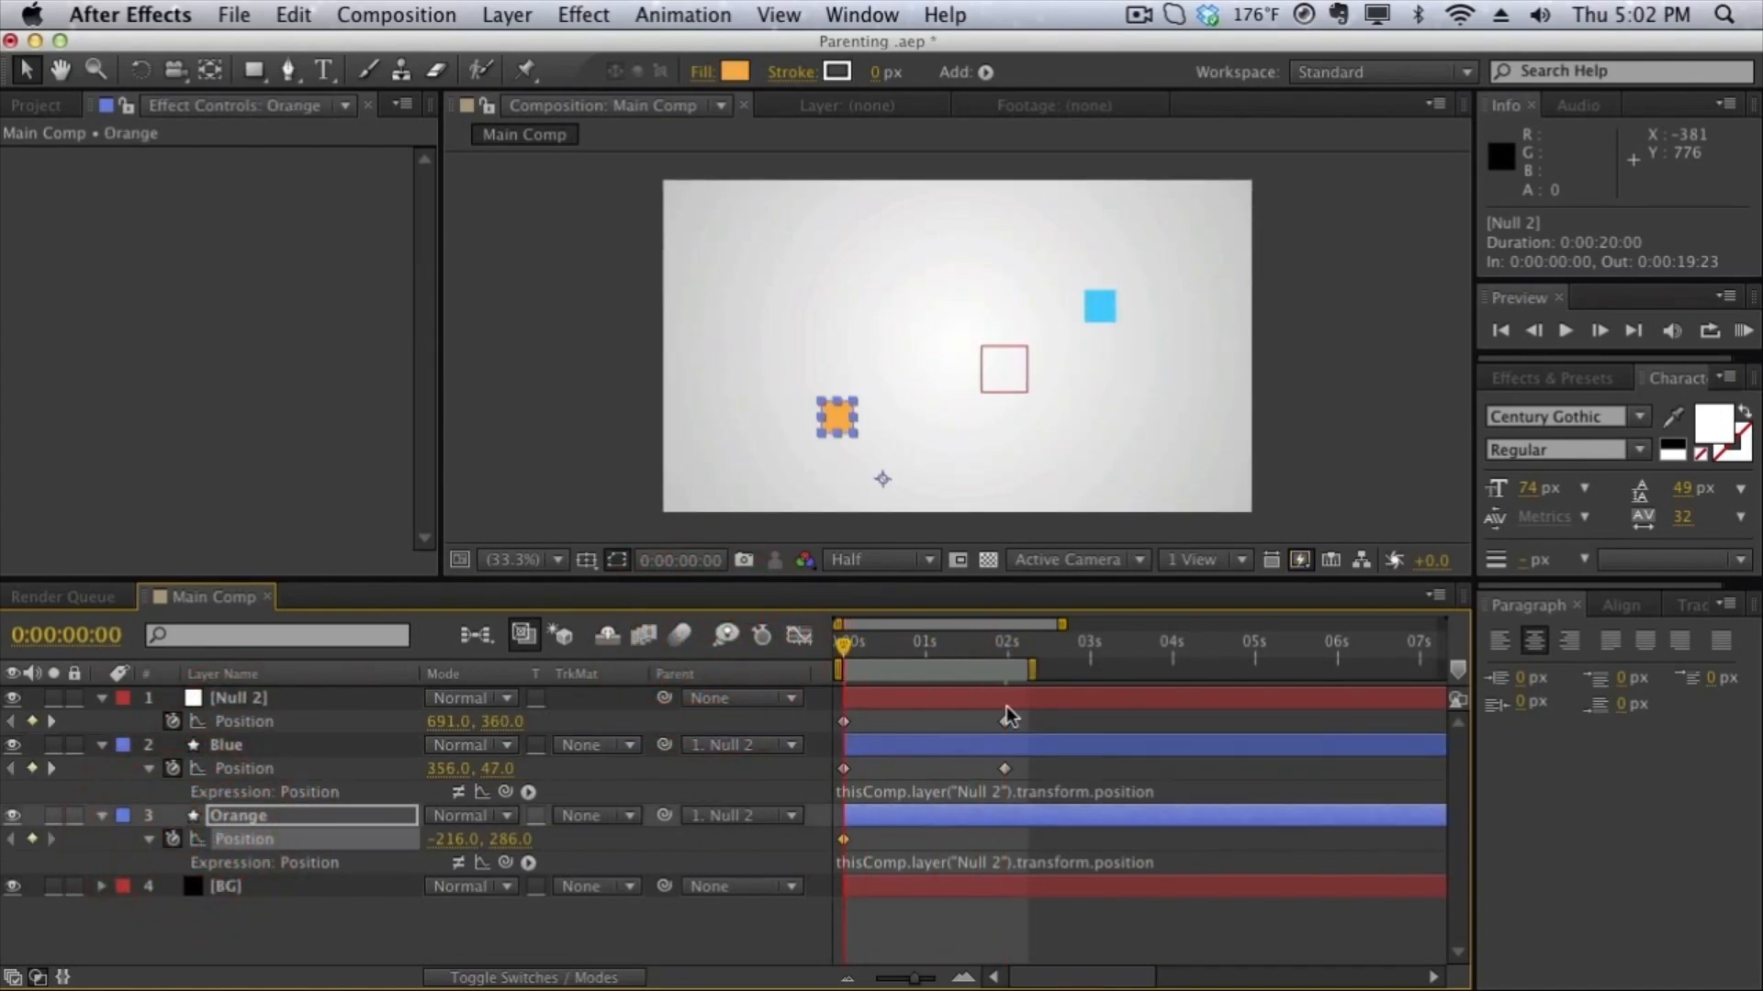
drag(933, 660, 1005, 645)
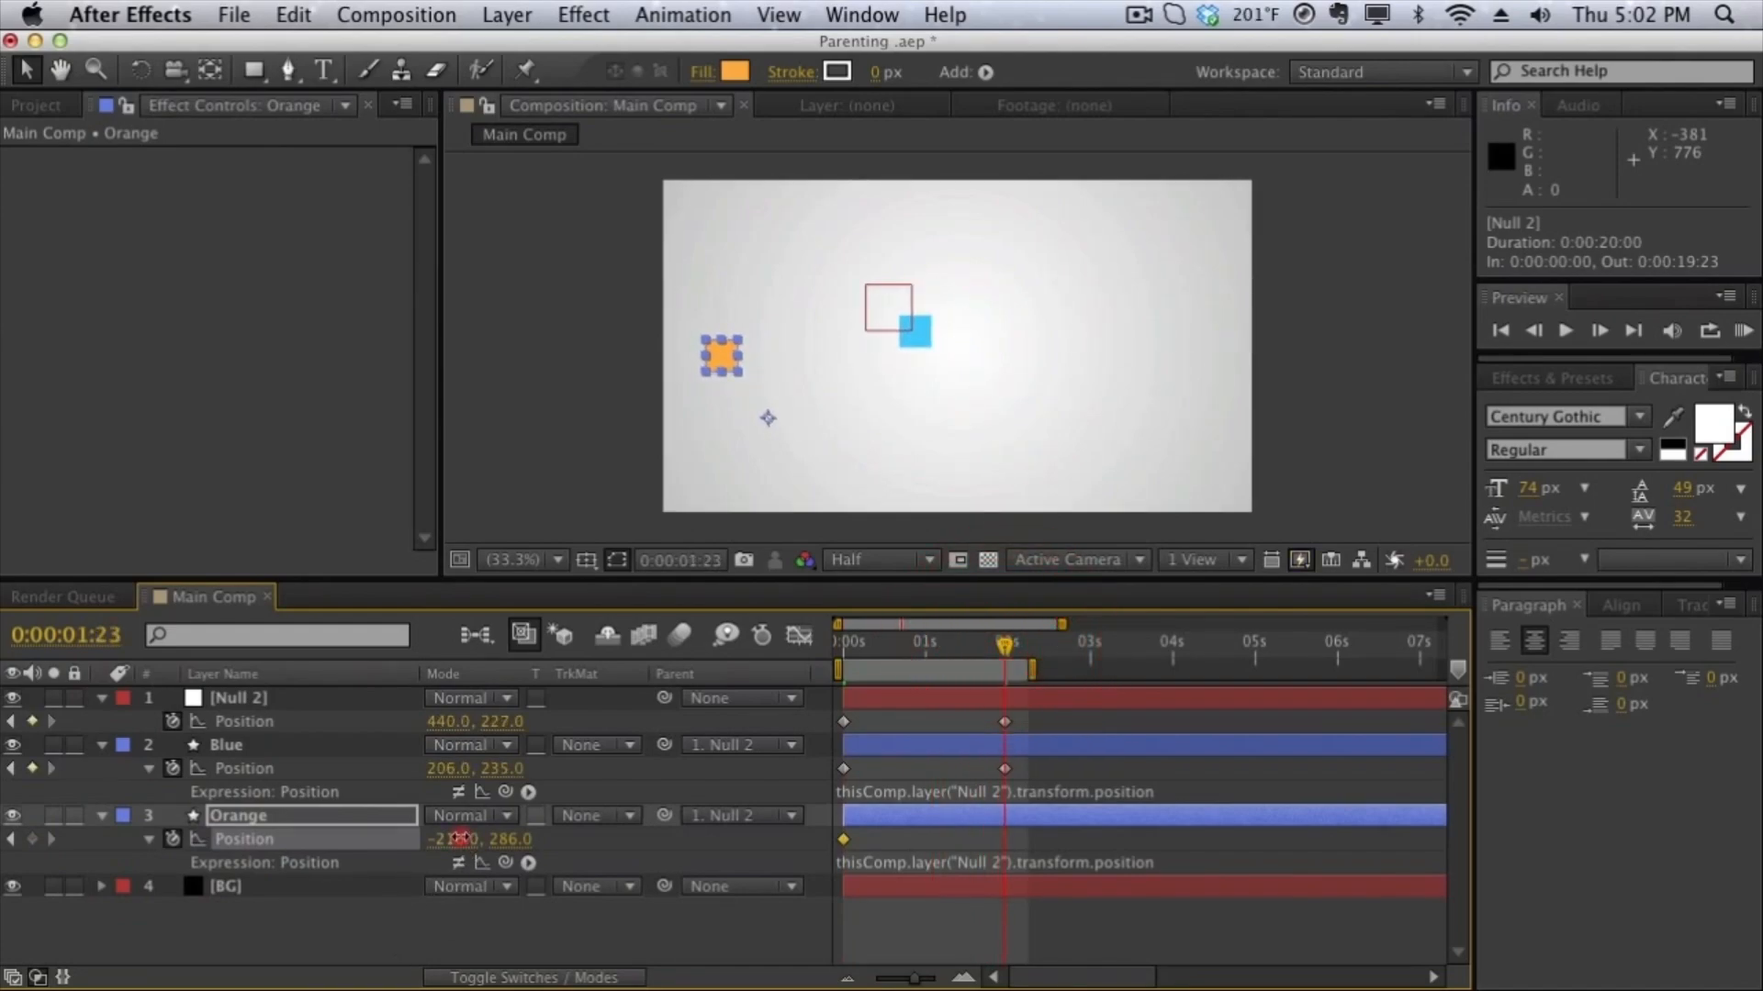
drag(464, 841, 253, 837)
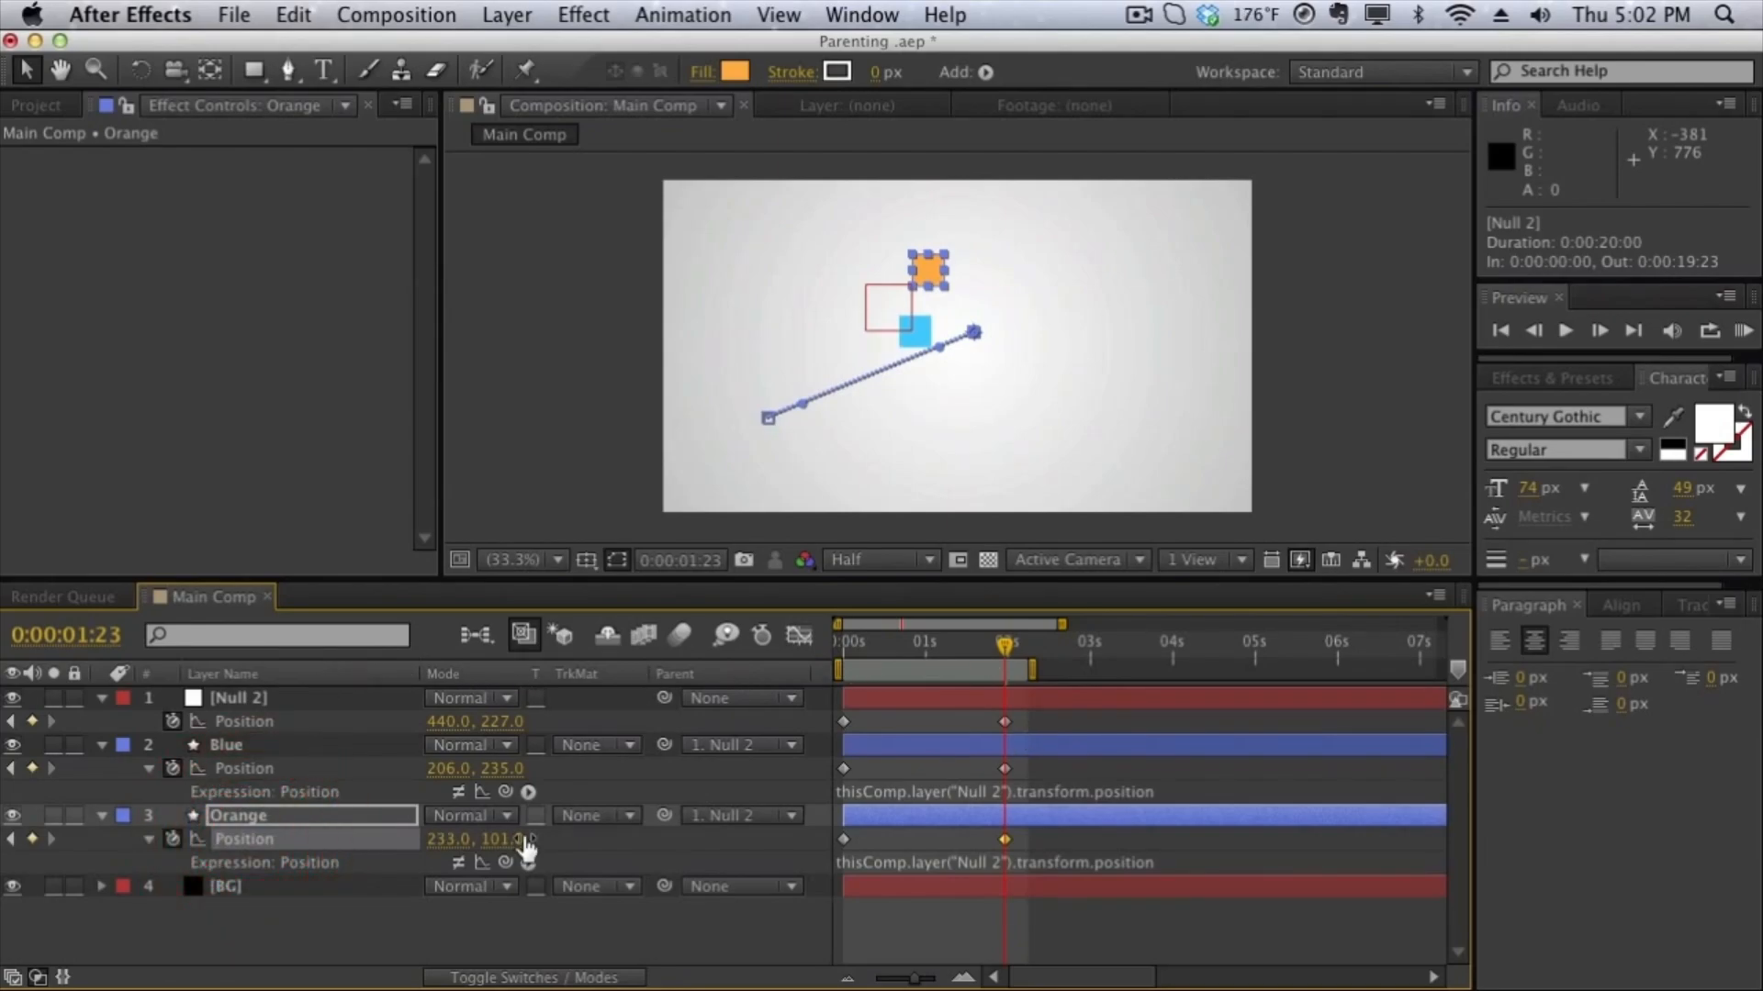
drag(948, 658, 1055, 628)
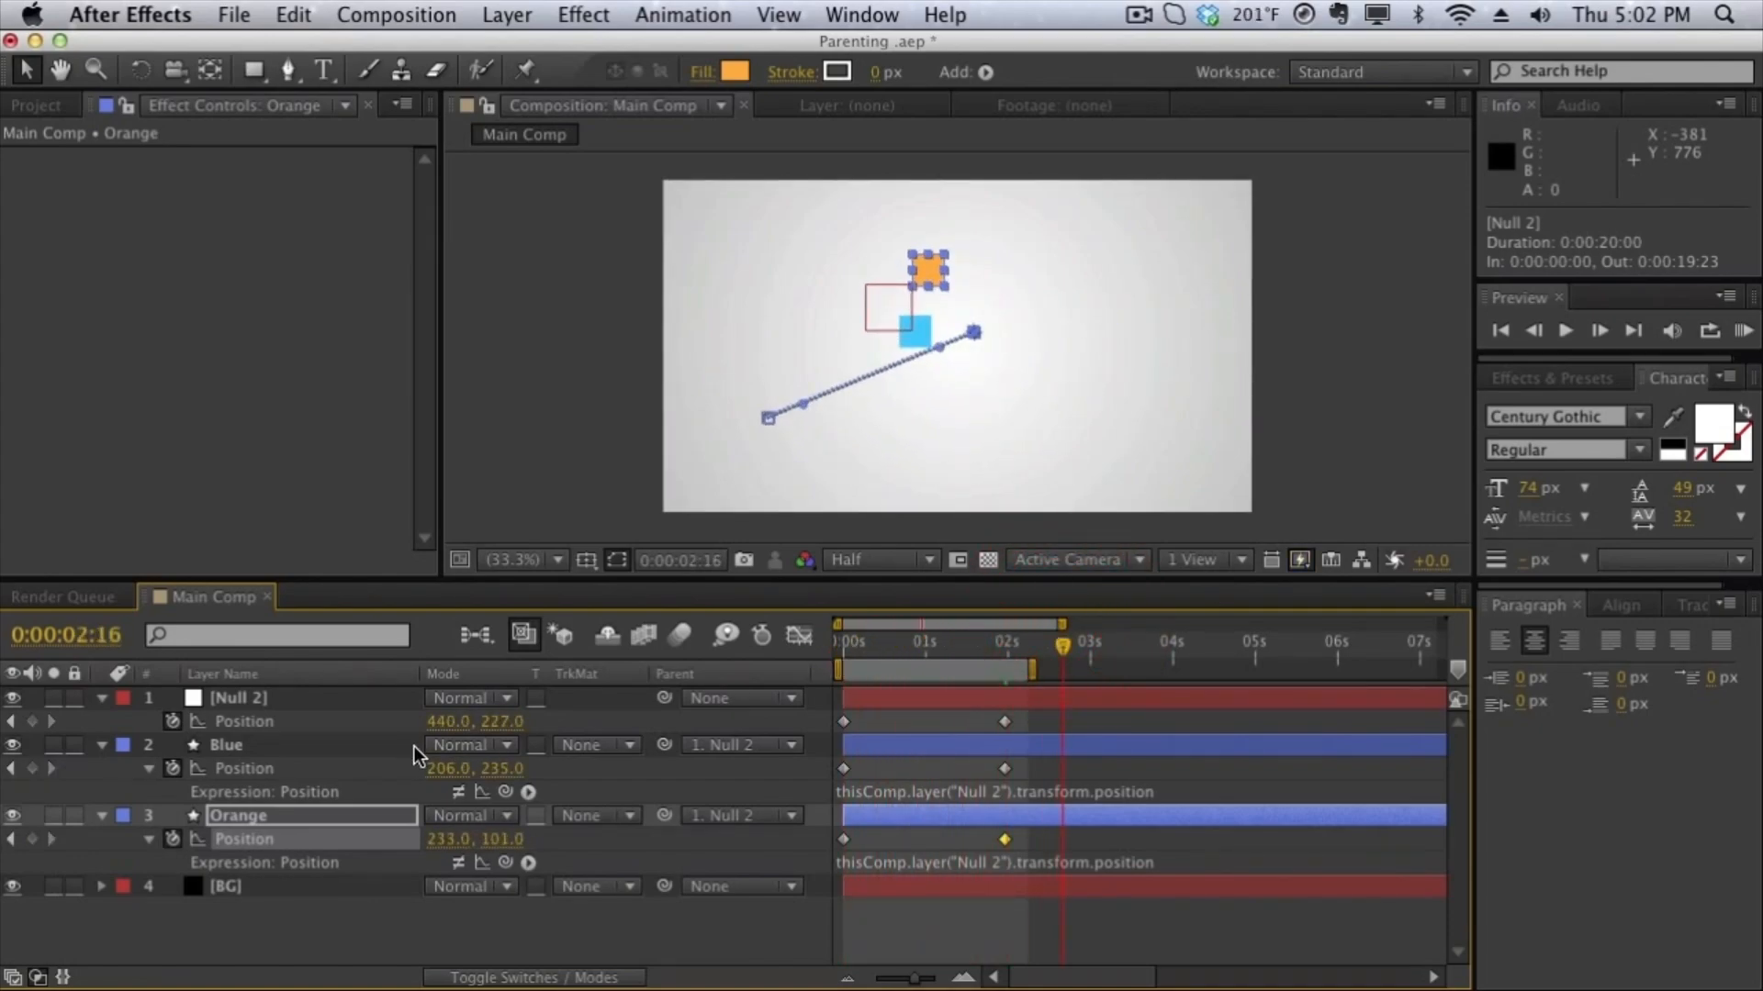